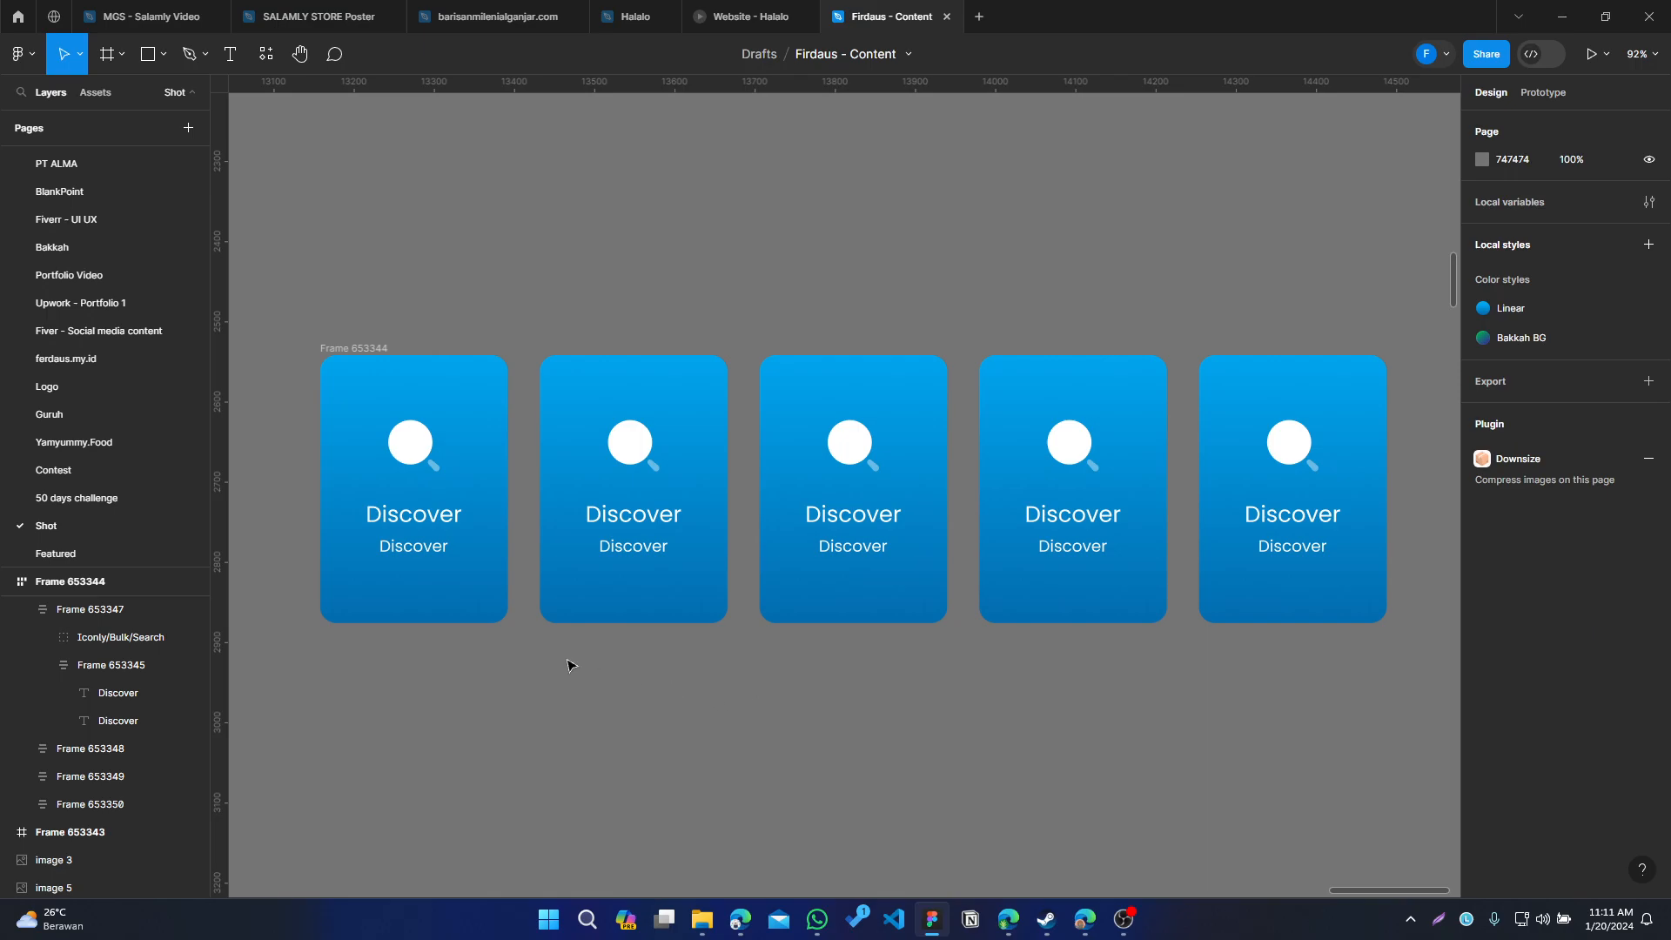
Narrow the card row frame to about 508 px to check its wrapping, then widen it back to 1330
left_click(348, 349)
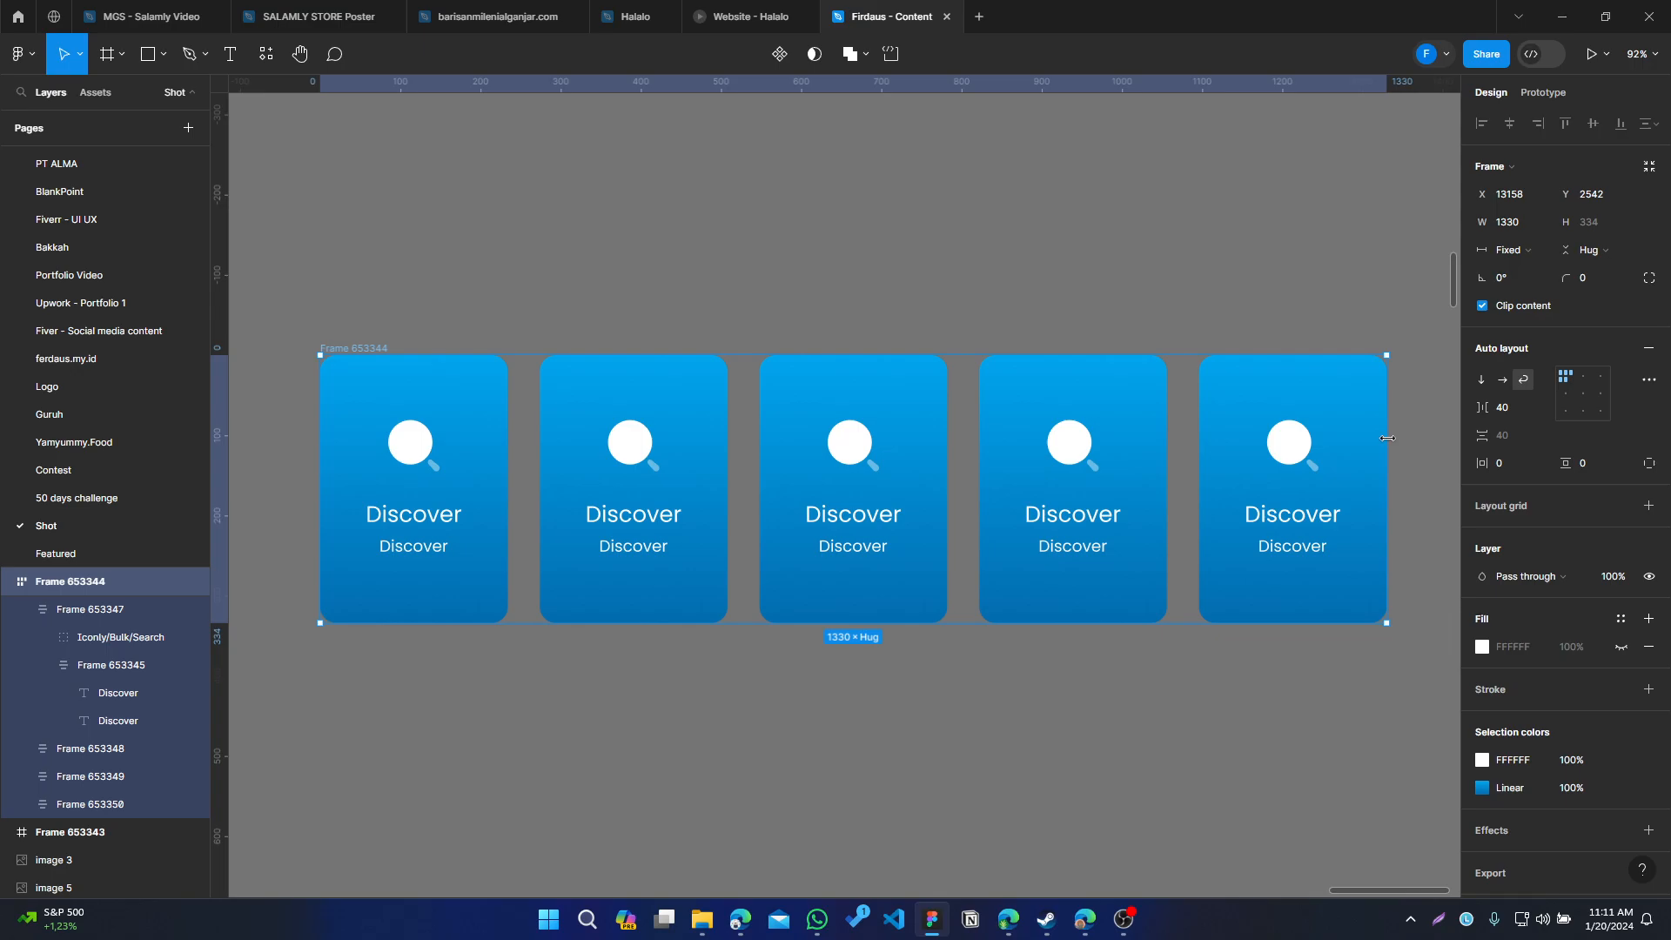
left_click_drag(1385, 438, 729, 535)
left_click_drag(875, 808, 877, 719)
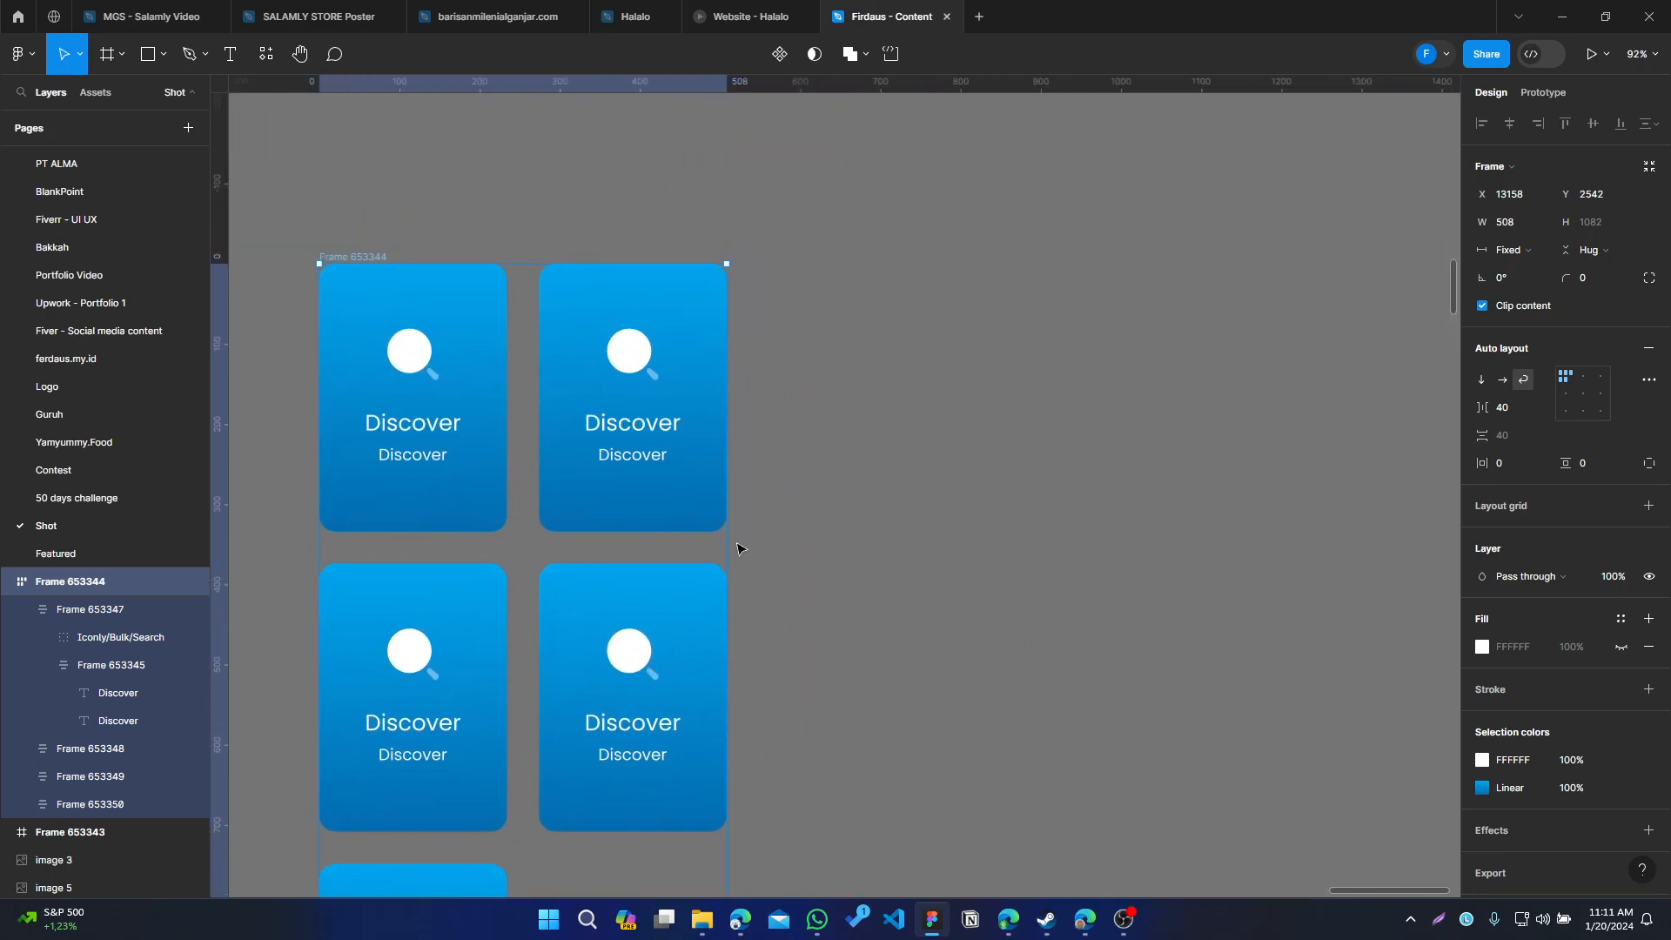
left_click_drag(727, 541, 1385, 444)
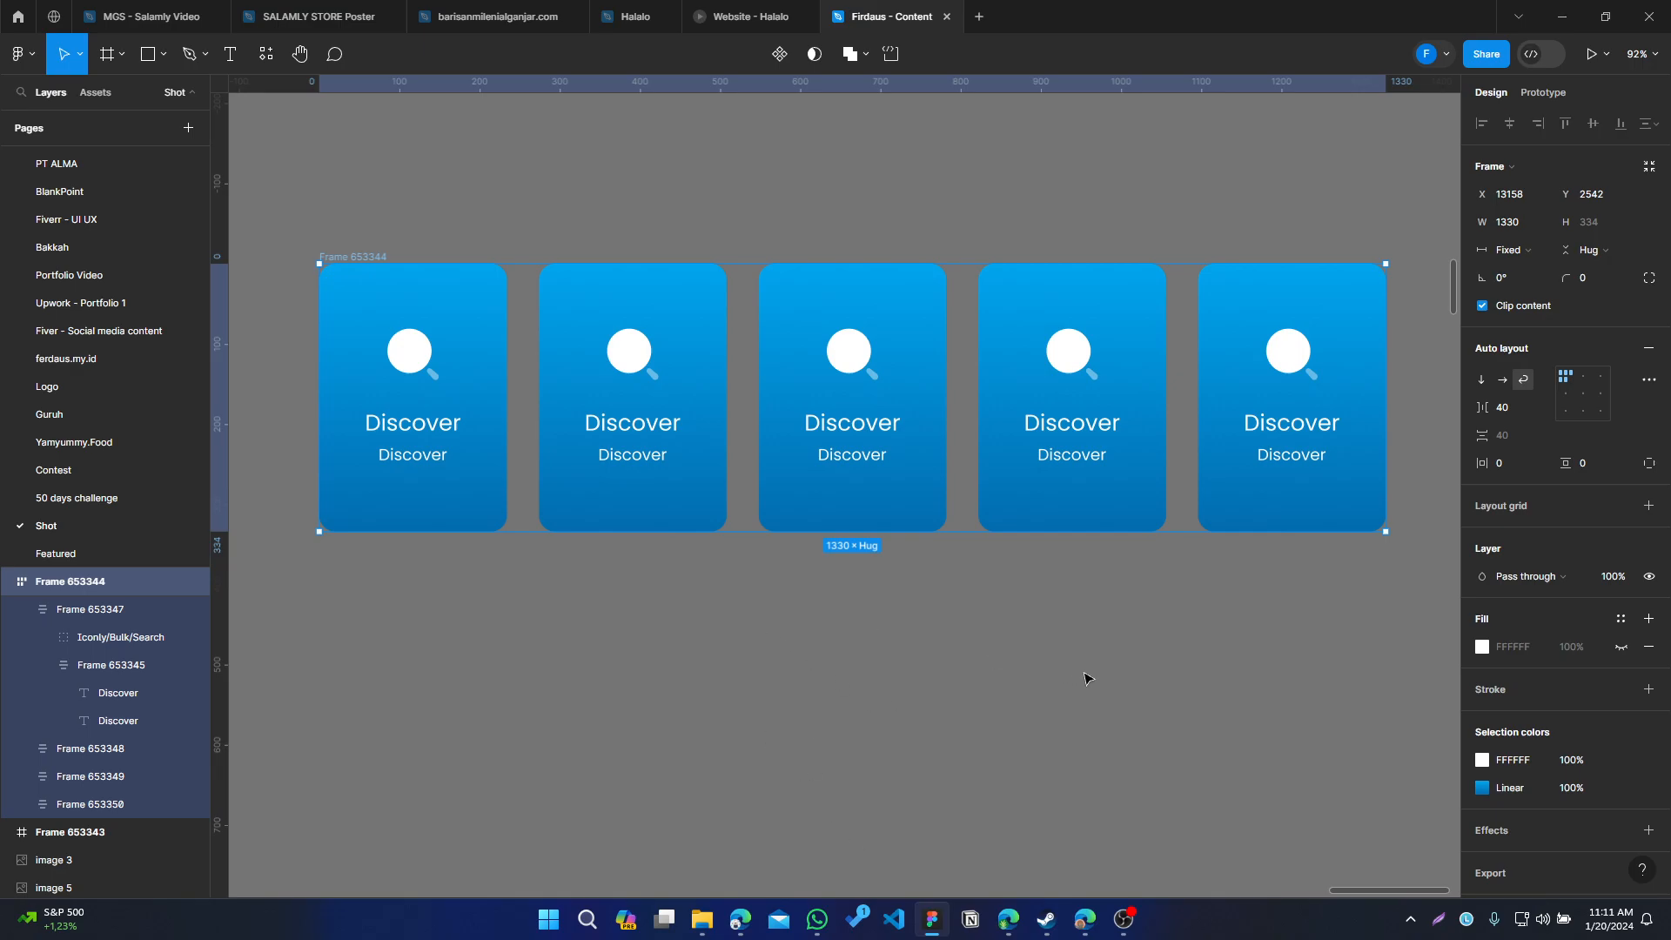
Copy the first card's search icon and text frame and paste them as loose layers on the canvas
left_click_drag(737, 704, 764, 697)
scroll(766, 698, "down", 5)
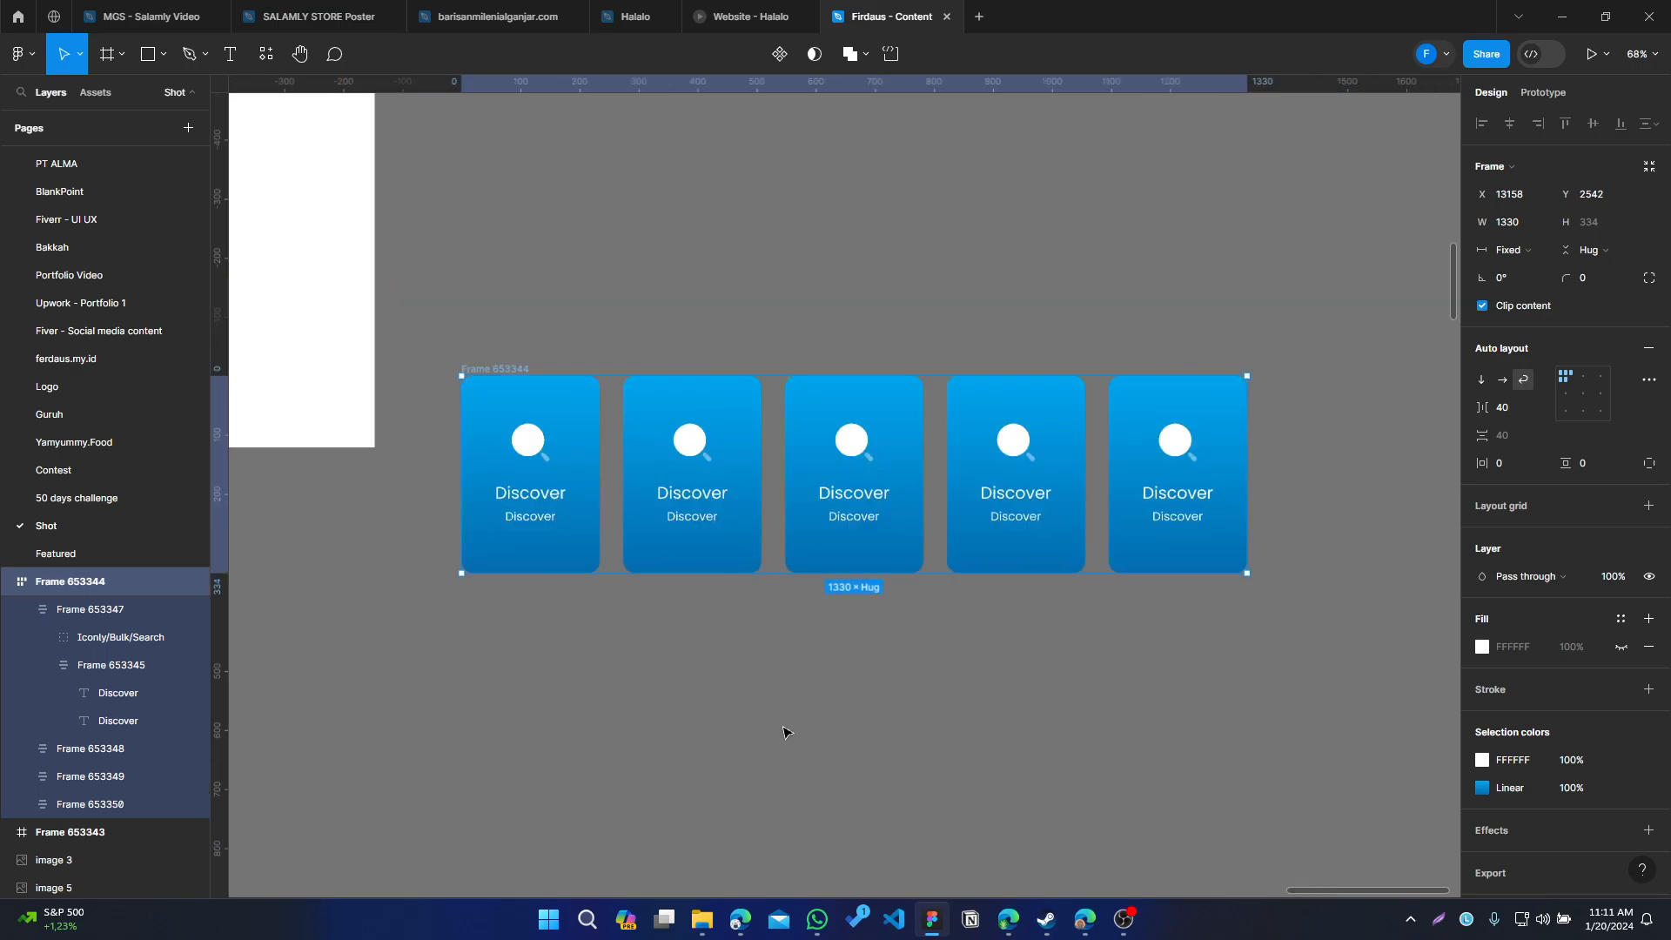
left_click(871, 770)
left_click_drag(925, 805, 1021, 614)
scroll(560, 432, "up", 5)
scroll(642, 538, "up", 3)
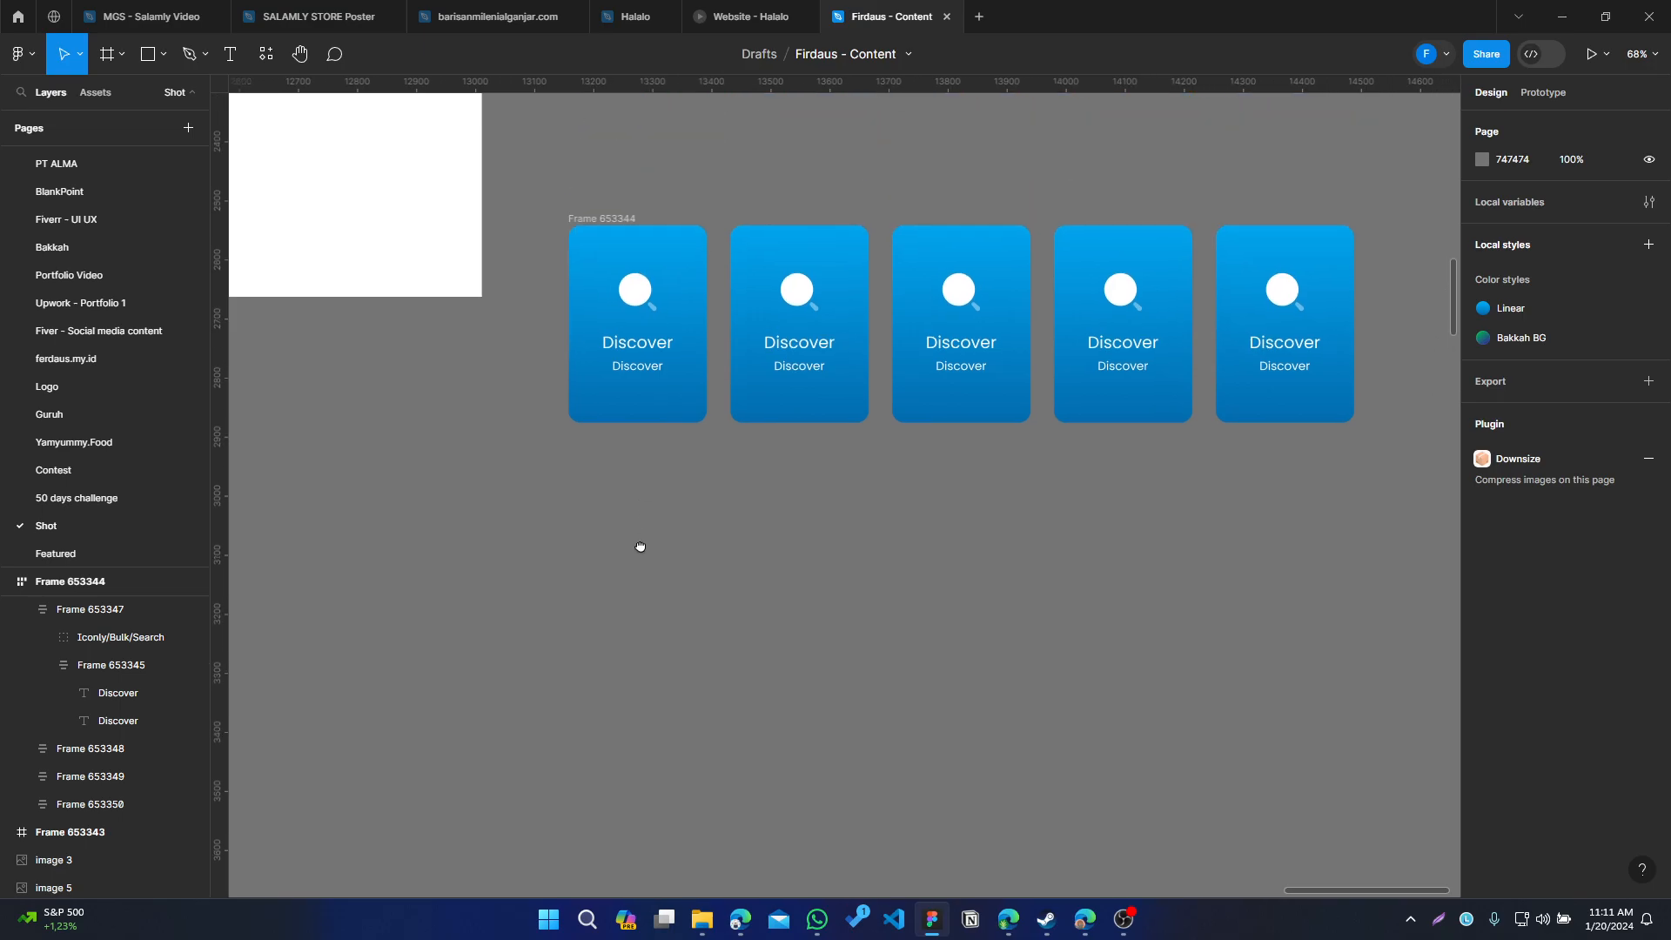
left_click(647, 345)
double_click(648, 345)
left_click(646, 407, "shift")
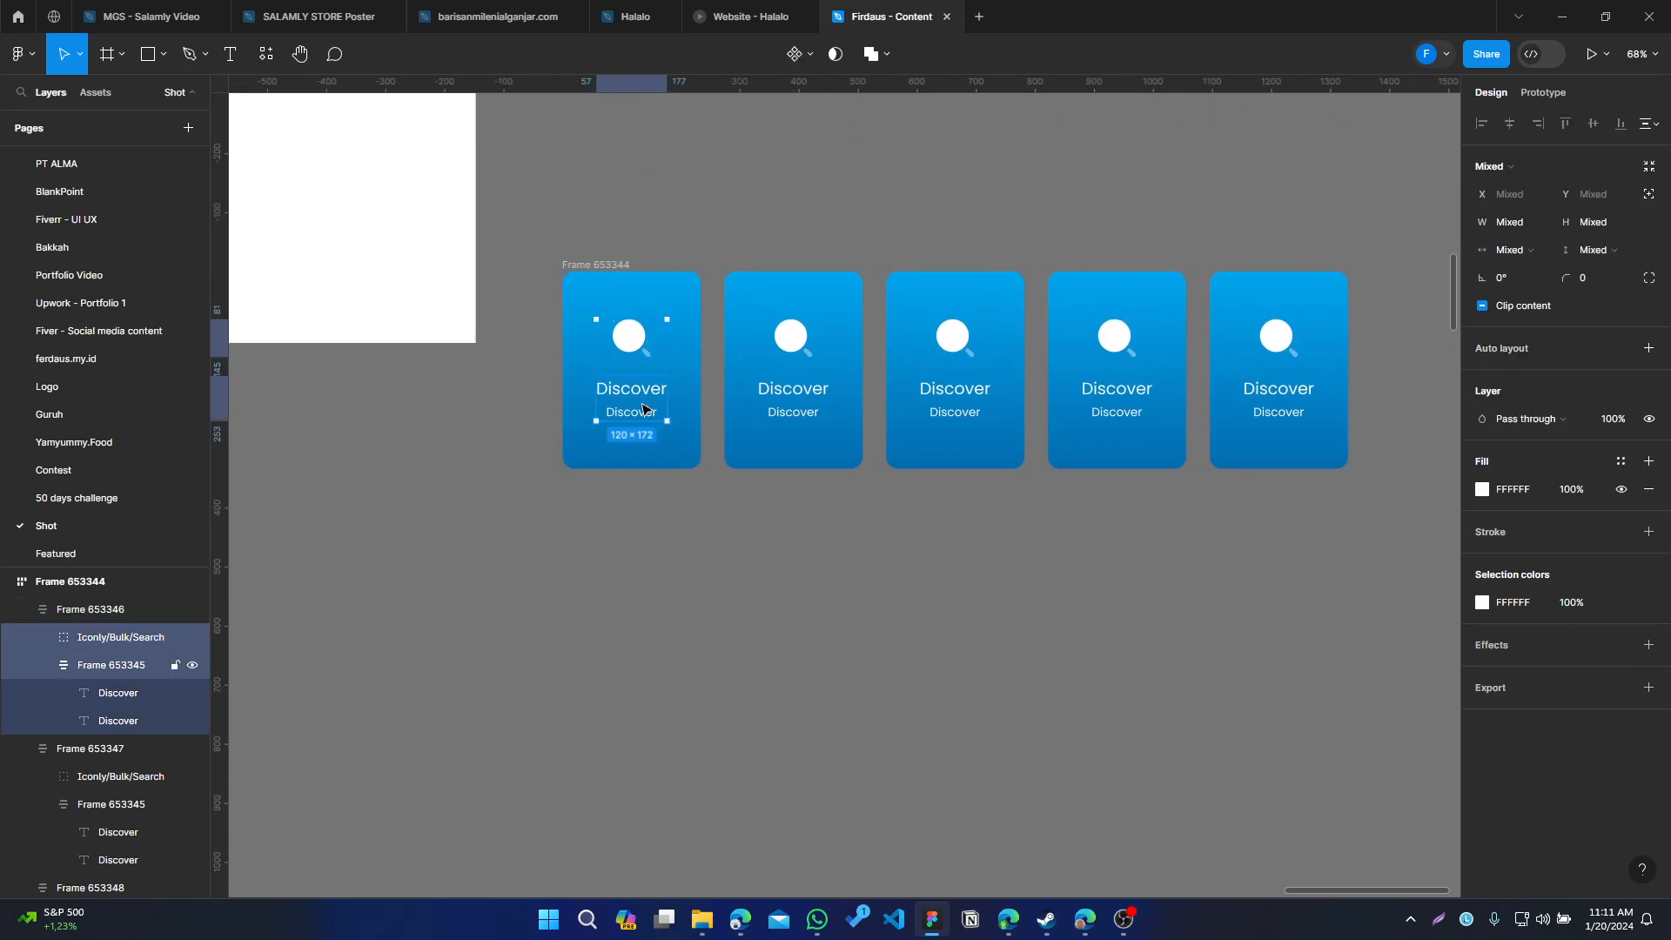
left_click_drag(699, 731, 821, 272)
scroll(809, 365, "up", 7)
left_click(791, 493)
scroll(792, 495, "up", 2)
key("ctrl+v")
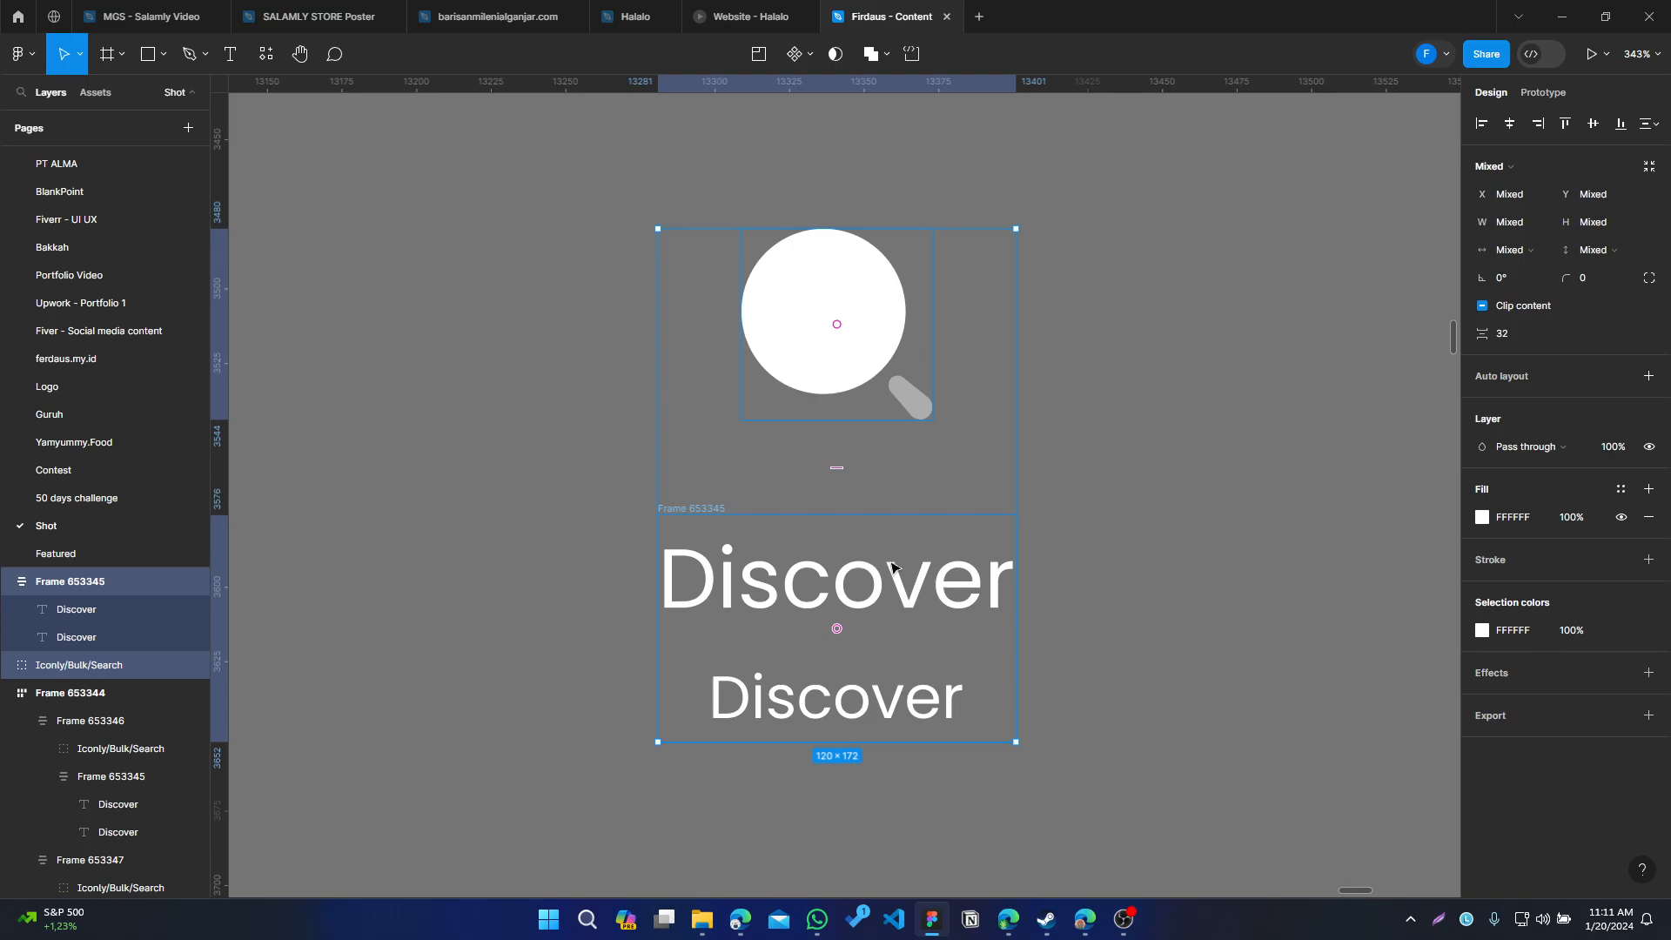
Ungroup the pasted text frame so both Discover texts become separate layers
left_click(811, 642)
left_click(668, 498)
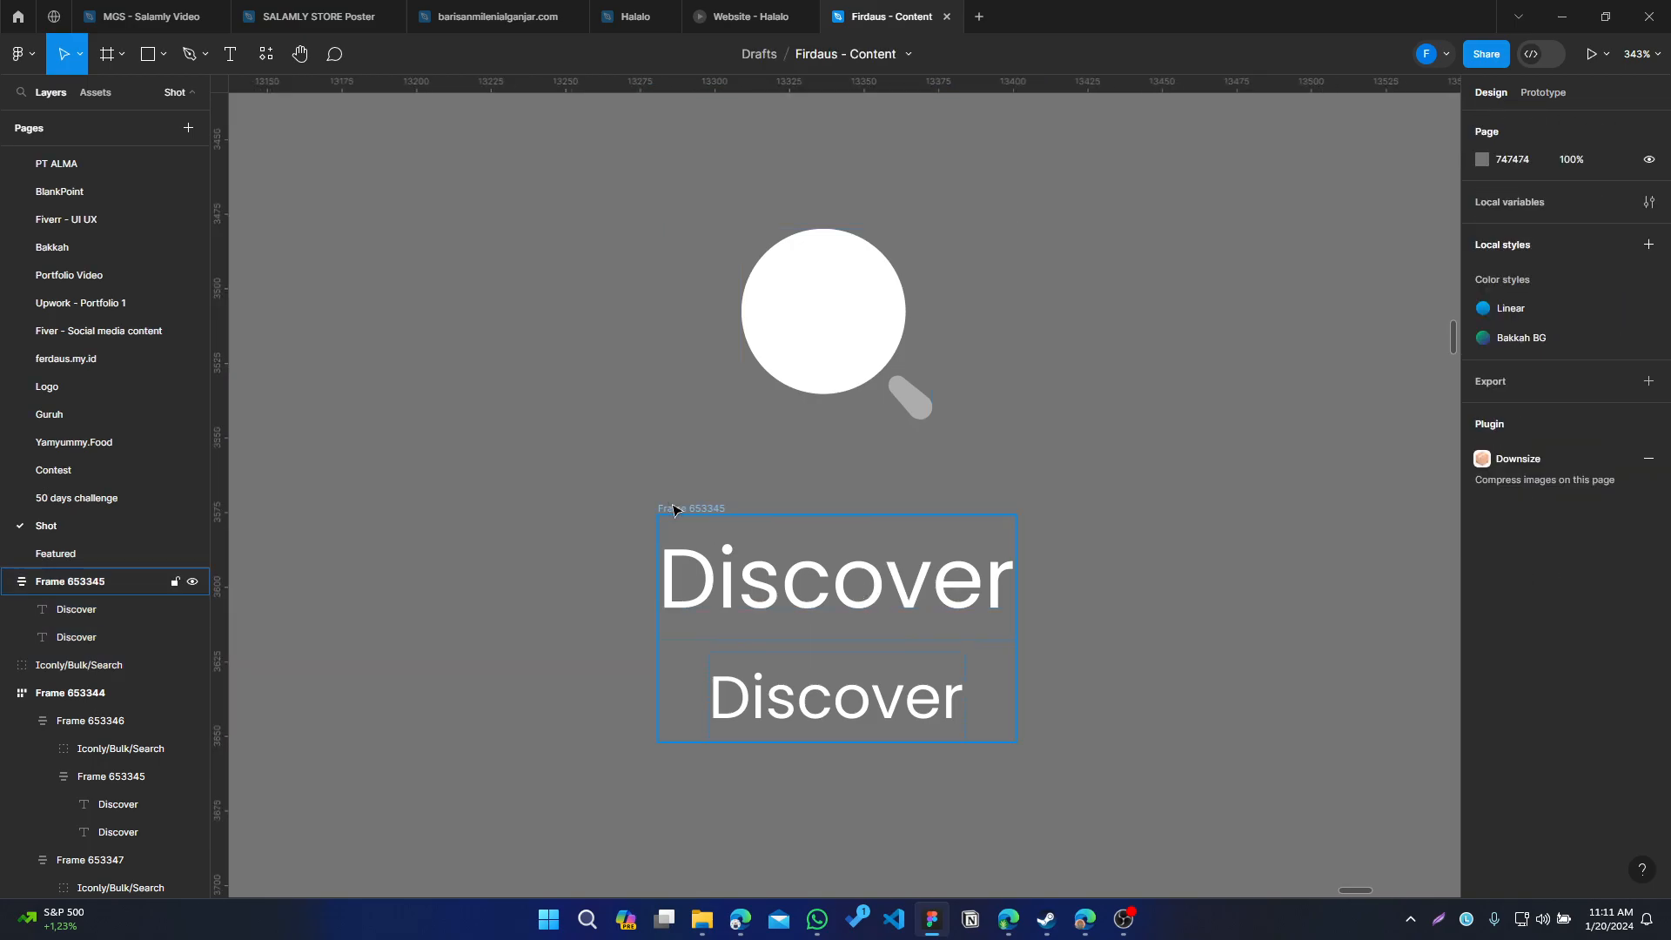
scroll(1161, 585, "right", 3)
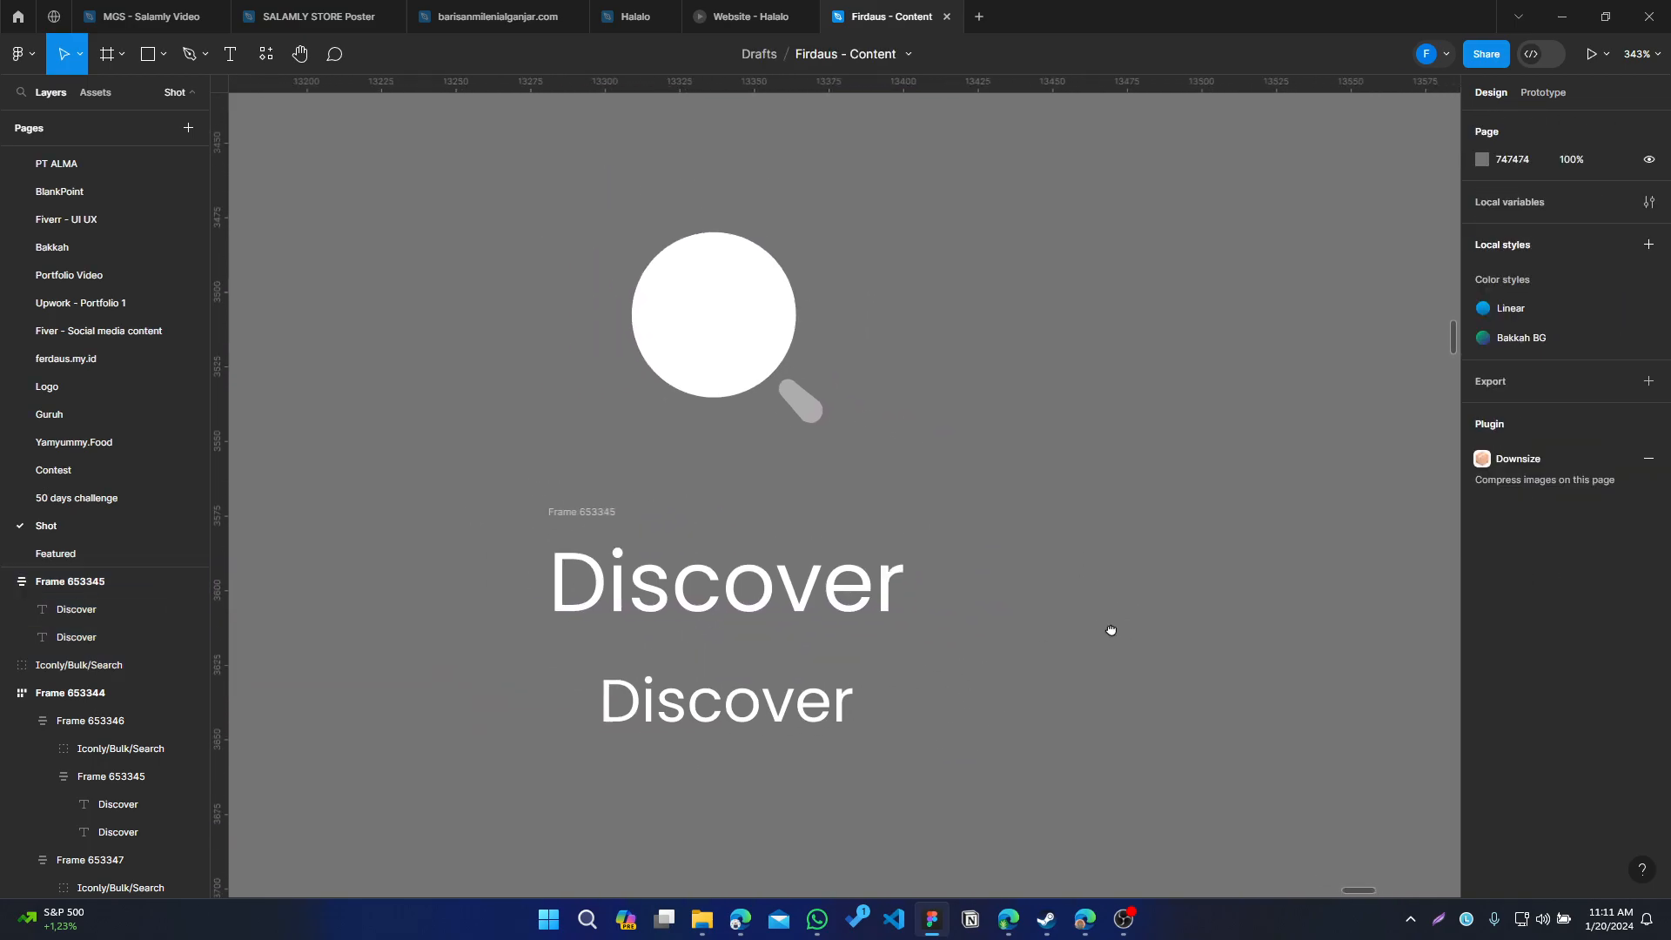
left_click(631, 680)
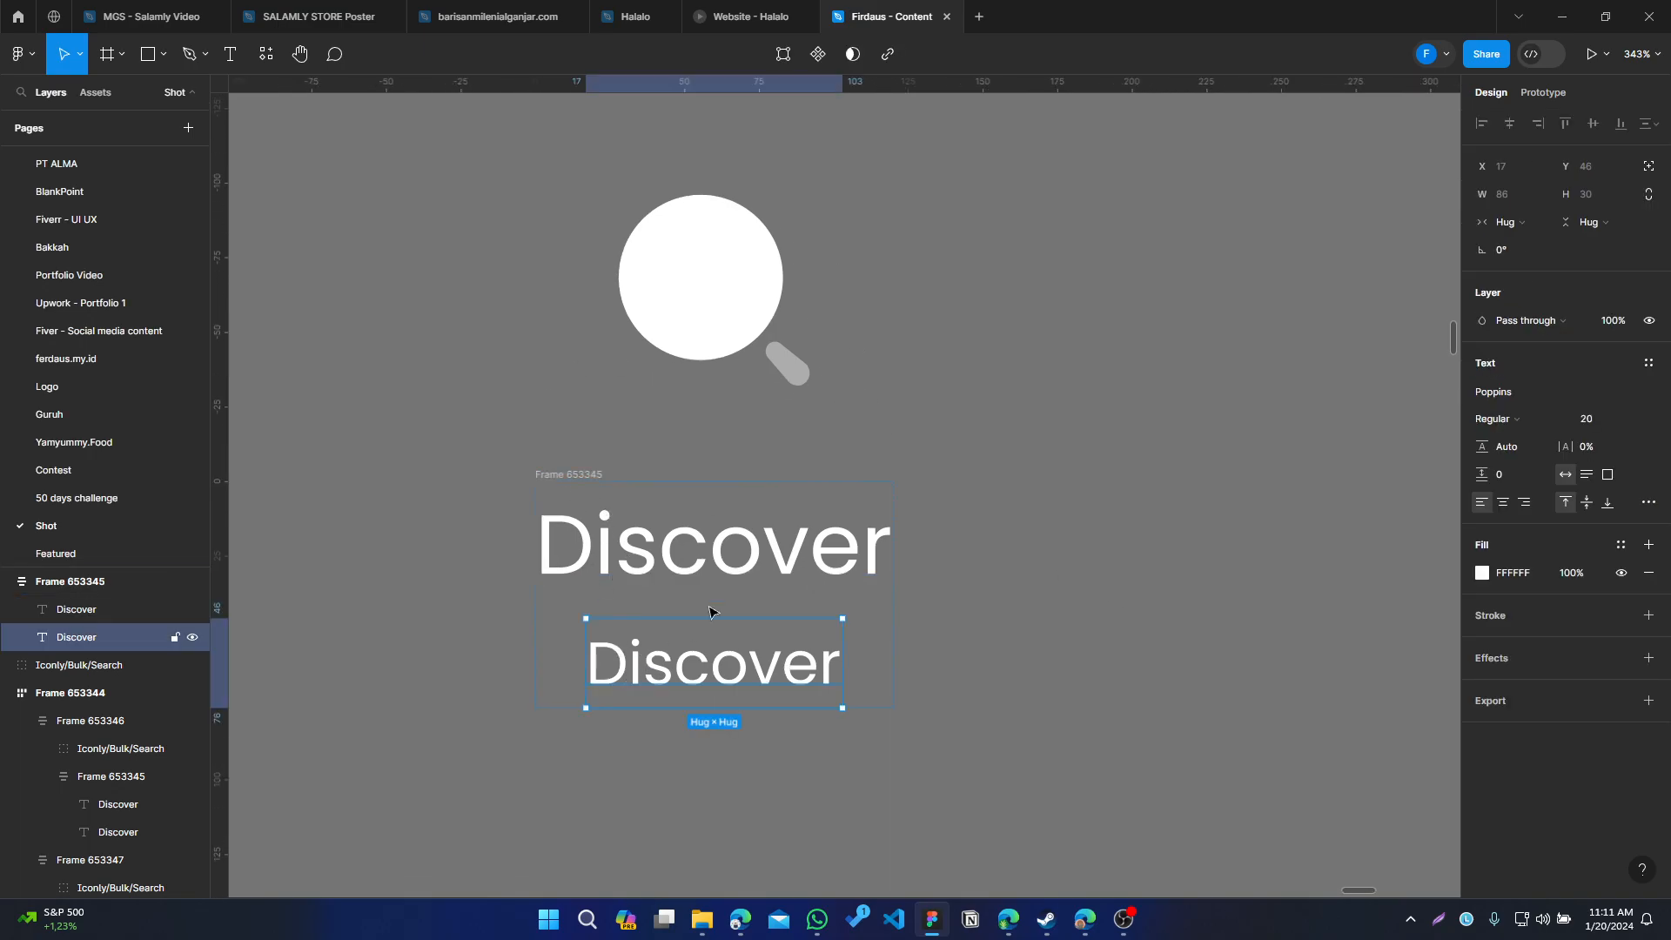
key("Escape")
left_click(568, 470)
key("ctrl+shift+g")
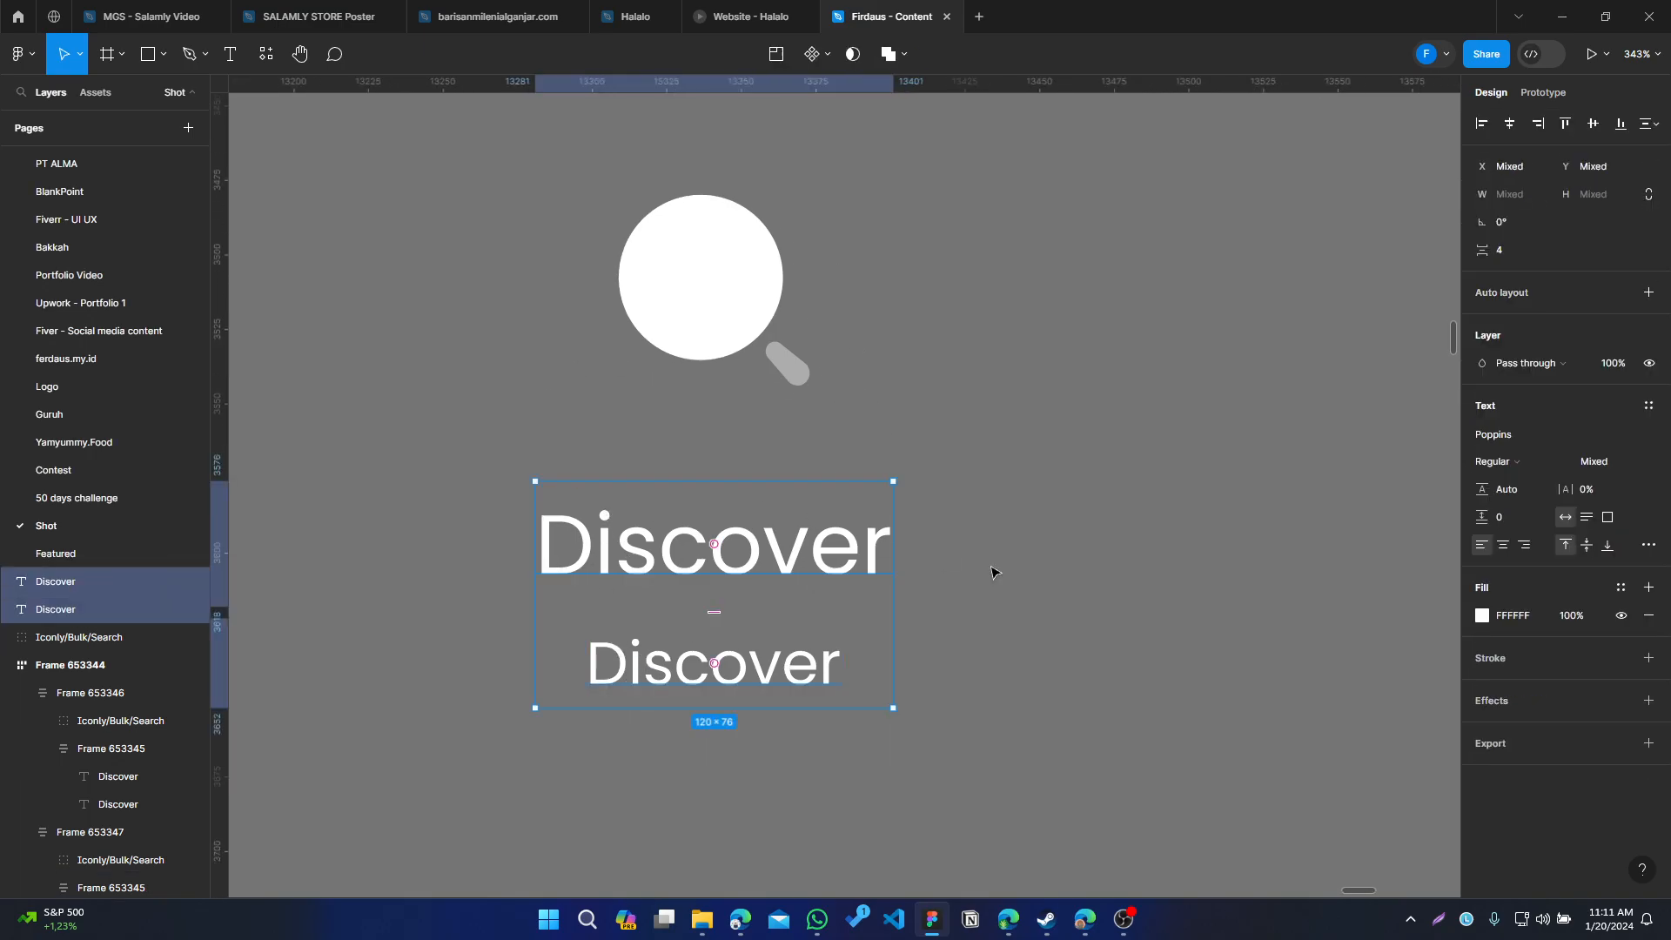
Change the smaller Discover text to read Description
left_click(1111, 588)
left_click(798, 676)
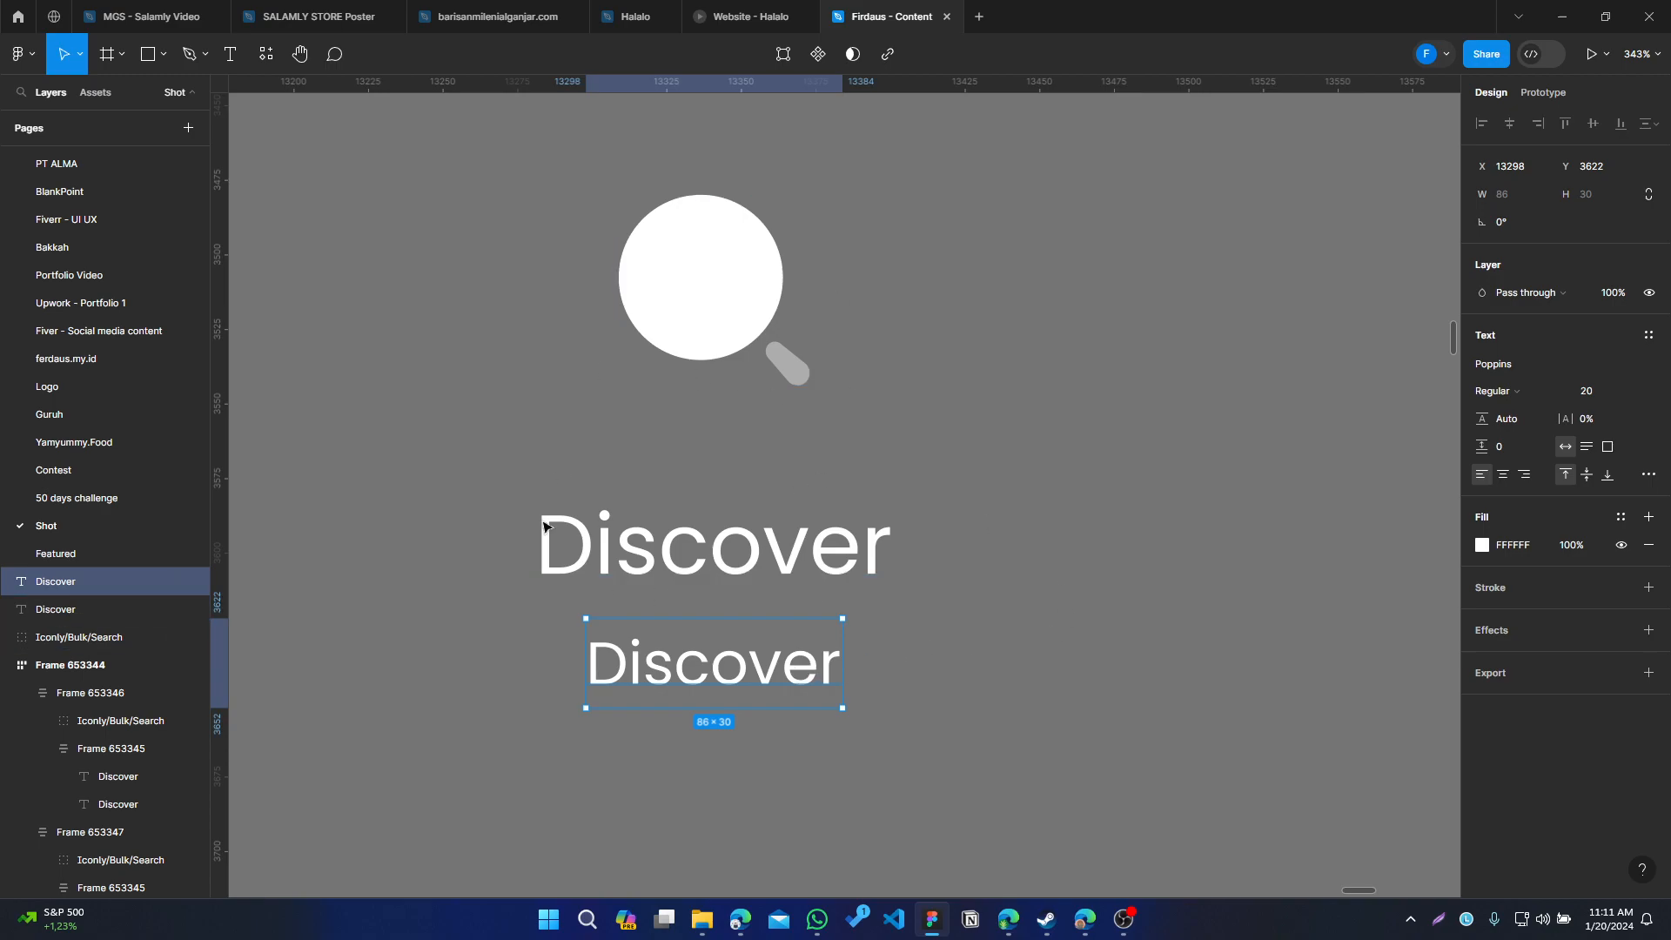
left_click(647, 331)
scroll(967, 427, "left", 1)
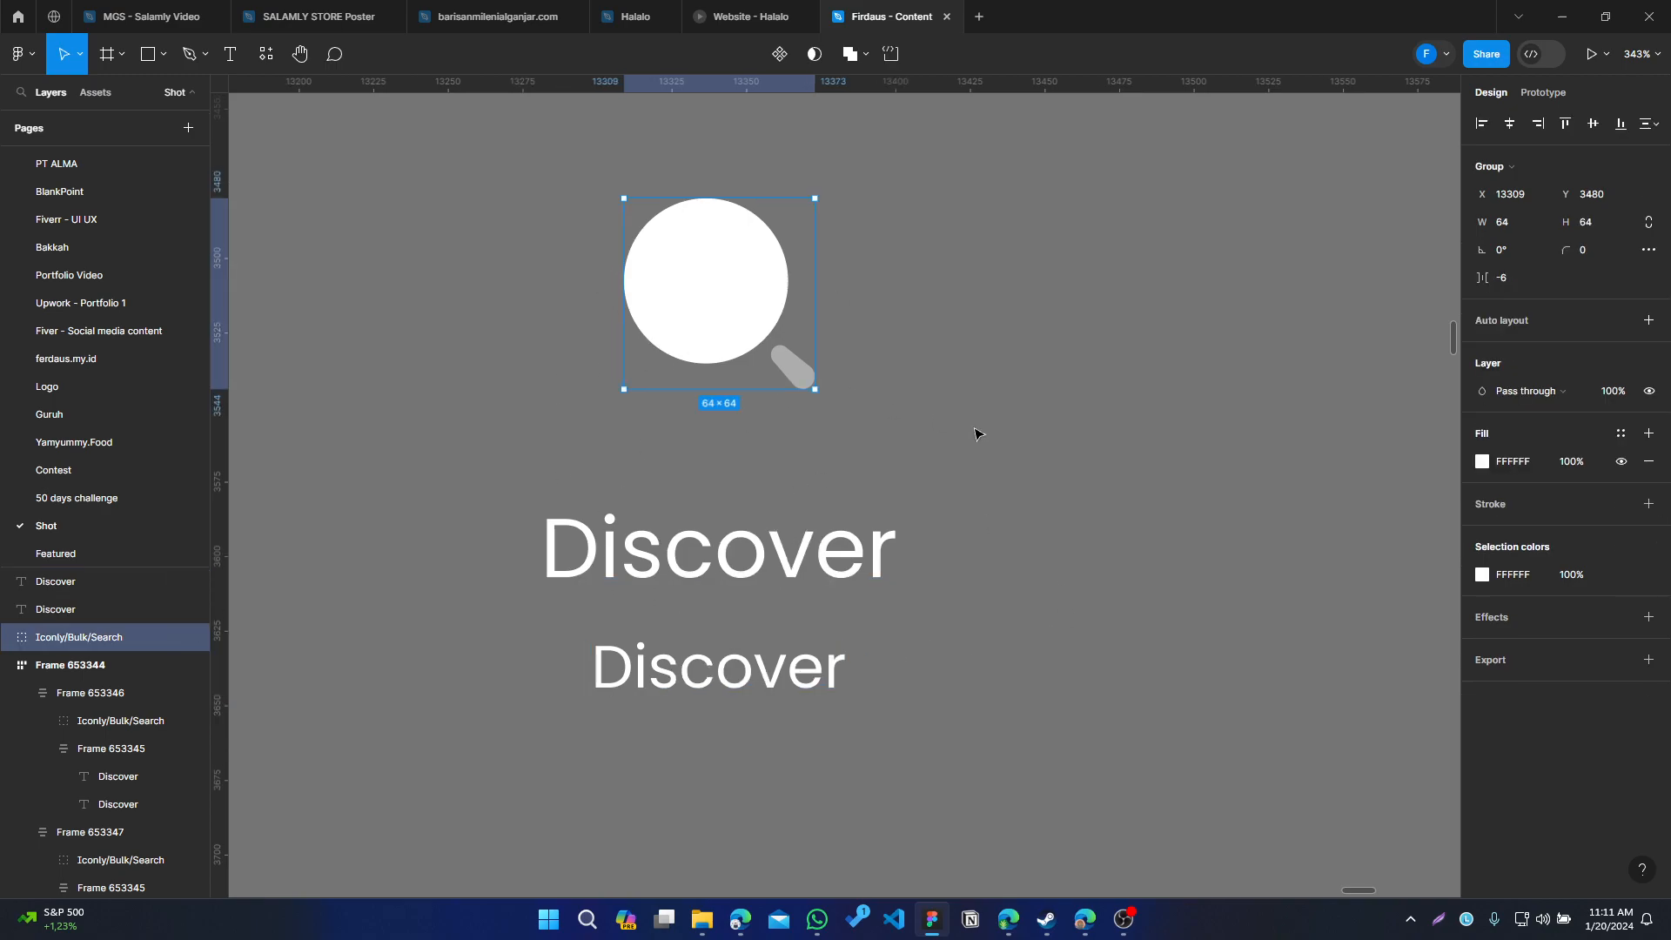
left_click(744, 570)
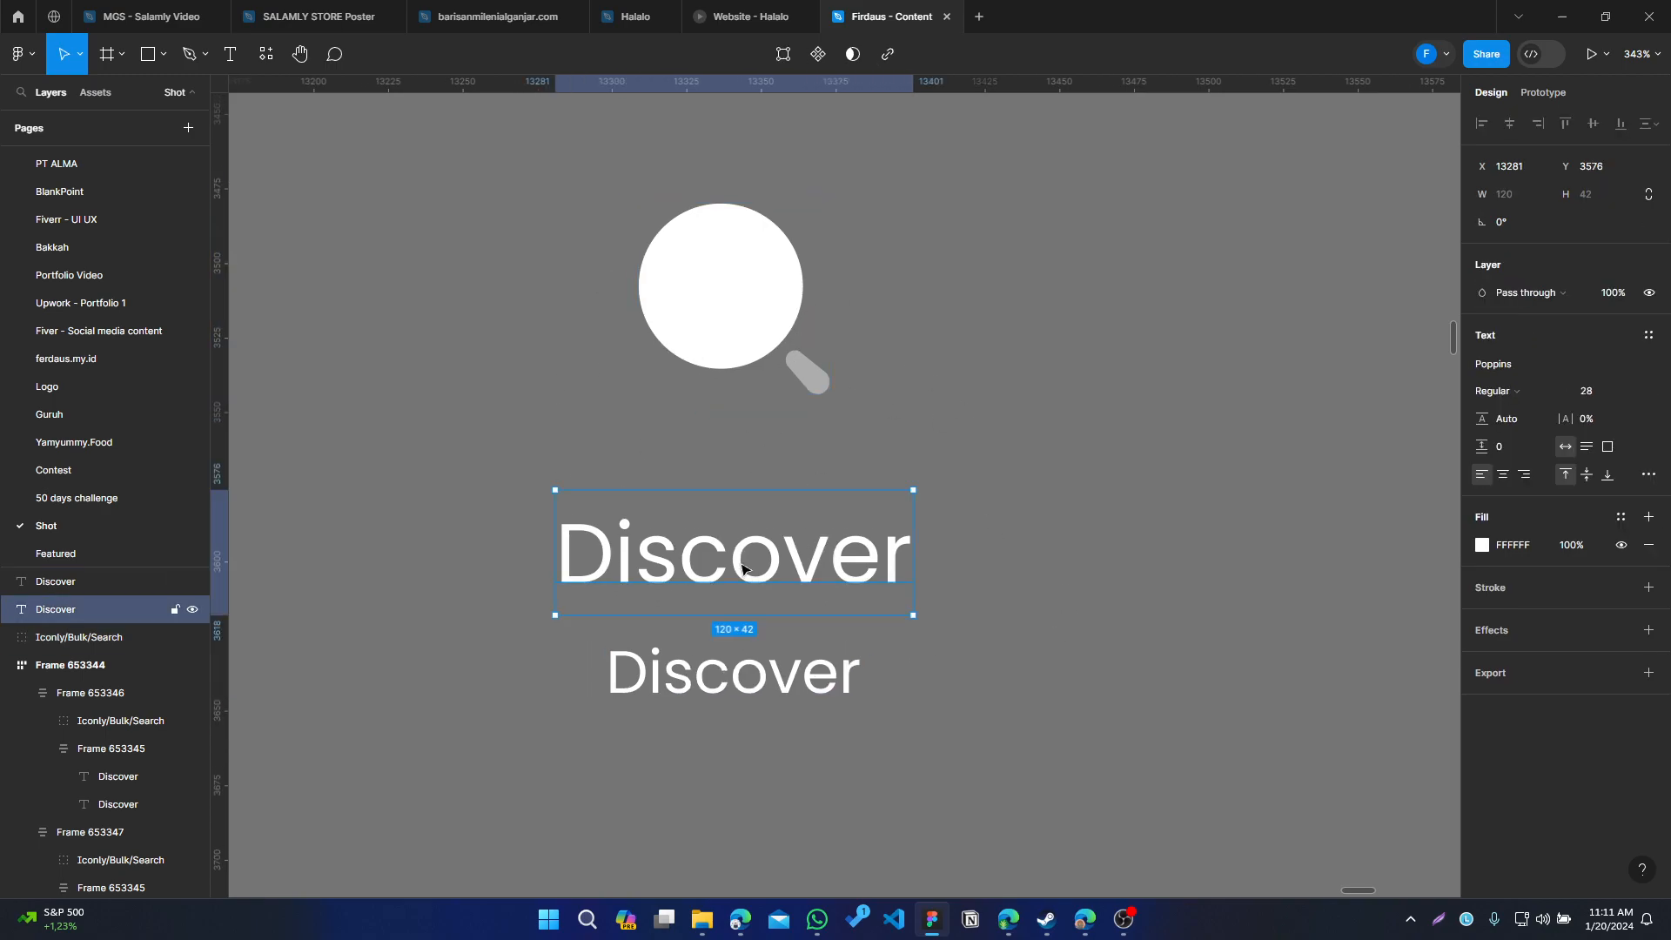
double_click(764, 677)
type("Descr")
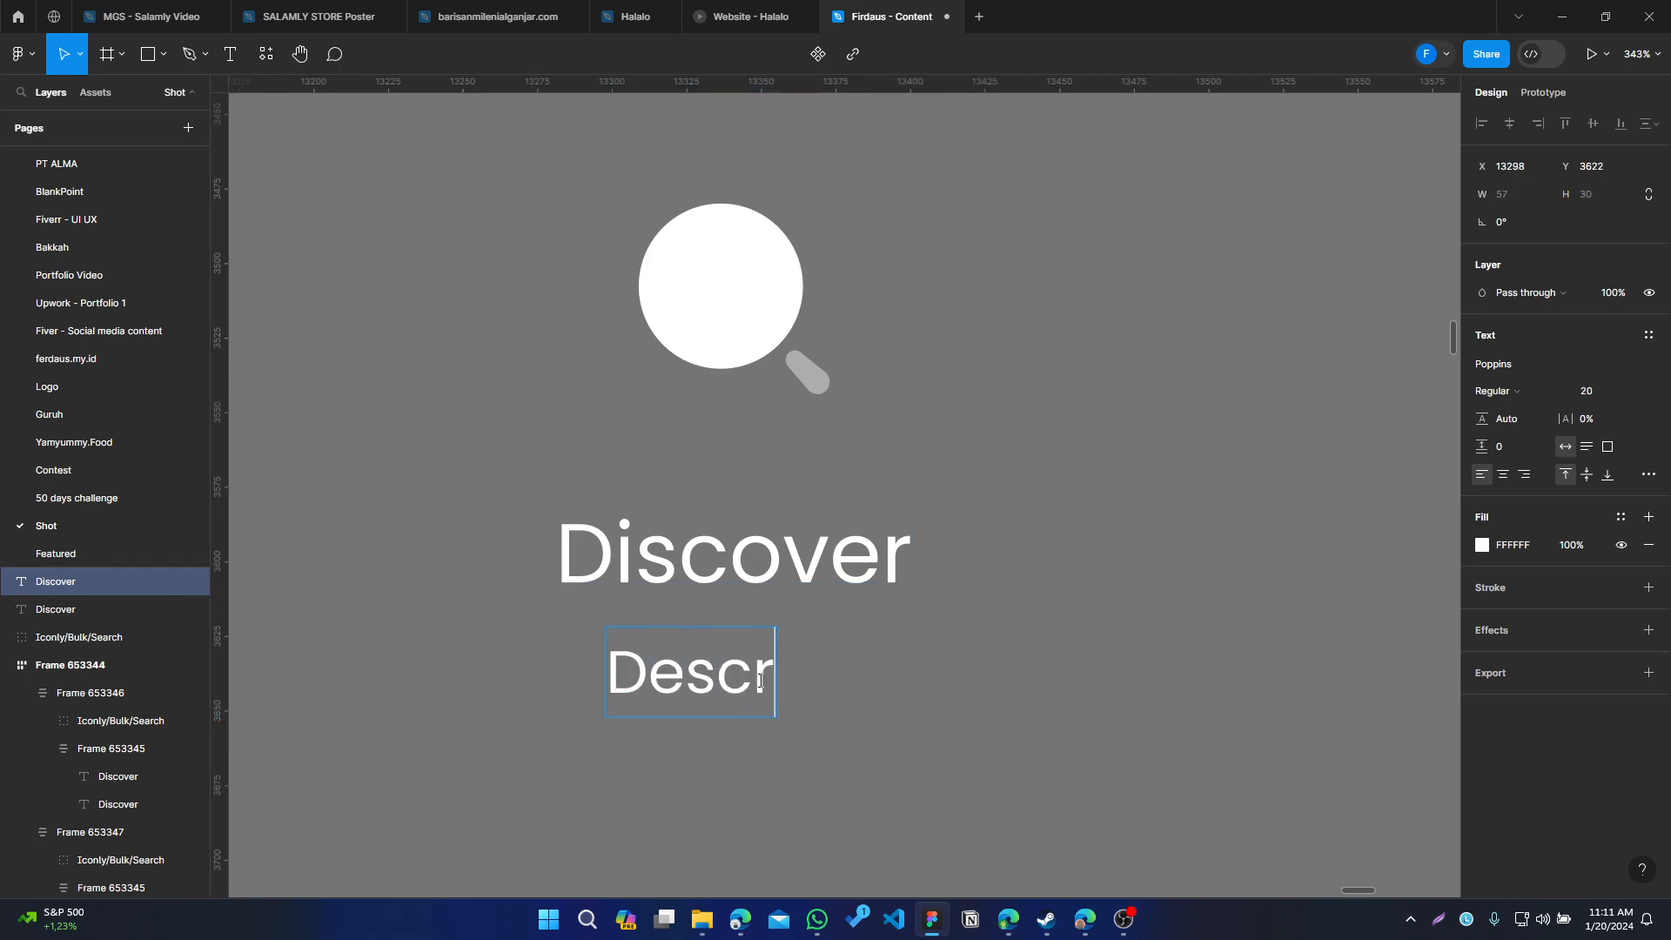
type("iption")
key("Escape")
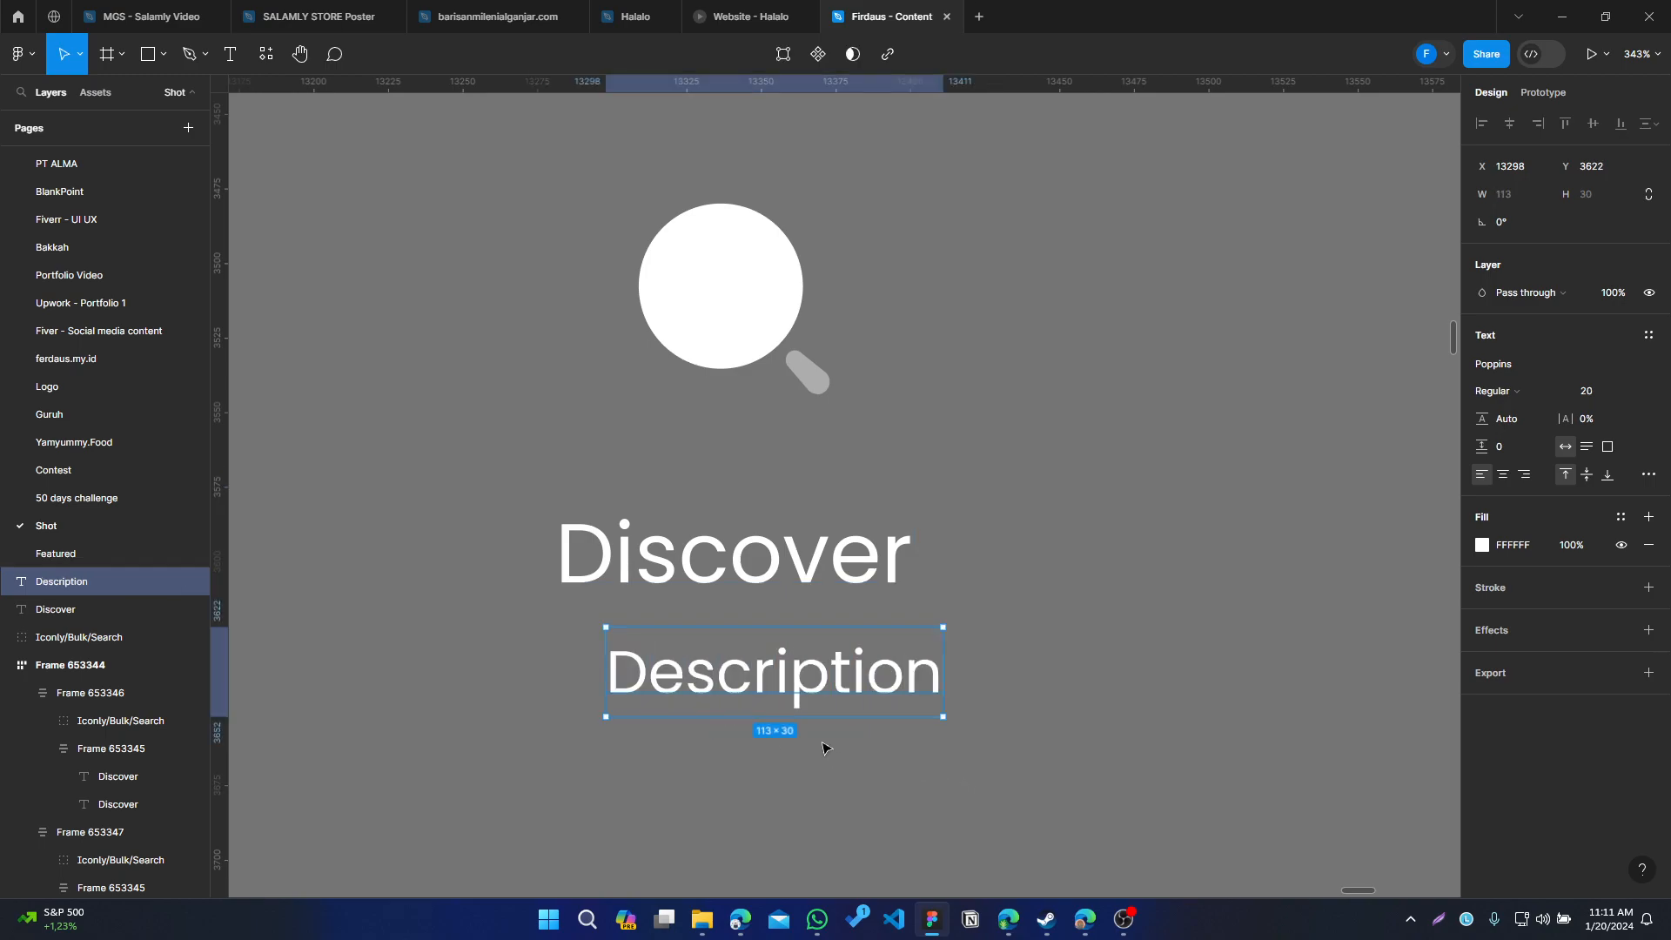
Set the Description text's font size to 16
left_click_drag(732, 675, 701, 677)
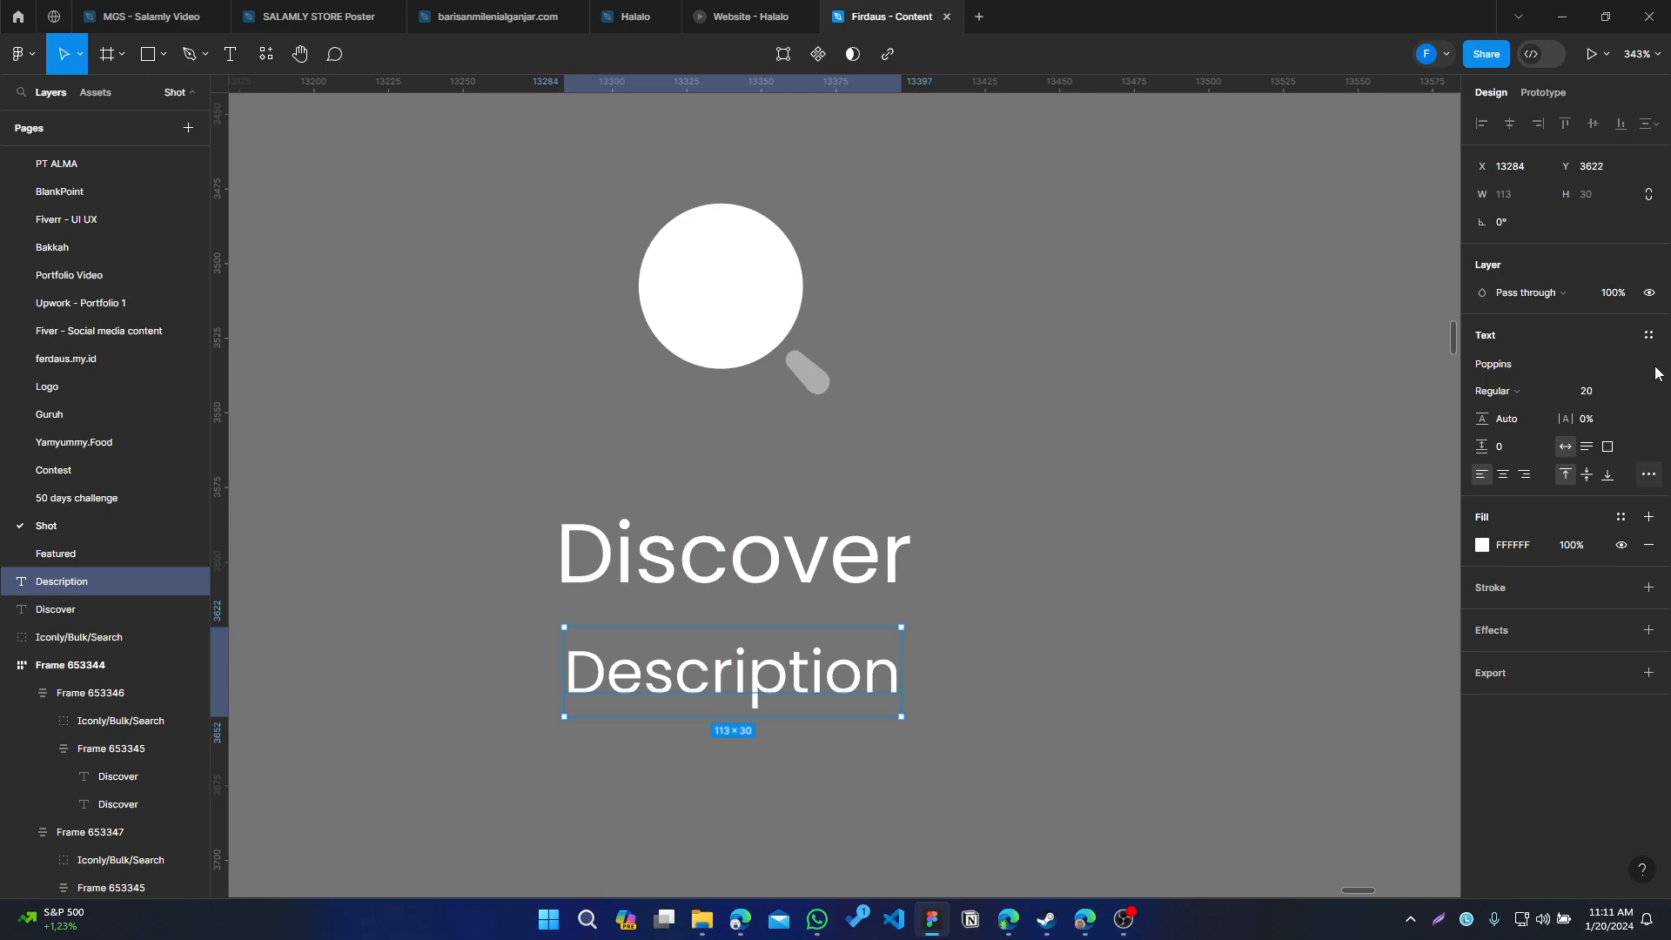
left_click(1598, 393)
type("16")
key("Return")
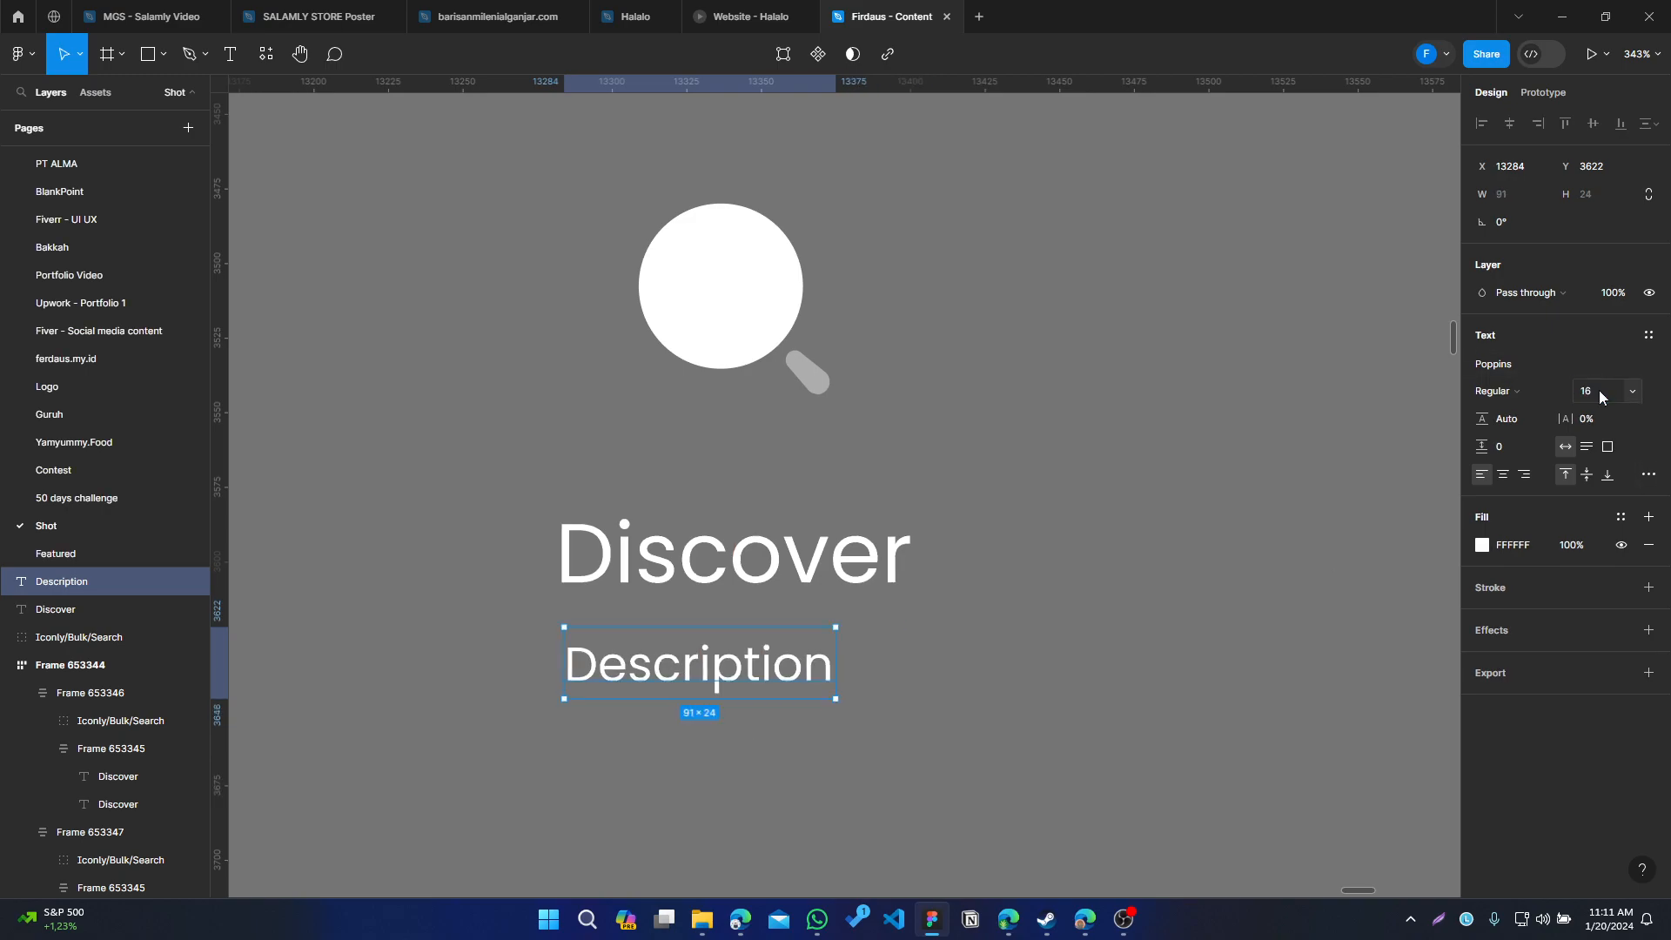
Move the Description text to center it under the Discover title
left_click(753, 828)
left_click(667, 694)
left_click_drag(694, 658, 731, 659)
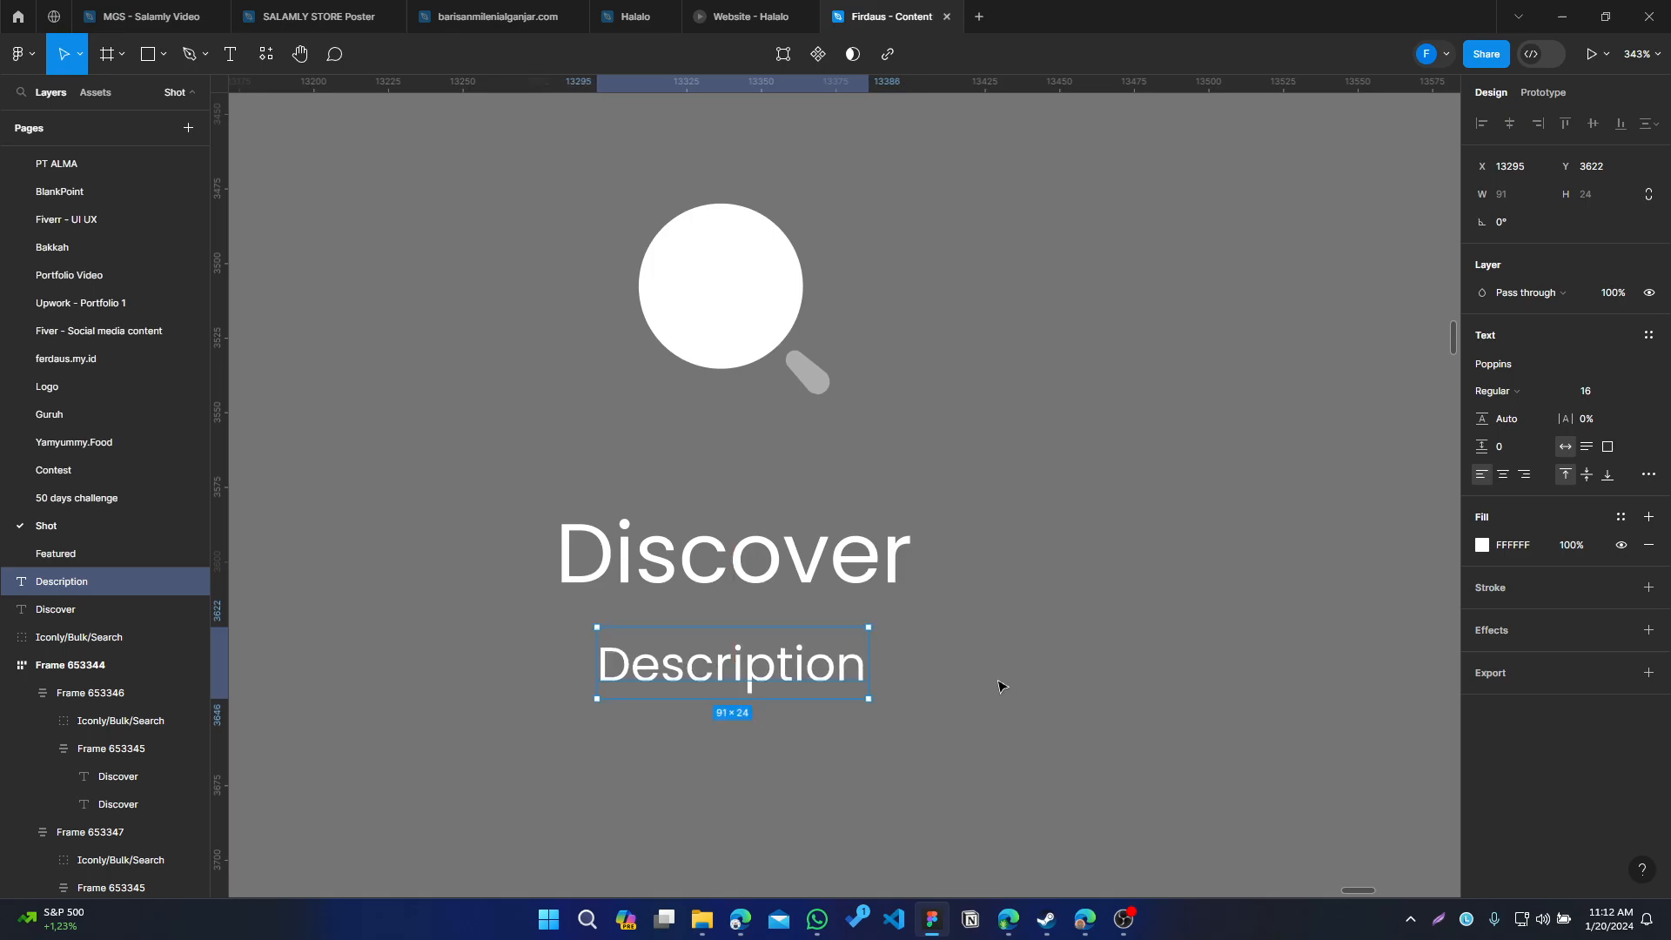
left_click_drag(1027, 747, 410, 250)
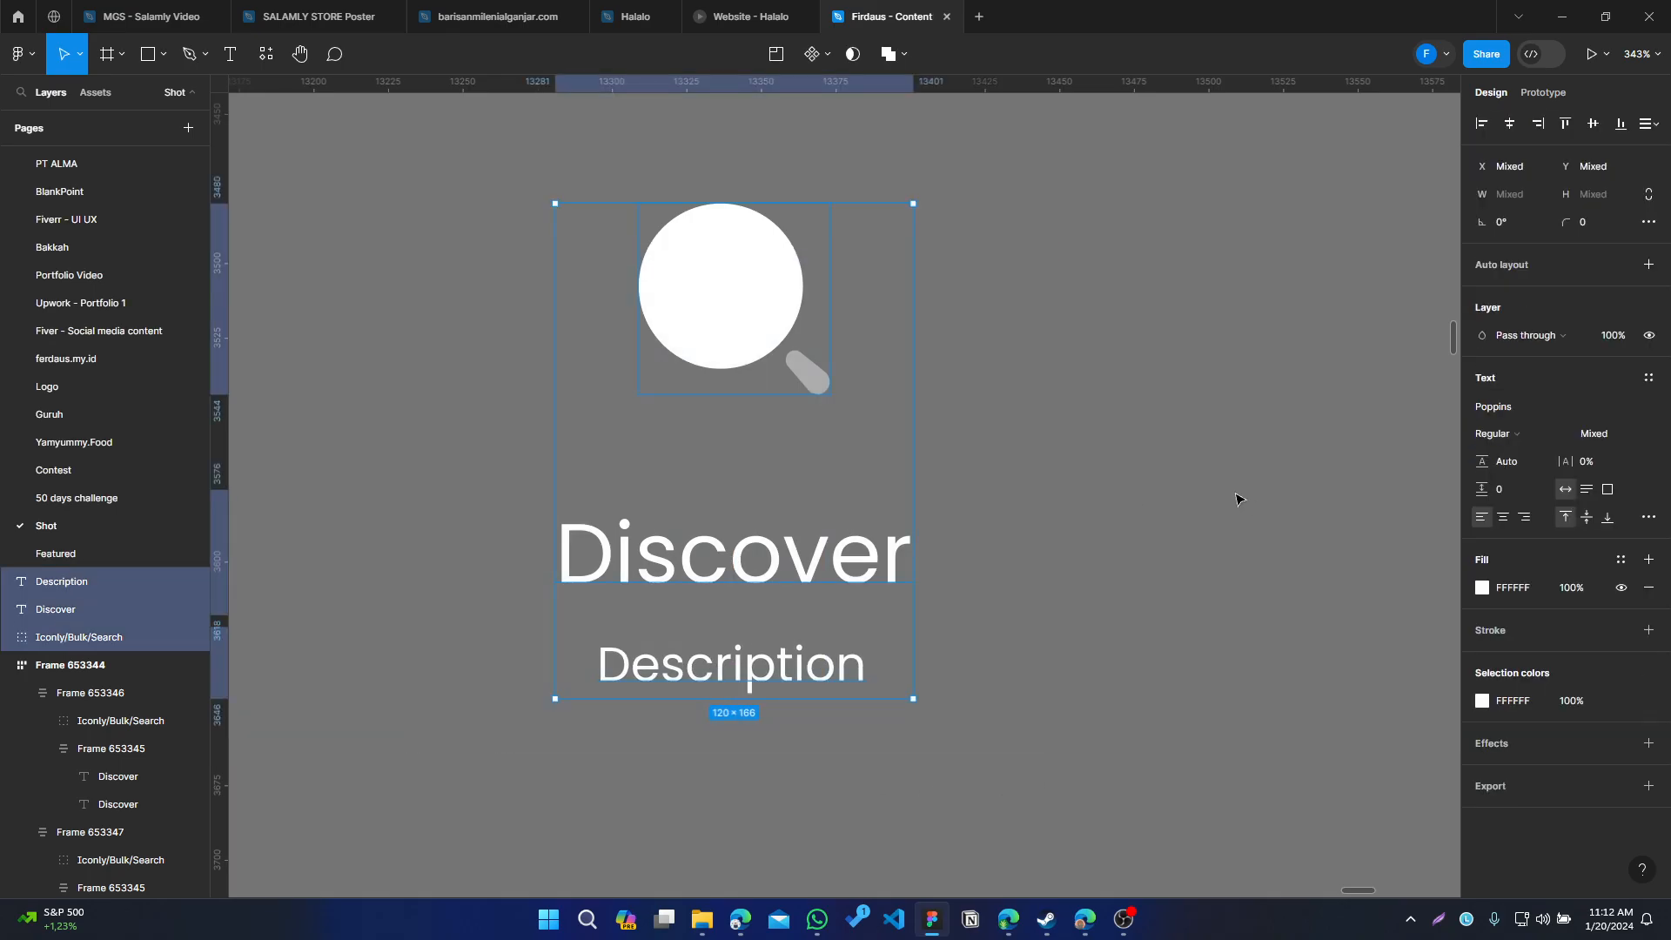
left_click(757, 378)
left_click(803, 570)
left_click(790, 684)
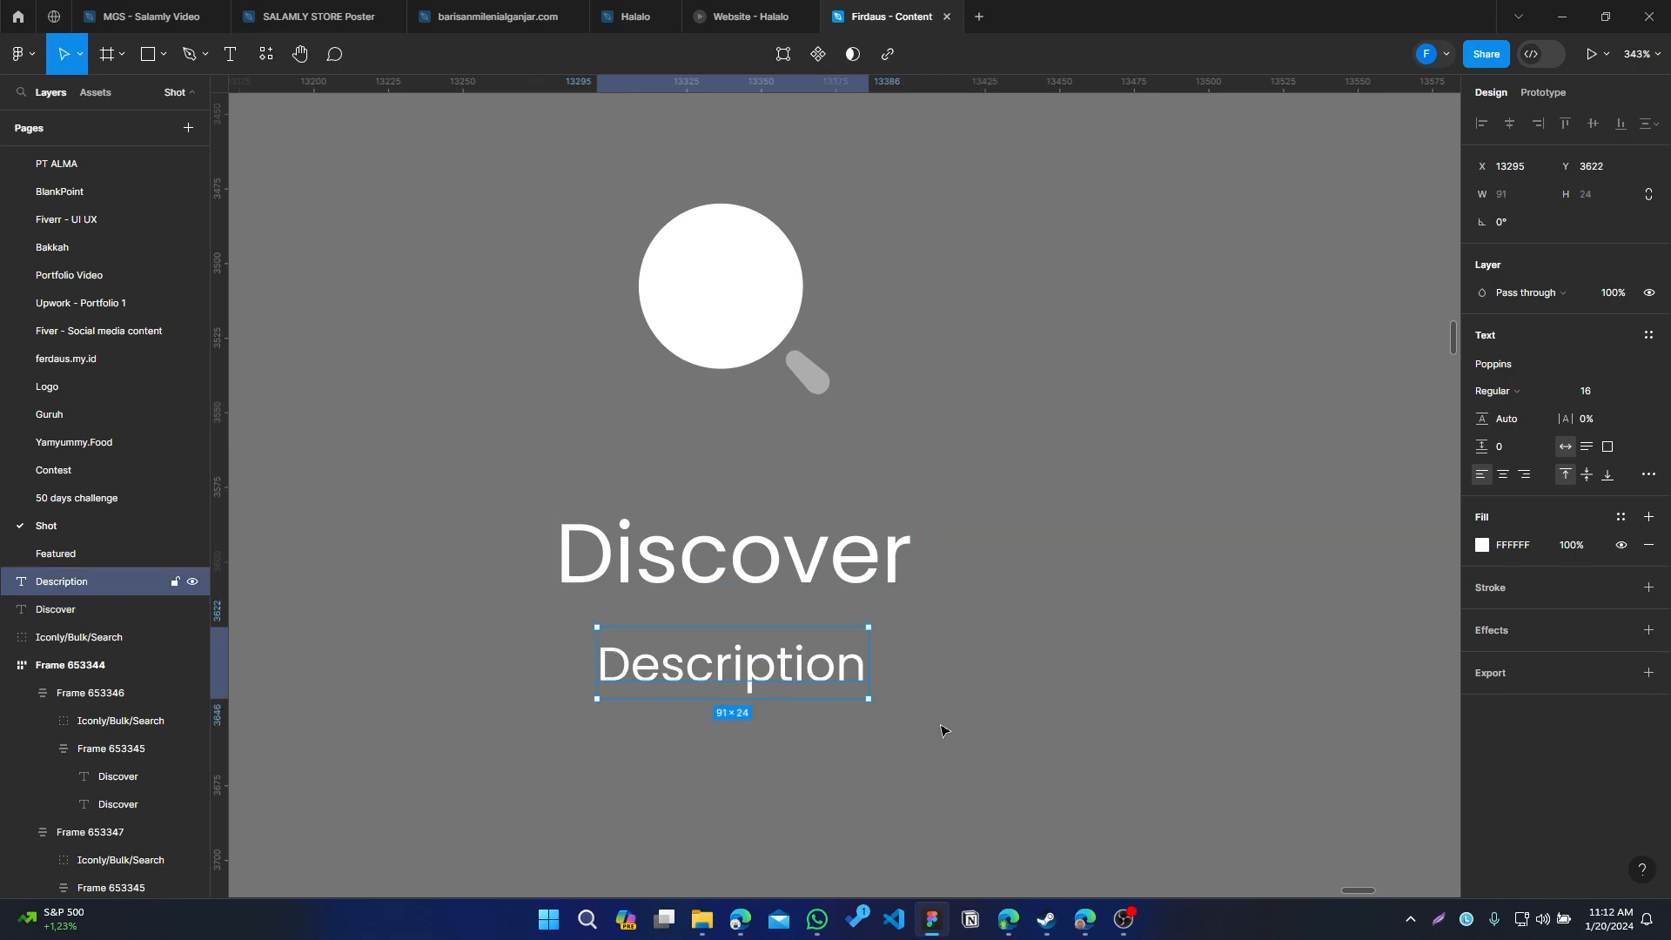
left_click_drag(976, 695, 976, 621)
left_click(1059, 615)
left_click_drag(1106, 744, 894, 780)
left_click_drag(1060, 772, 1036, 593)
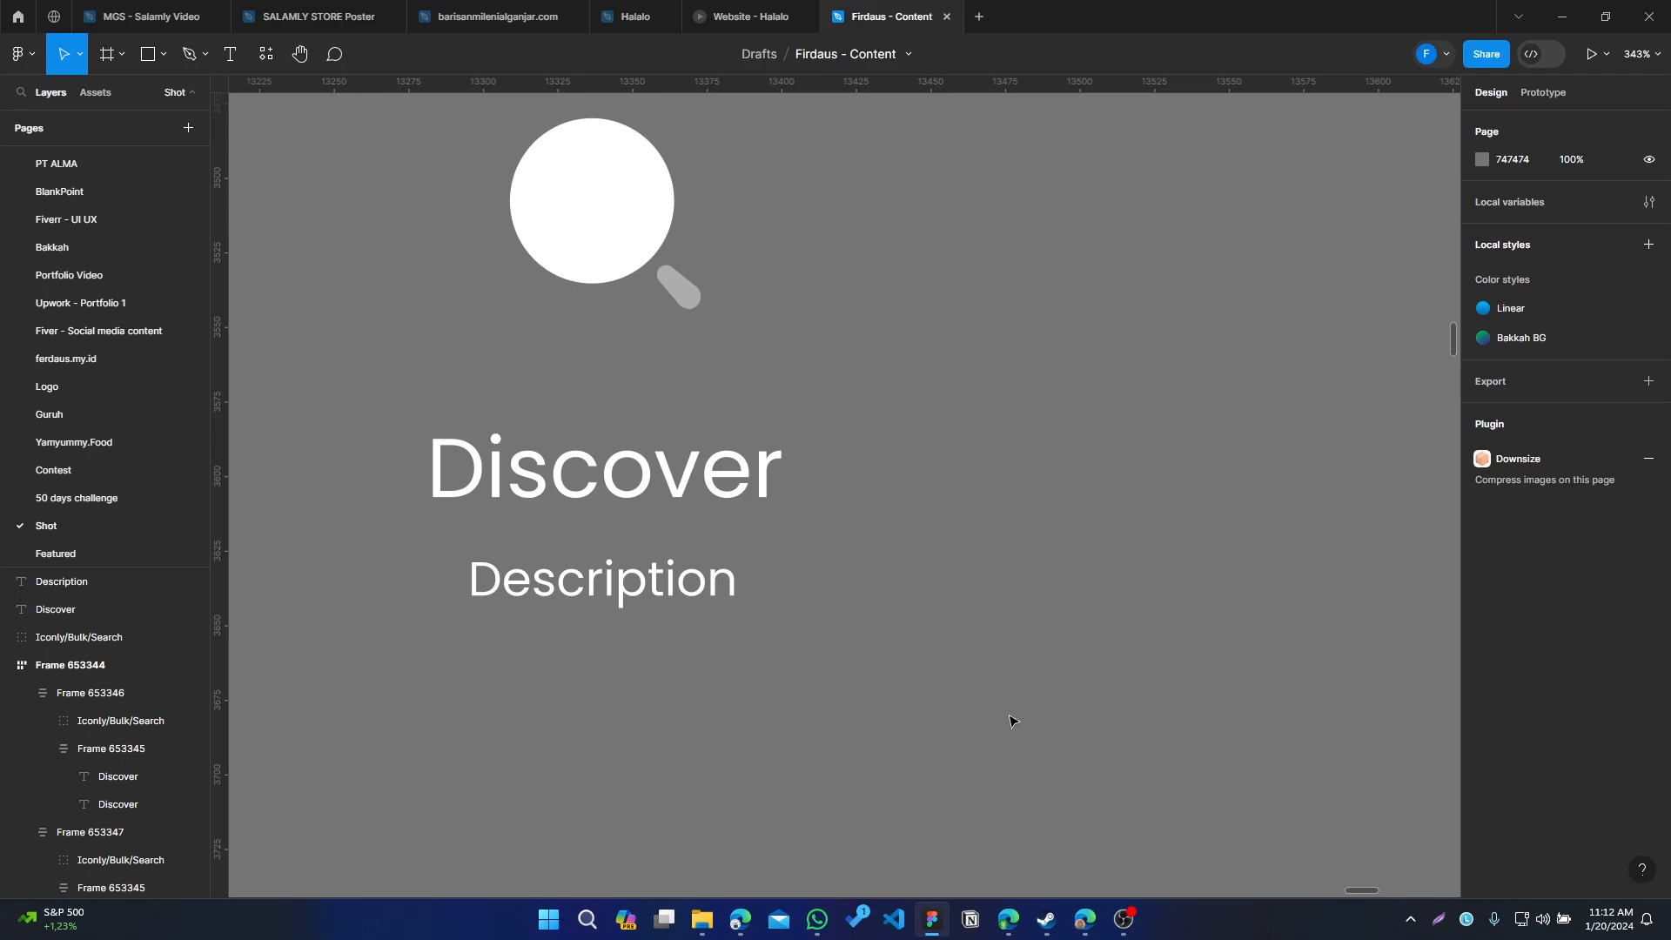
Select the Discover and Description texts and wrap them in a vertical auto layout frame
left_click_drag(1052, 731, 347, 395)
left_click_drag(851, 664, 1032, 658)
left_click_drag(1150, 698, 537, 430)
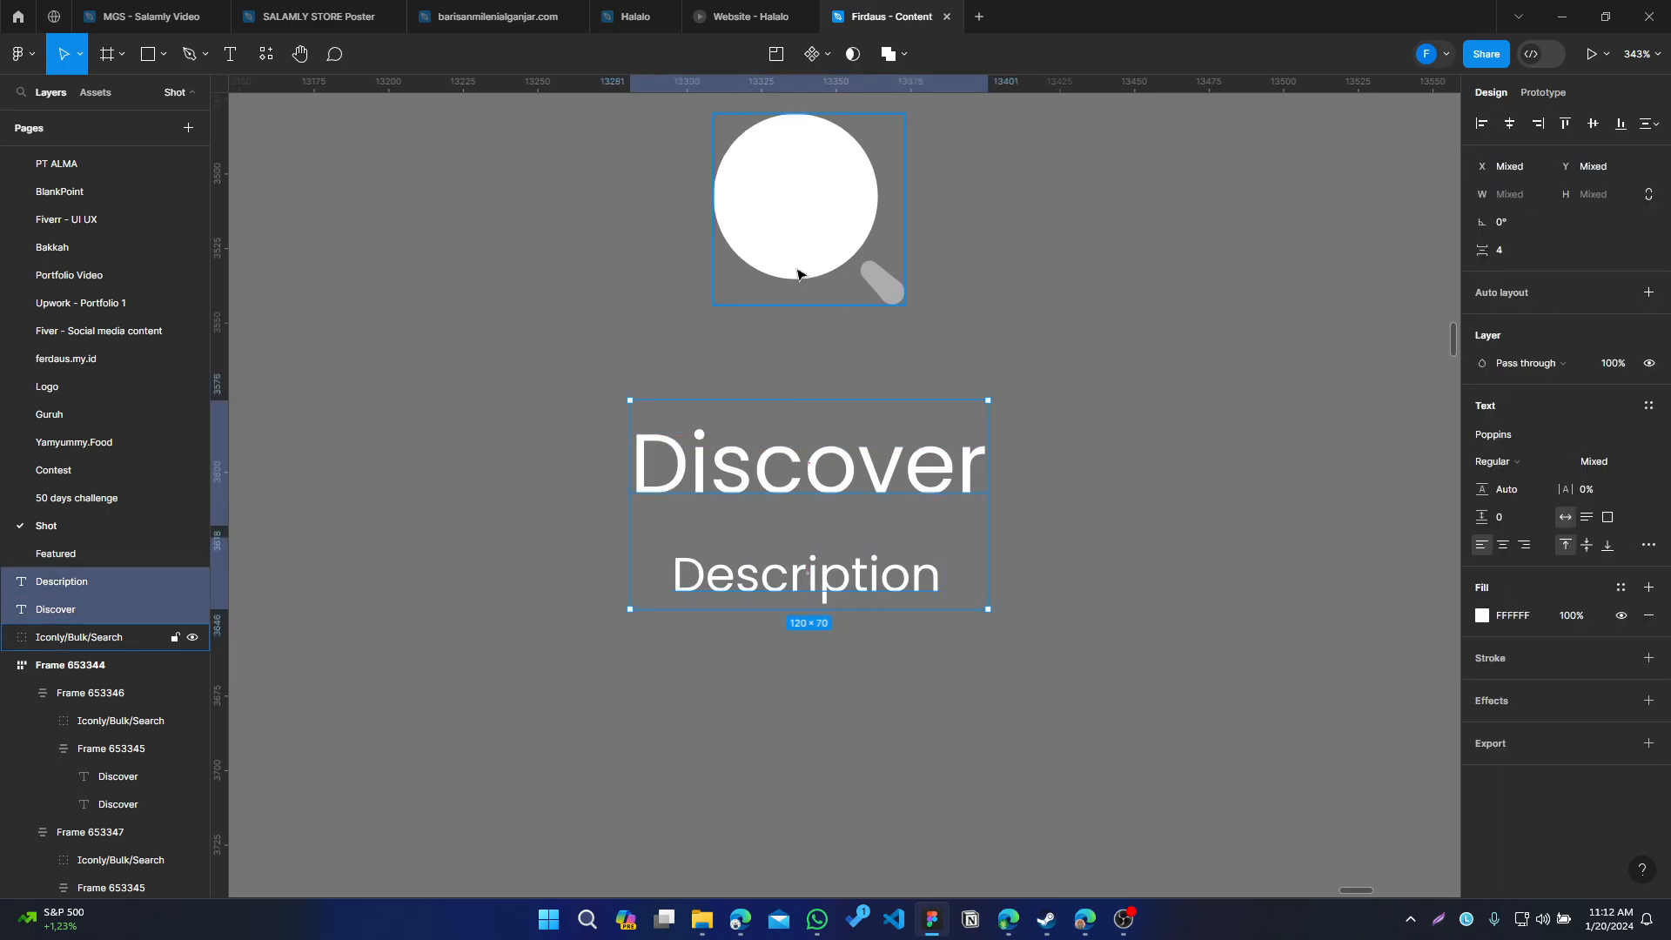
left_click(793, 224)
left_click_drag(1090, 646, 597, 421)
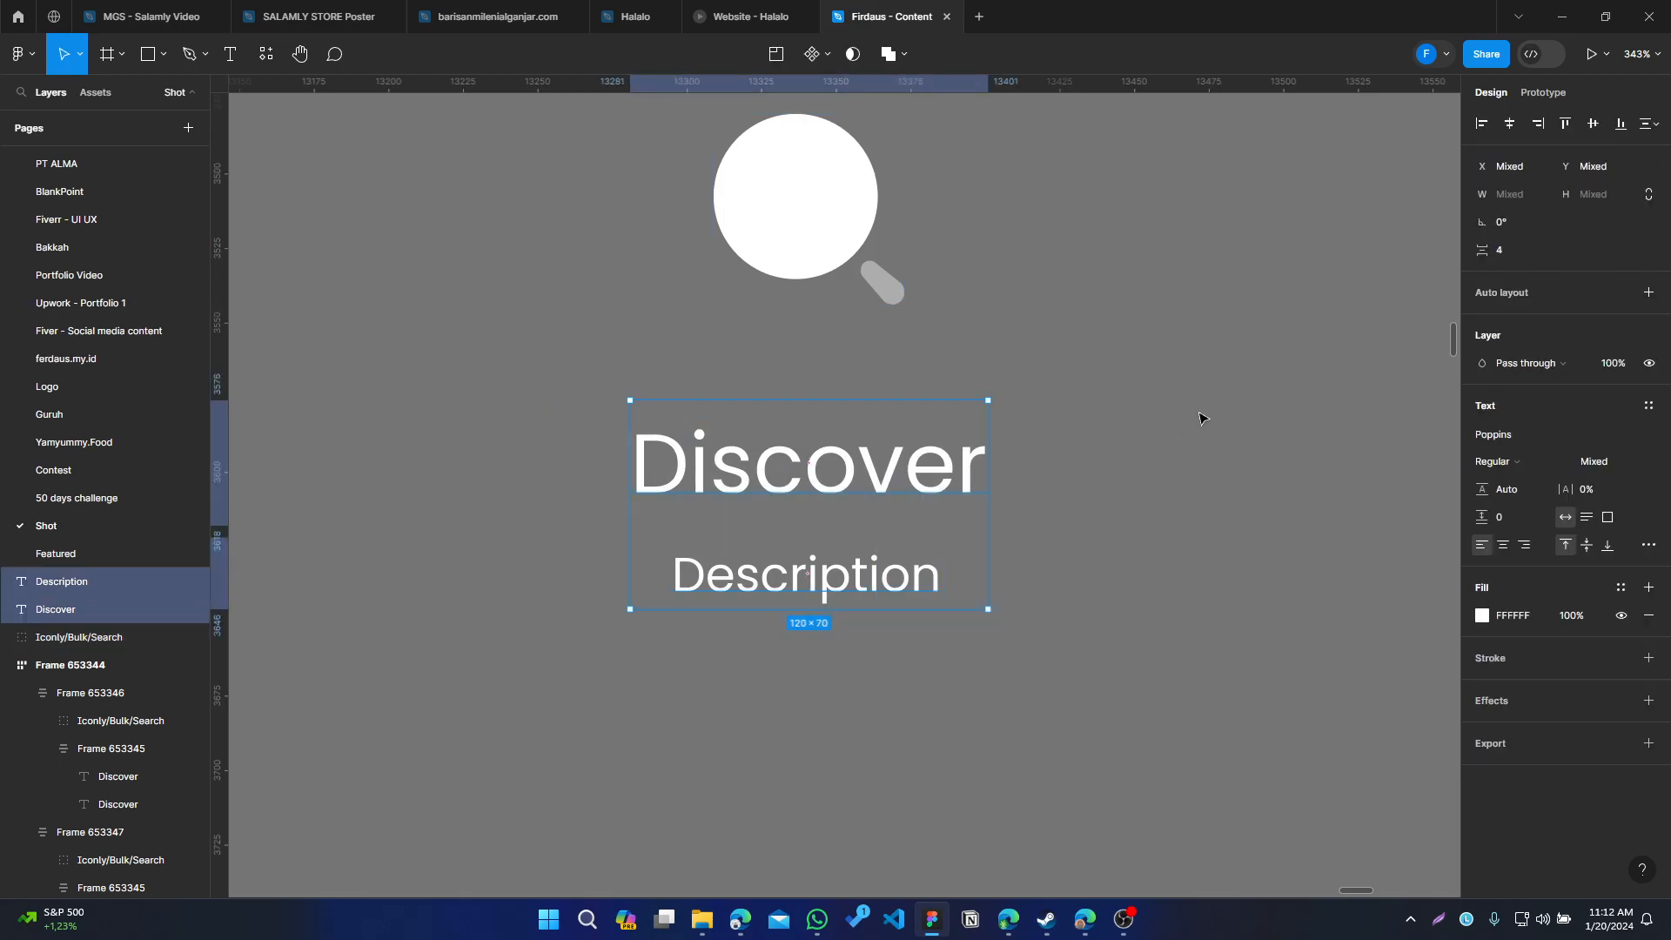
left_click(1648, 294)
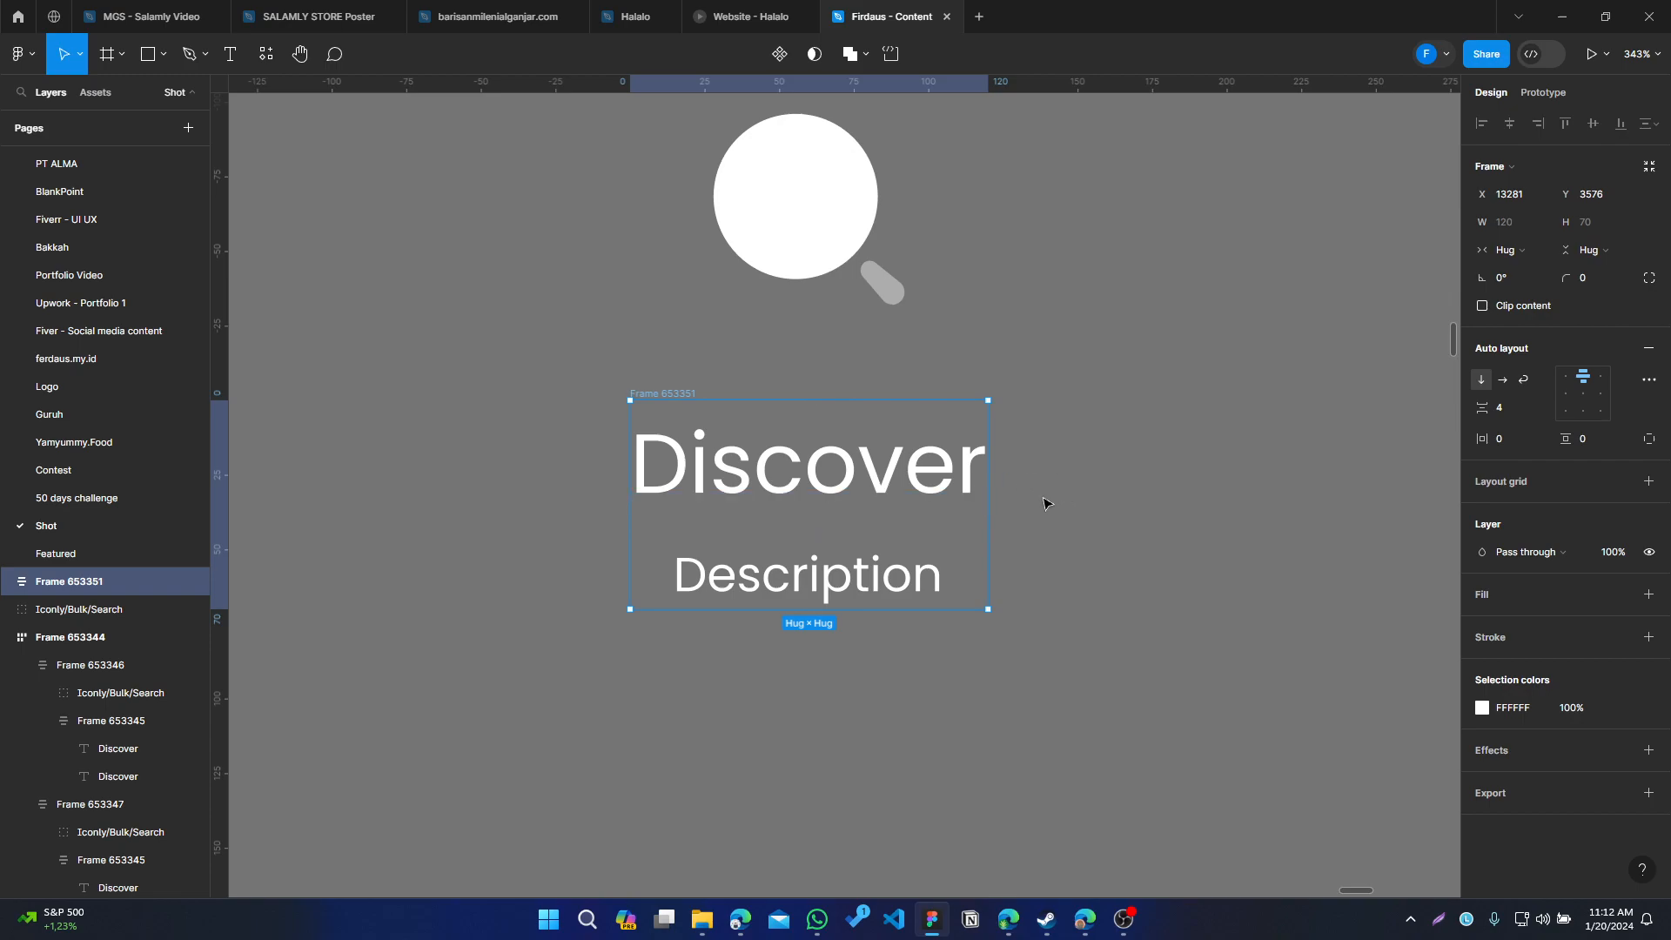
Wrap the search icon and the text frame together in a vertical auto layout frame
left_click_drag(1144, 349, 1104, 499)
scroll(1158, 592, "down", 3)
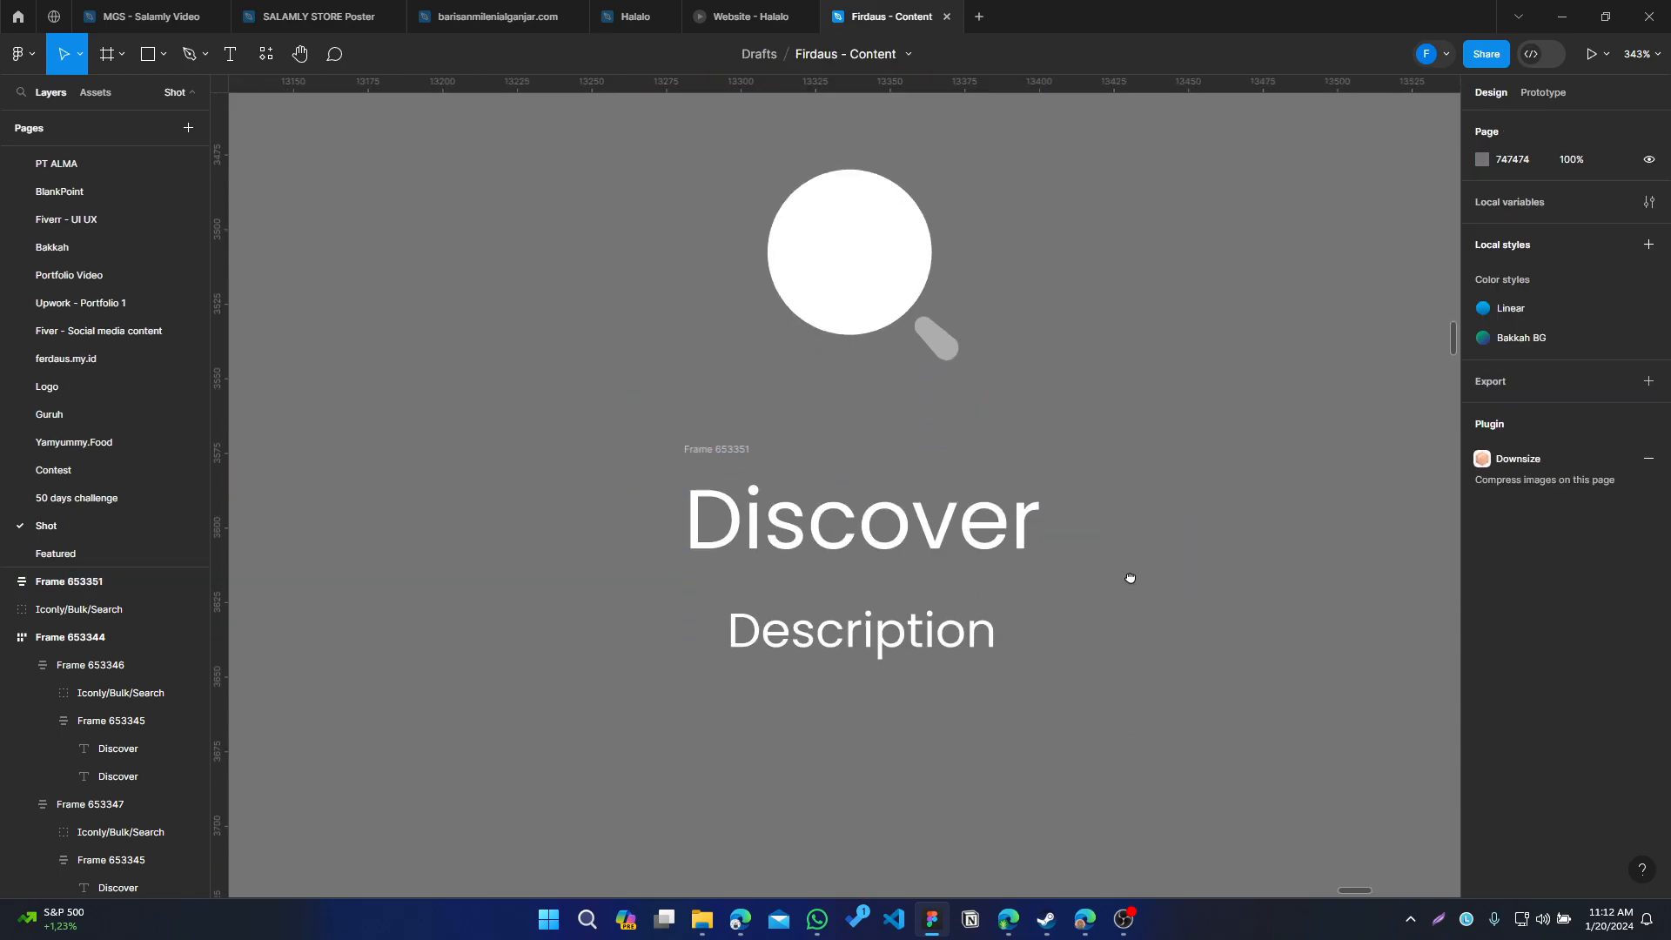
left_click(738, 445)
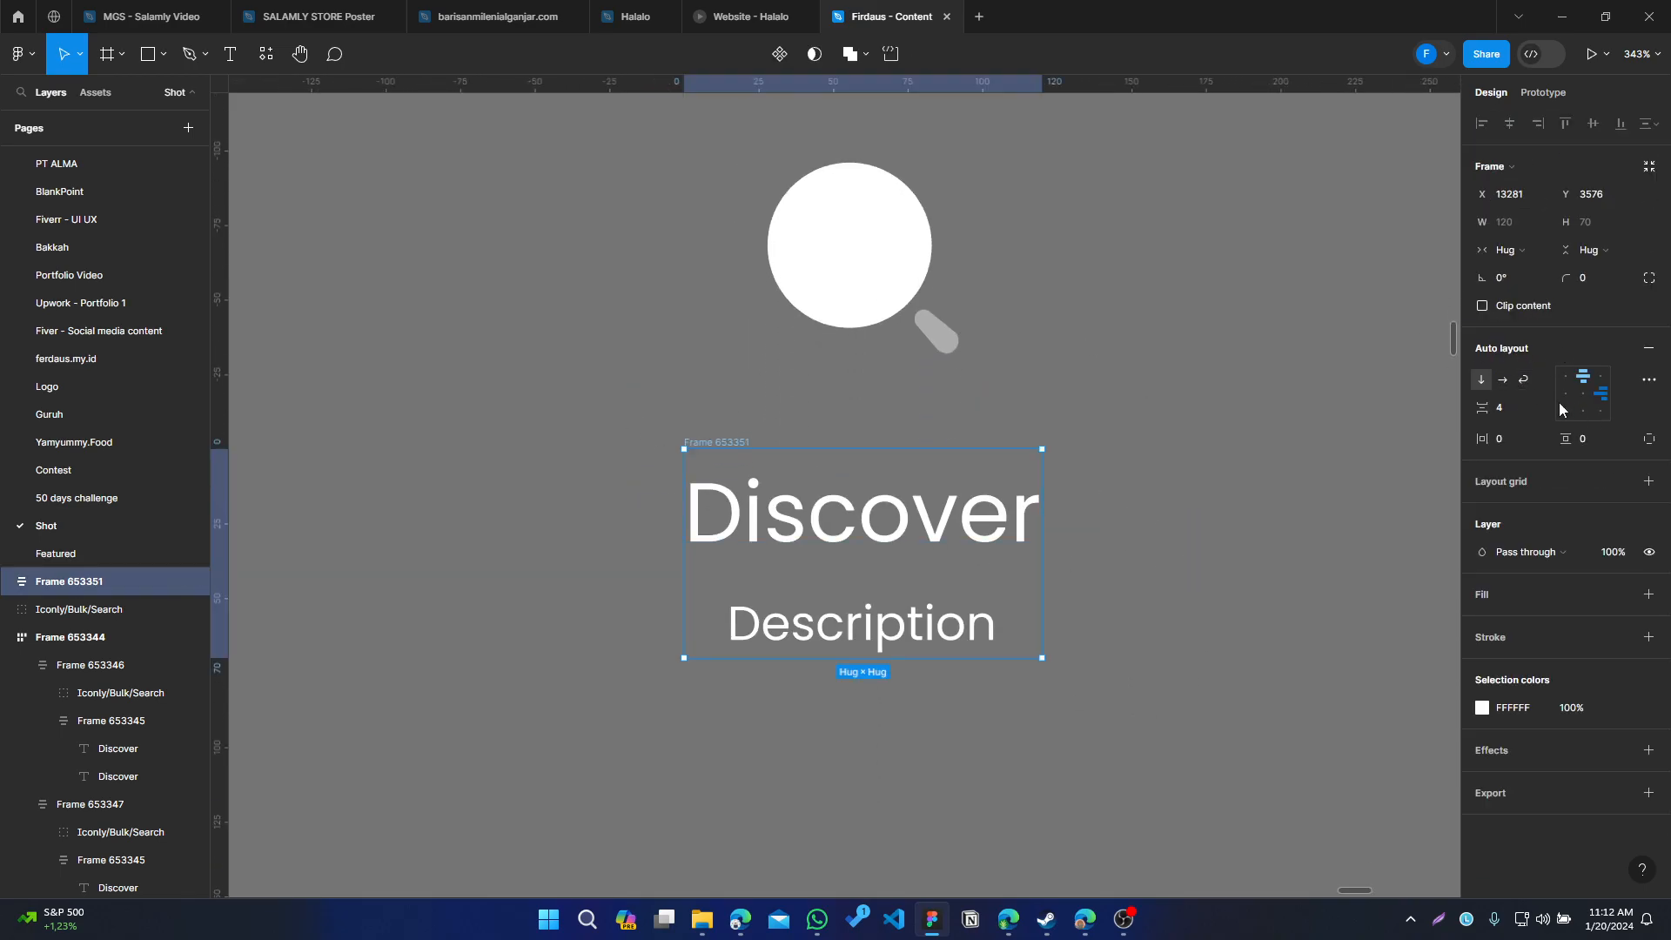
left_click(1233, 715)
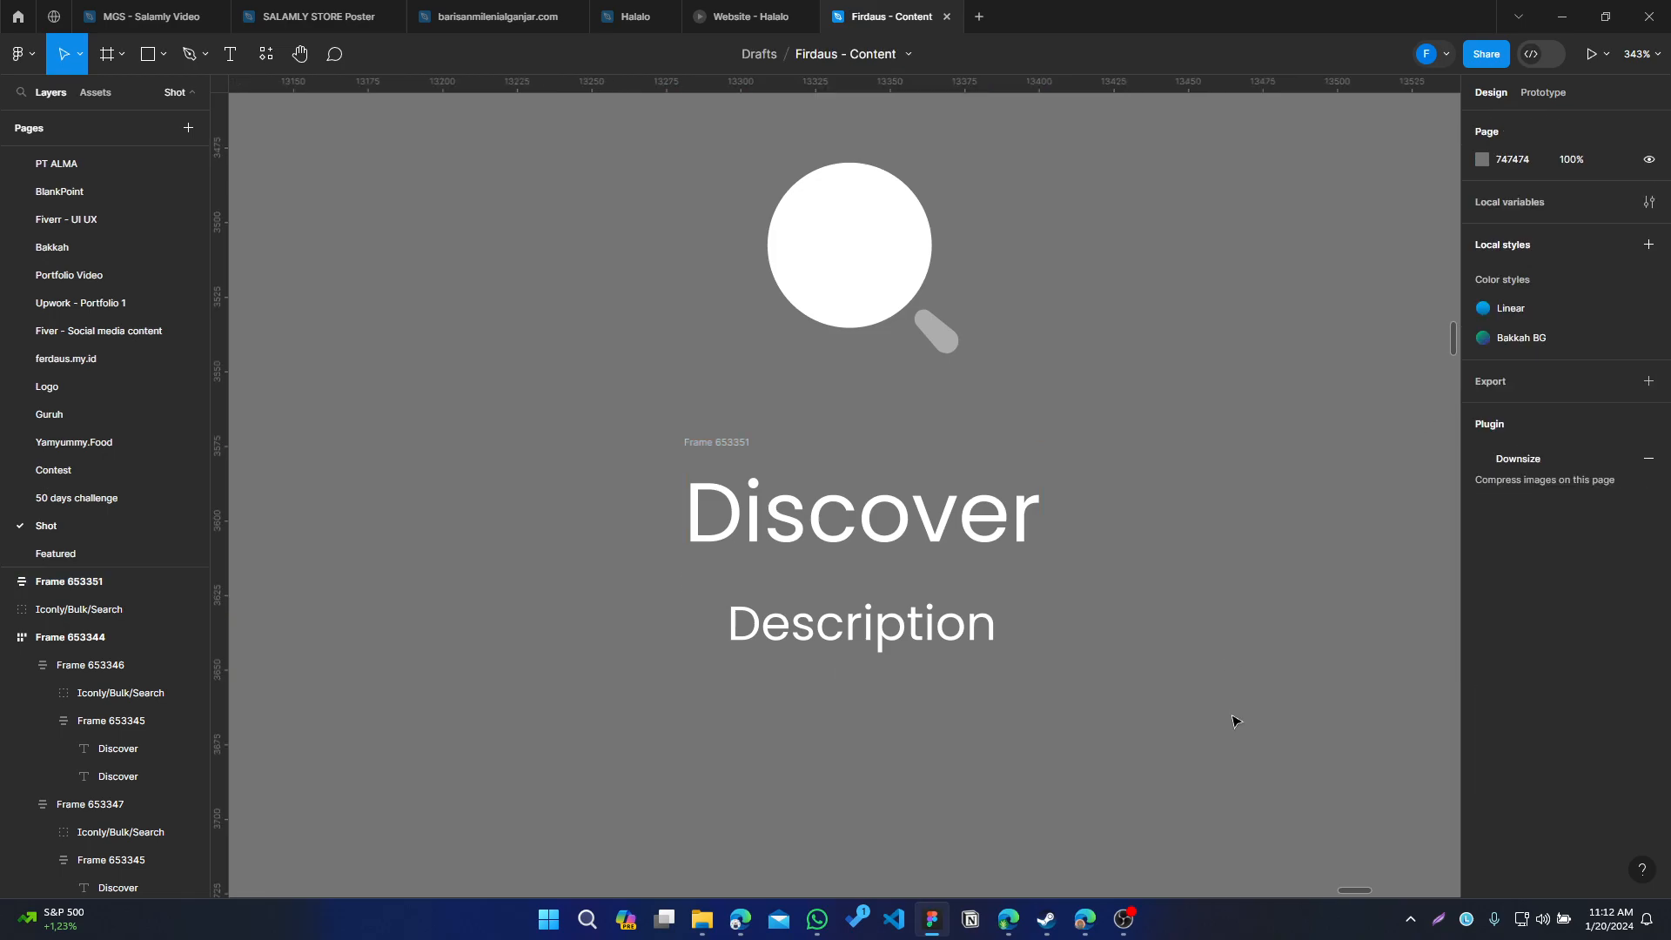
left_click_drag(1083, 727, 544, 144)
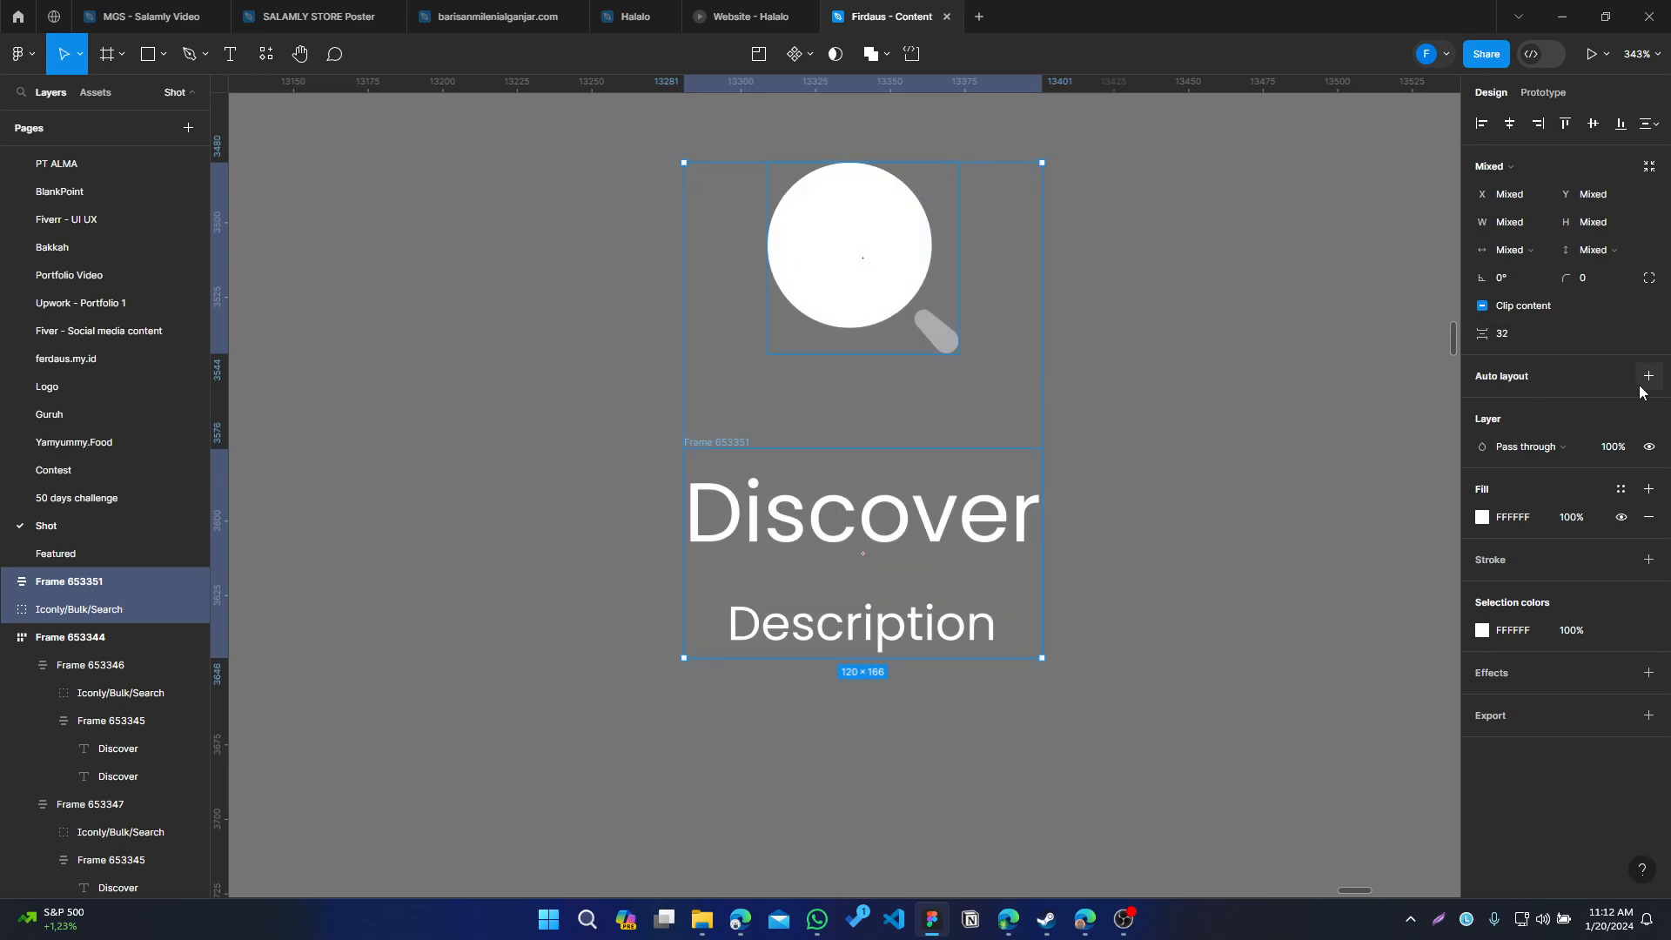
key("shift+a")
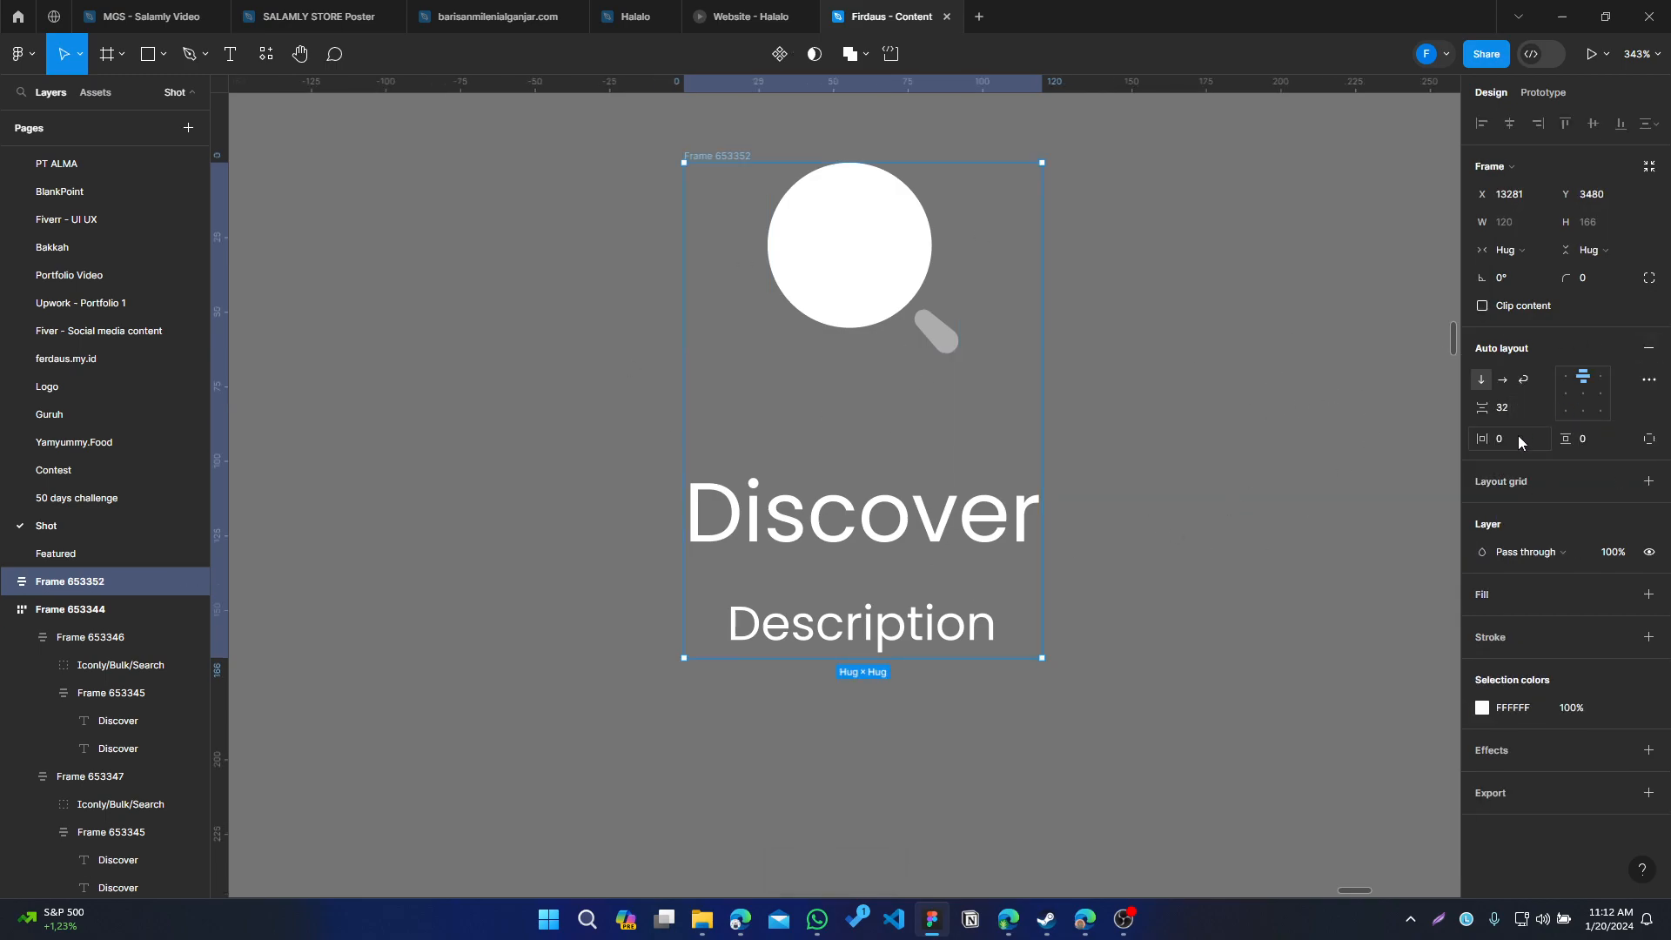
Set the outer frame's horizontal and vertical padding to 40
left_click_drag(1231, 418, 1168, 427)
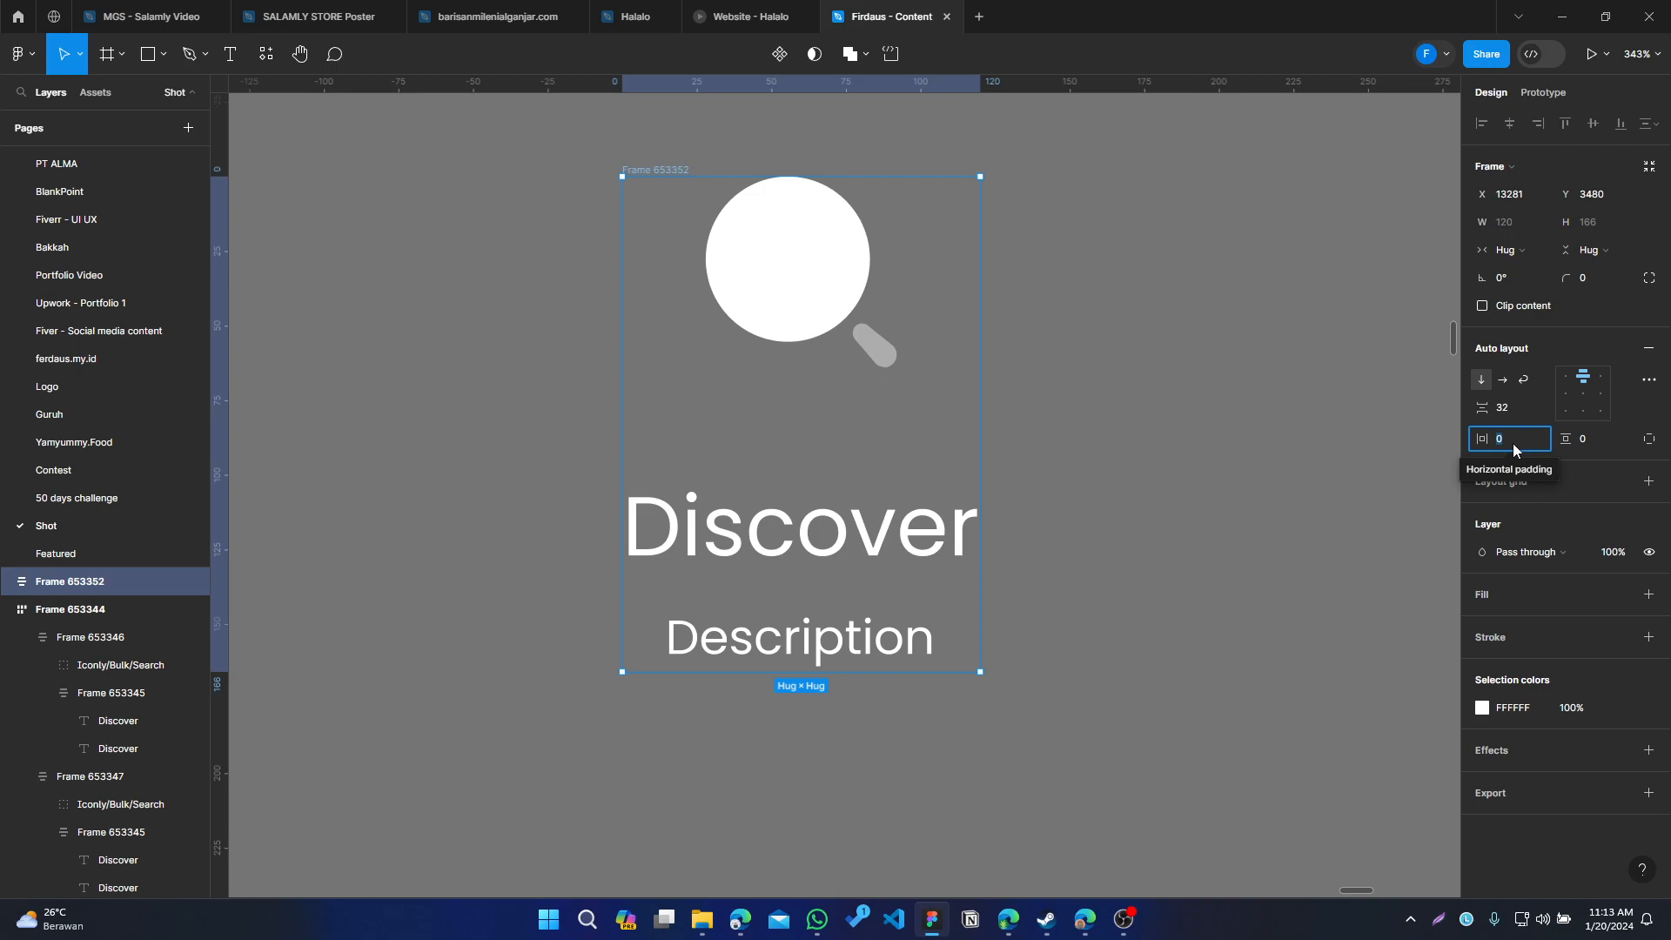
left_click(1598, 442)
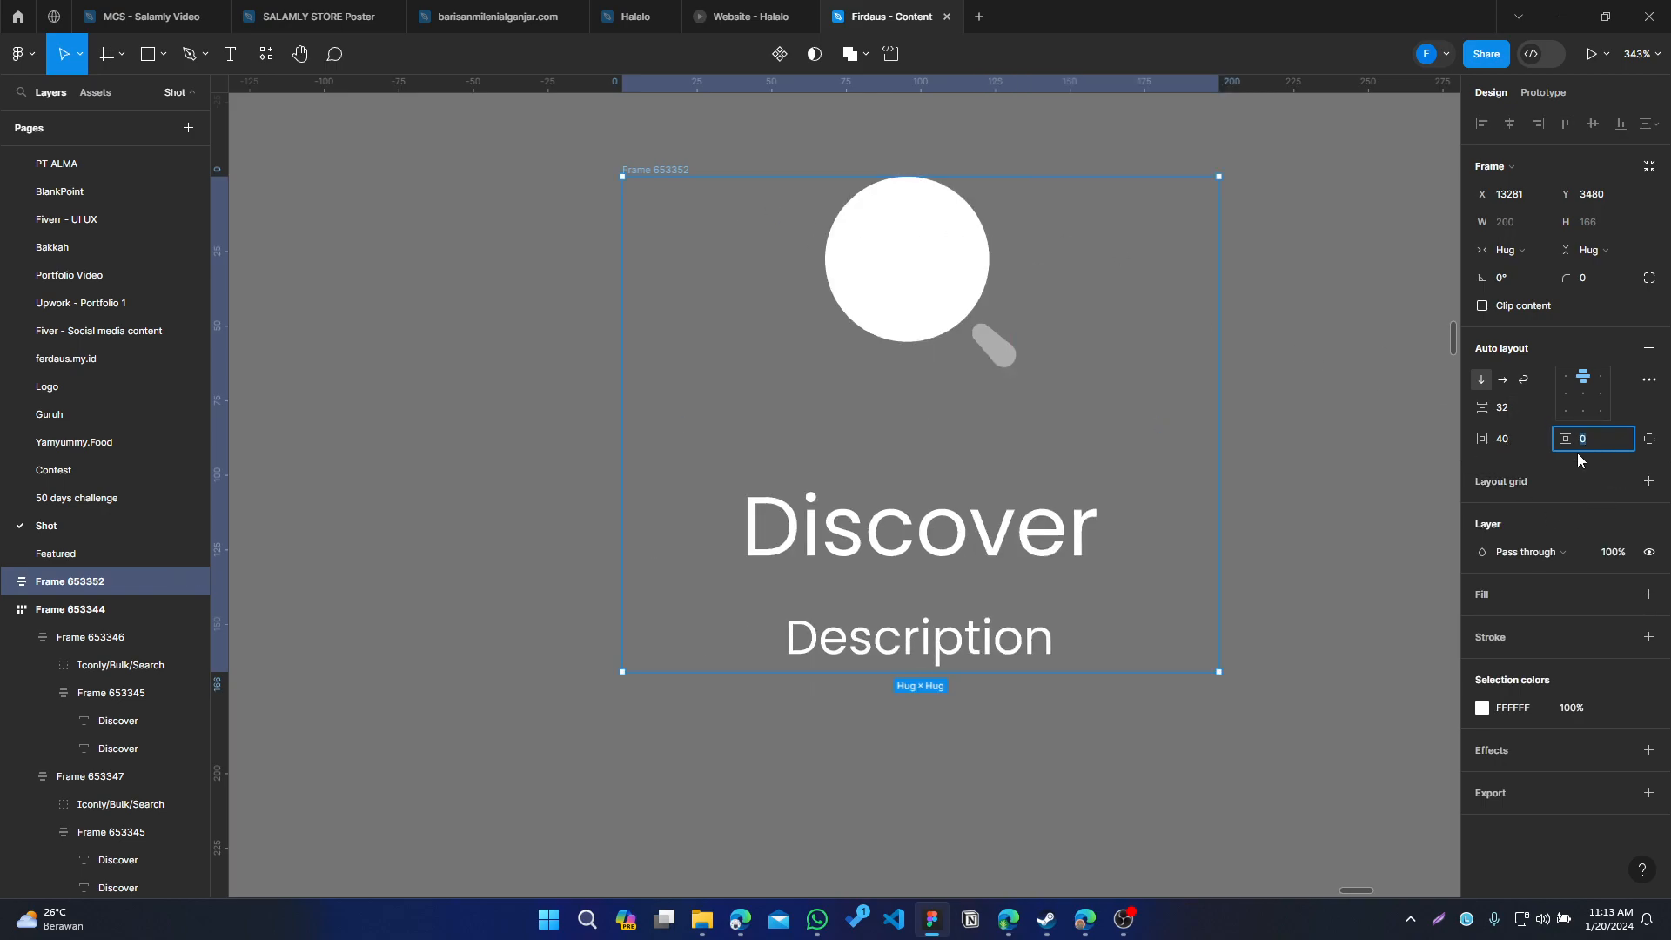
type("40")
key("Return")
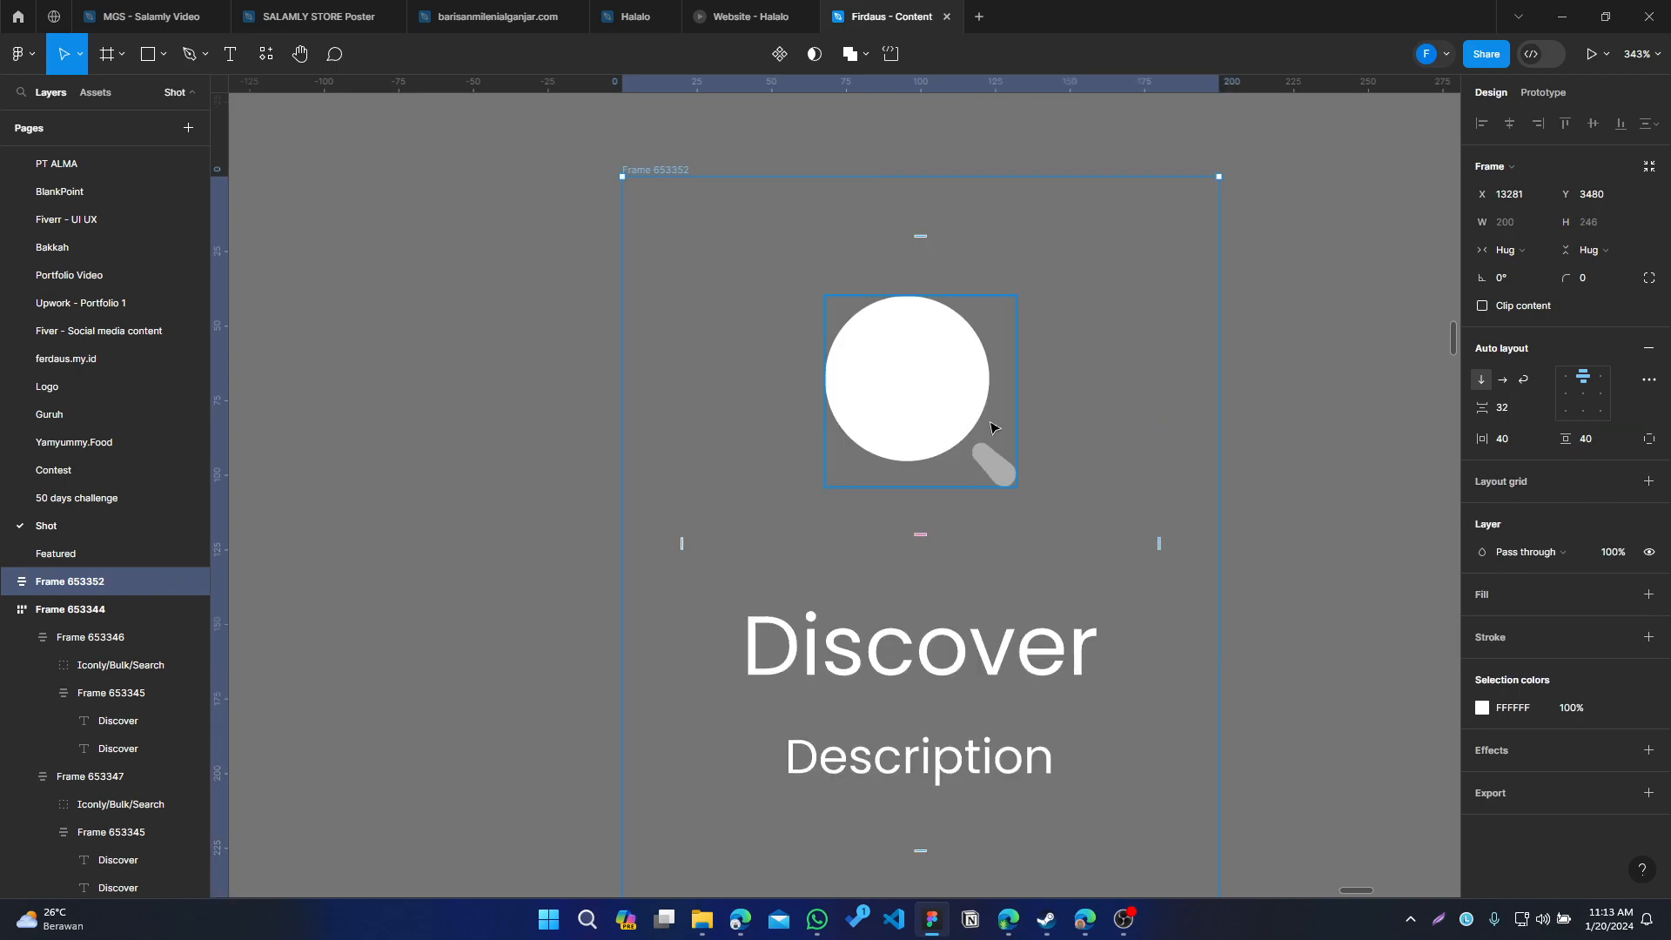
Inspect the spacing between the search icon and the text frame inside the card
scroll(833, 281, "down", 2)
scroll(833, 281, "right", 2)
scroll(833, 281, "down", 1)
scroll(797, 383, "up", 2)
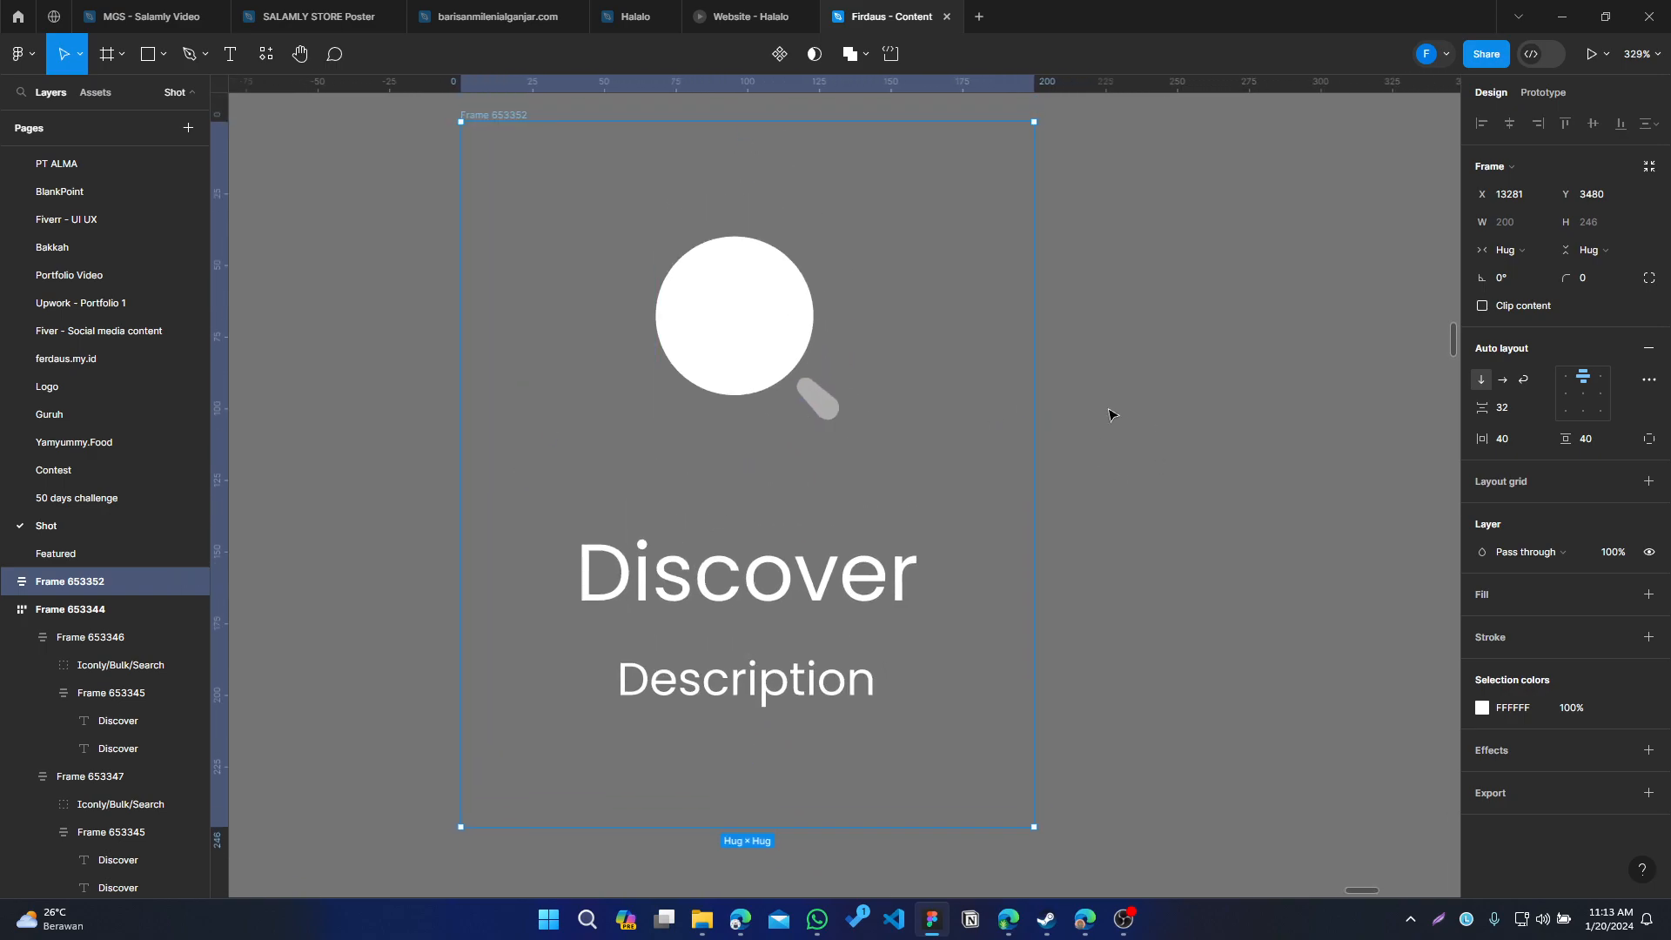
left_click(744, 609)
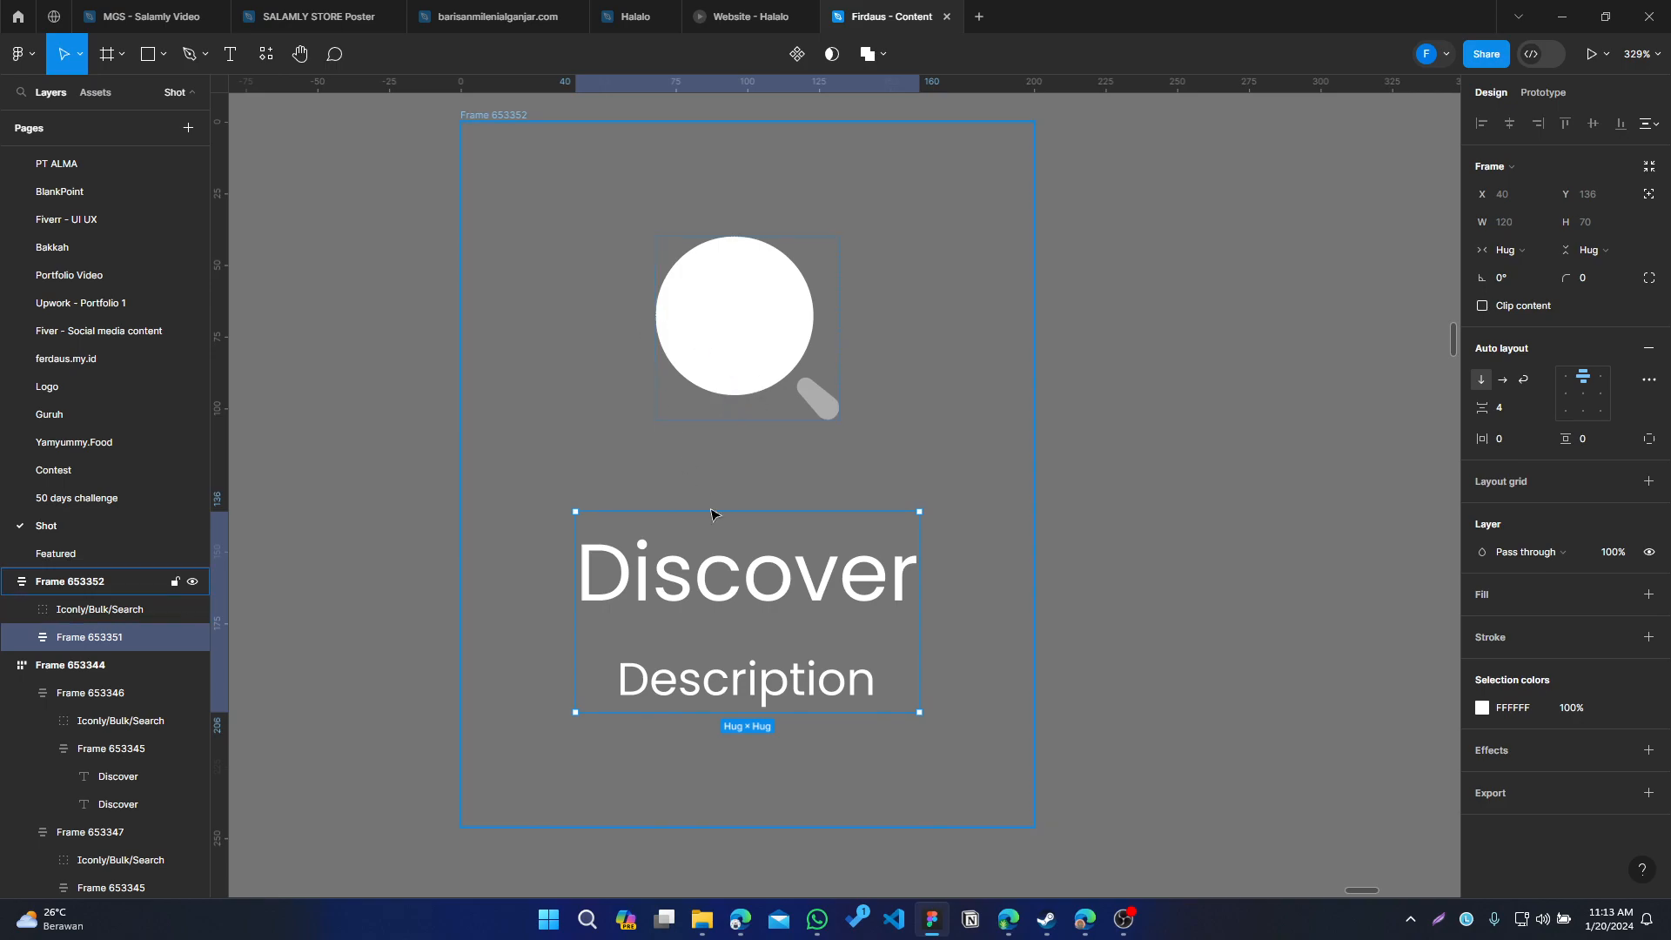
key("alt")
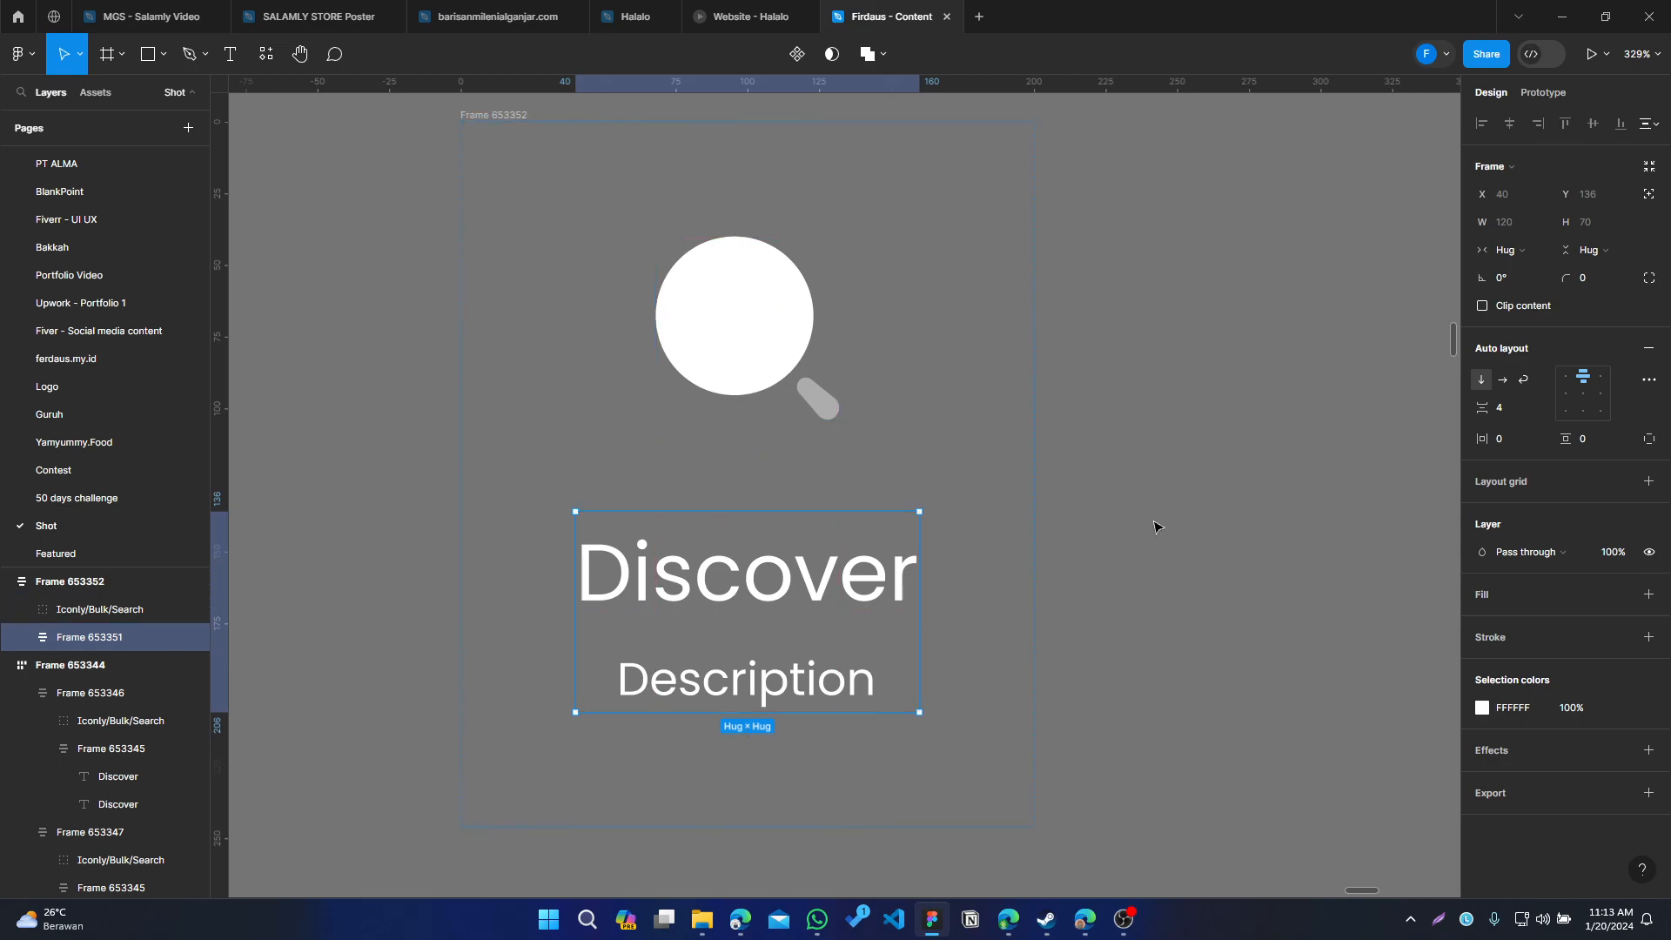
left_click(1073, 524)
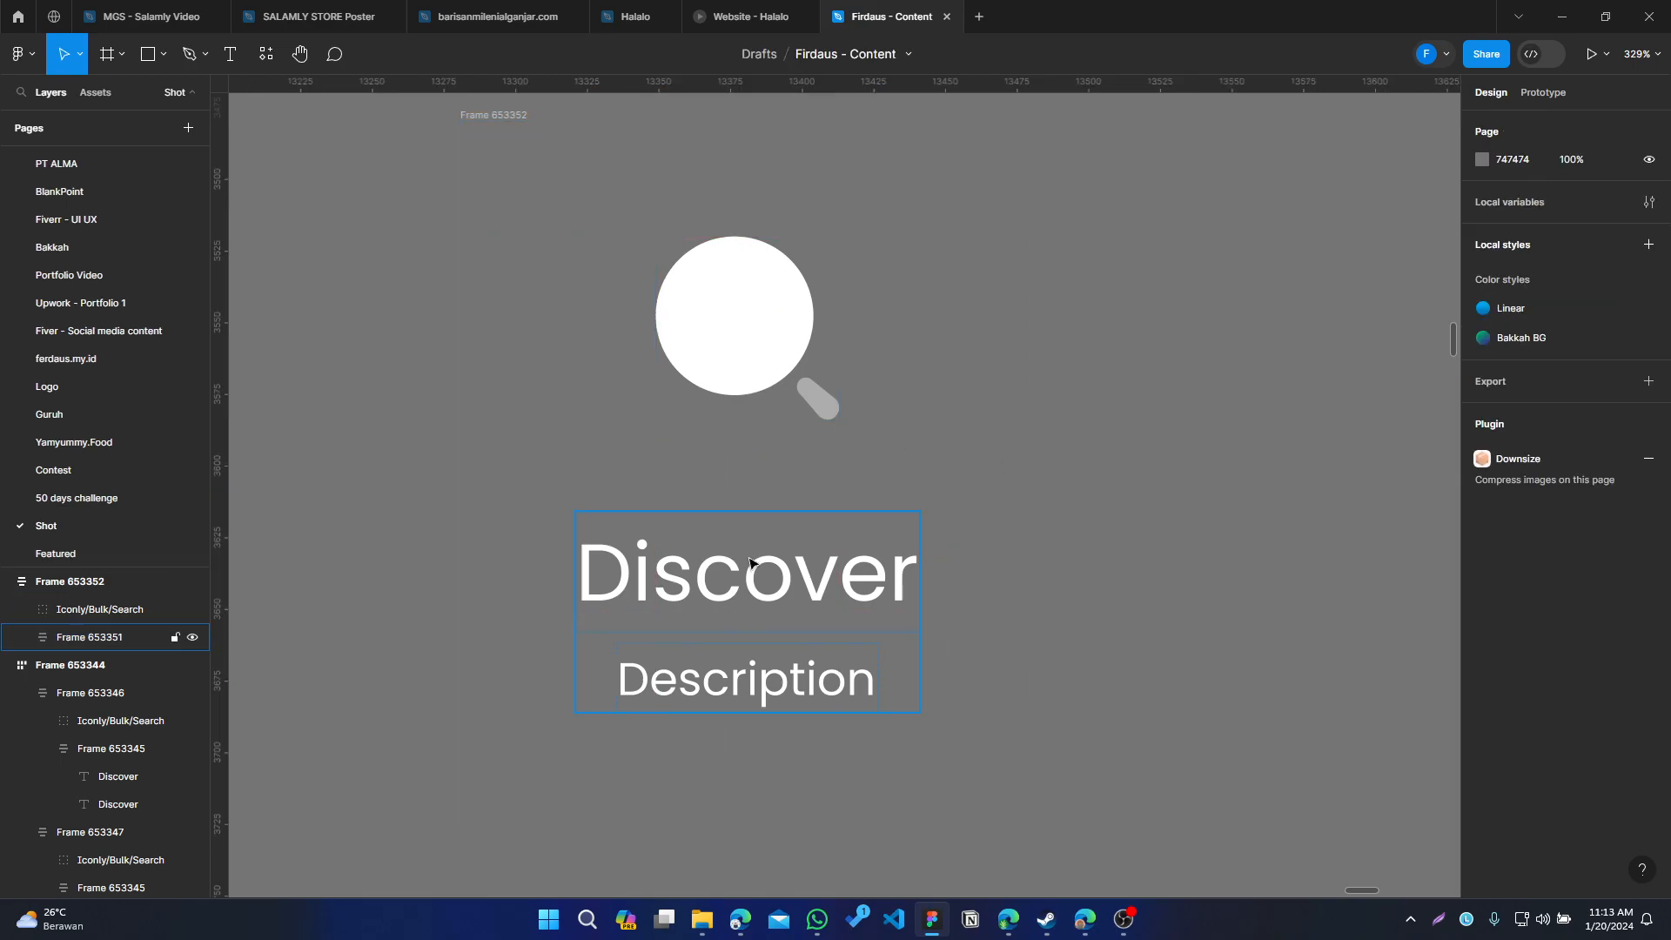
left_click(751, 625)
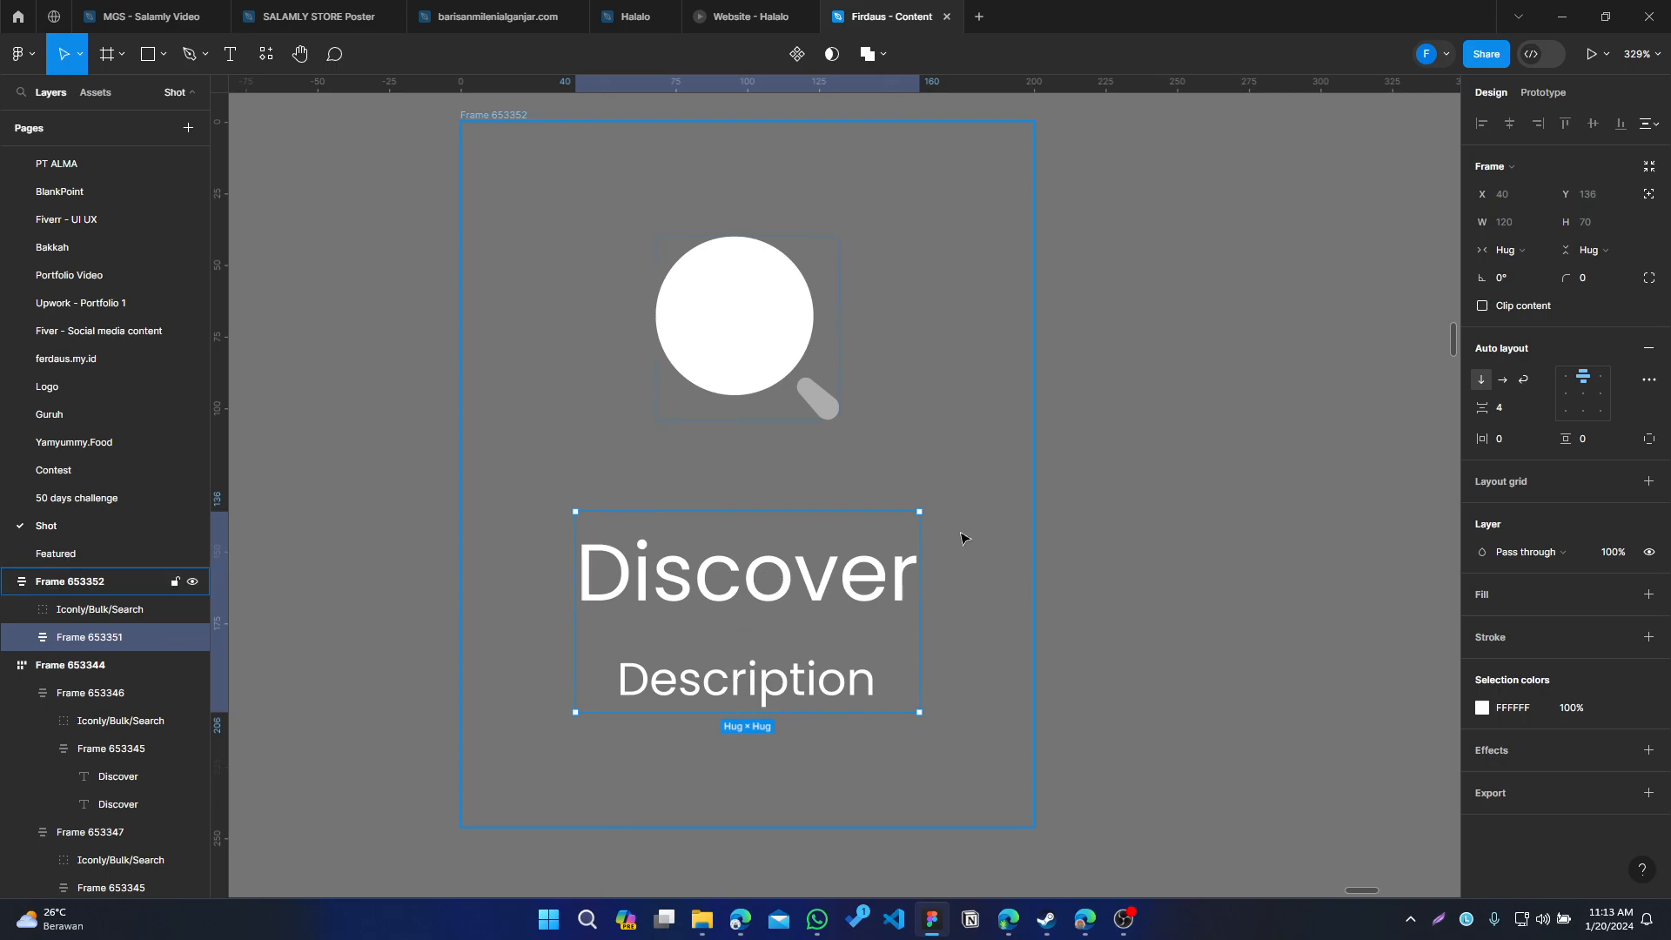
key("alt")
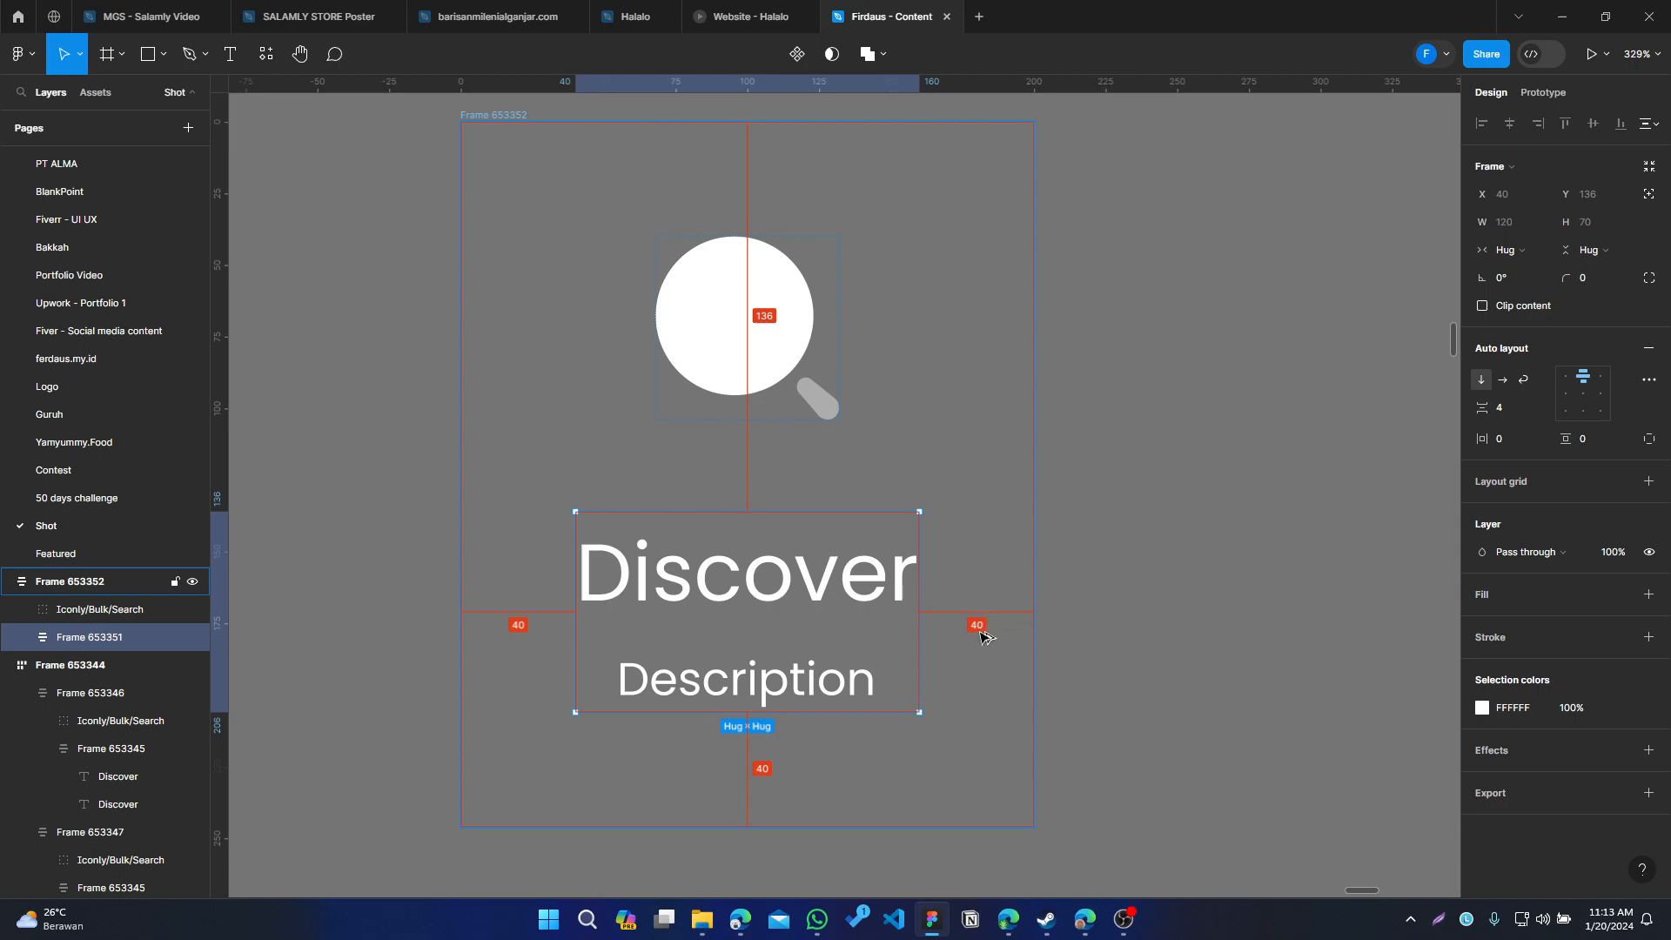
left_click(1145, 454)
scroll(653, 328, "down", 3)
Add a fill to the outer card frame and set it to the blue document colour 00A1E9
left_click(546, 193)
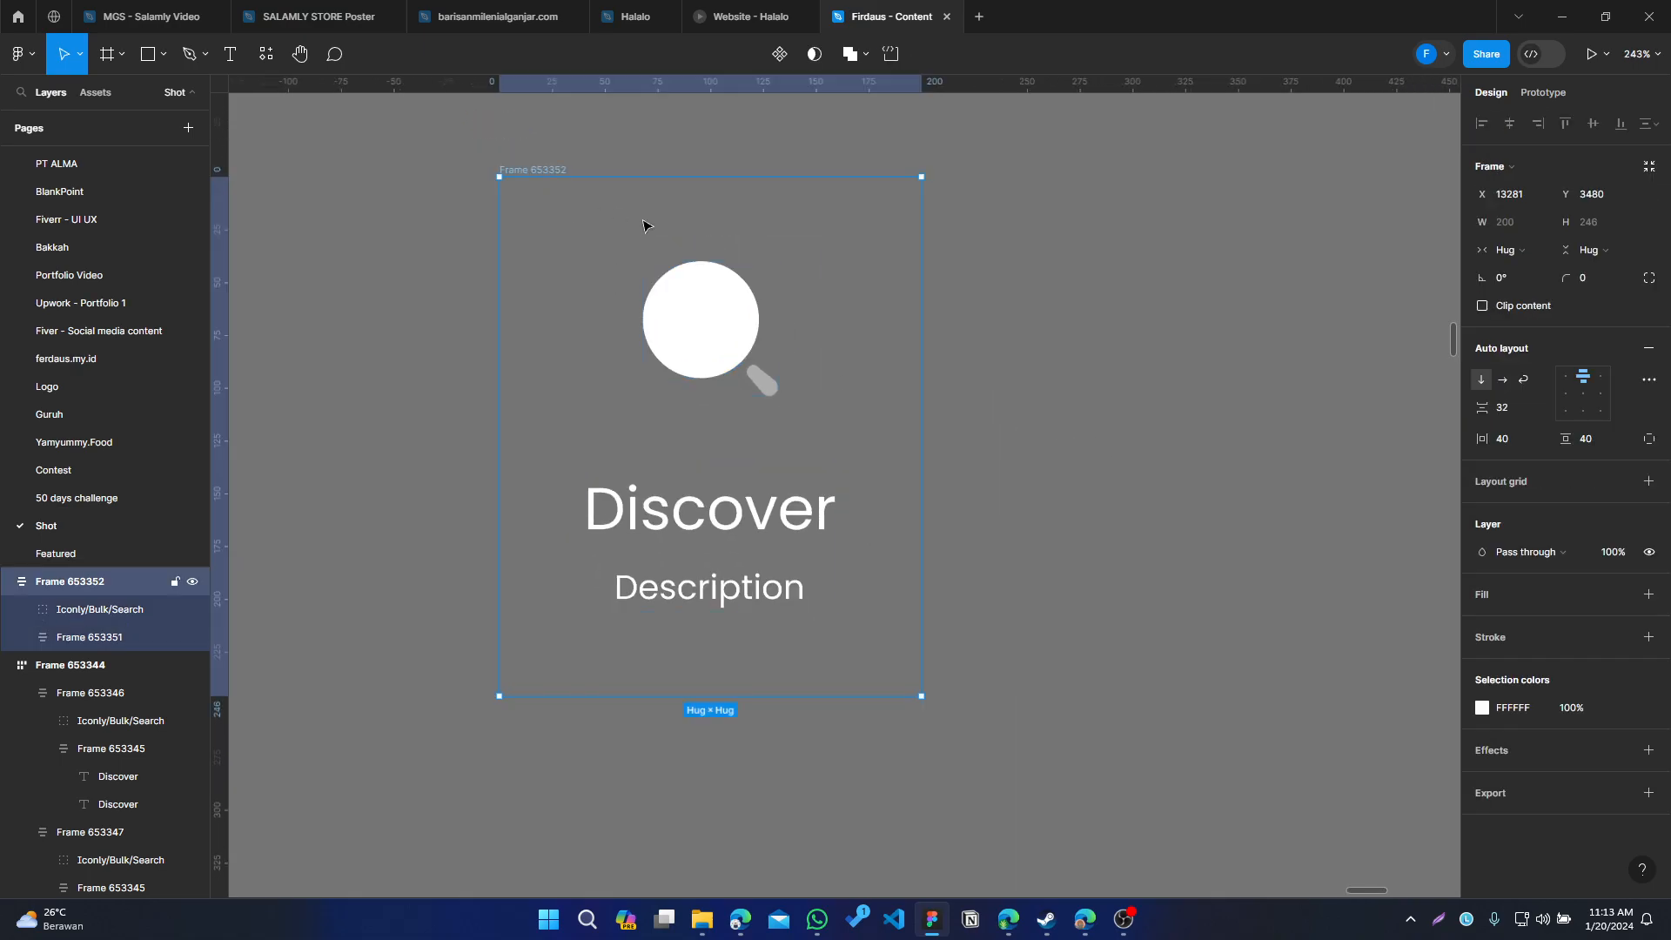
left_click(1649, 594)
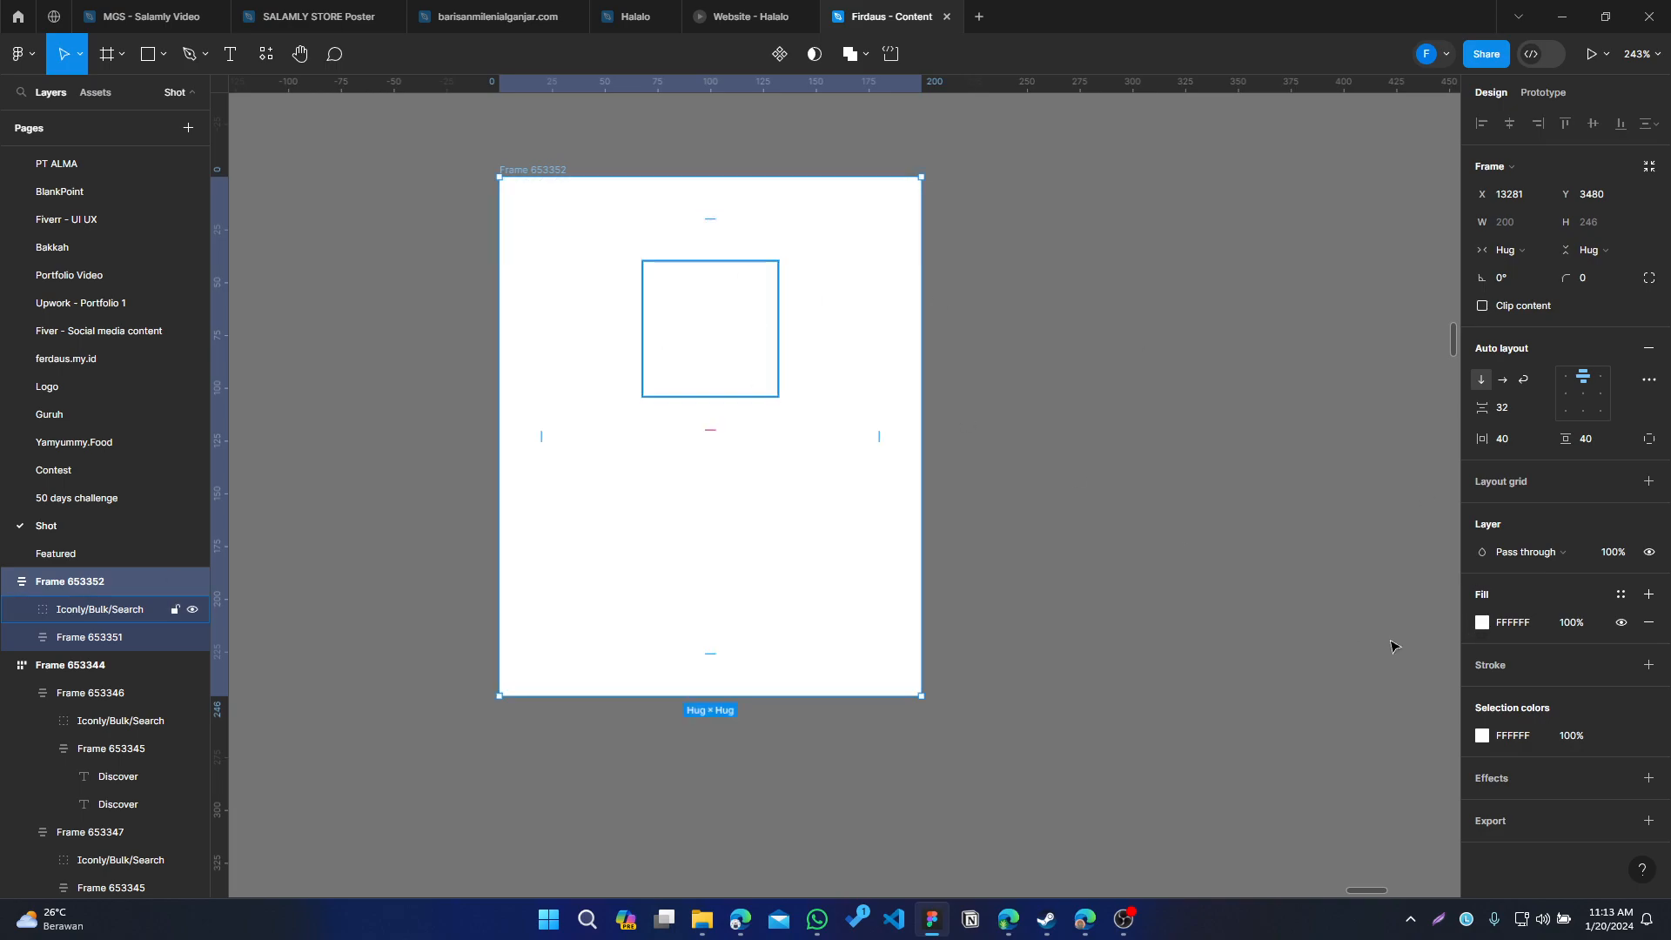
left_click(1483, 623)
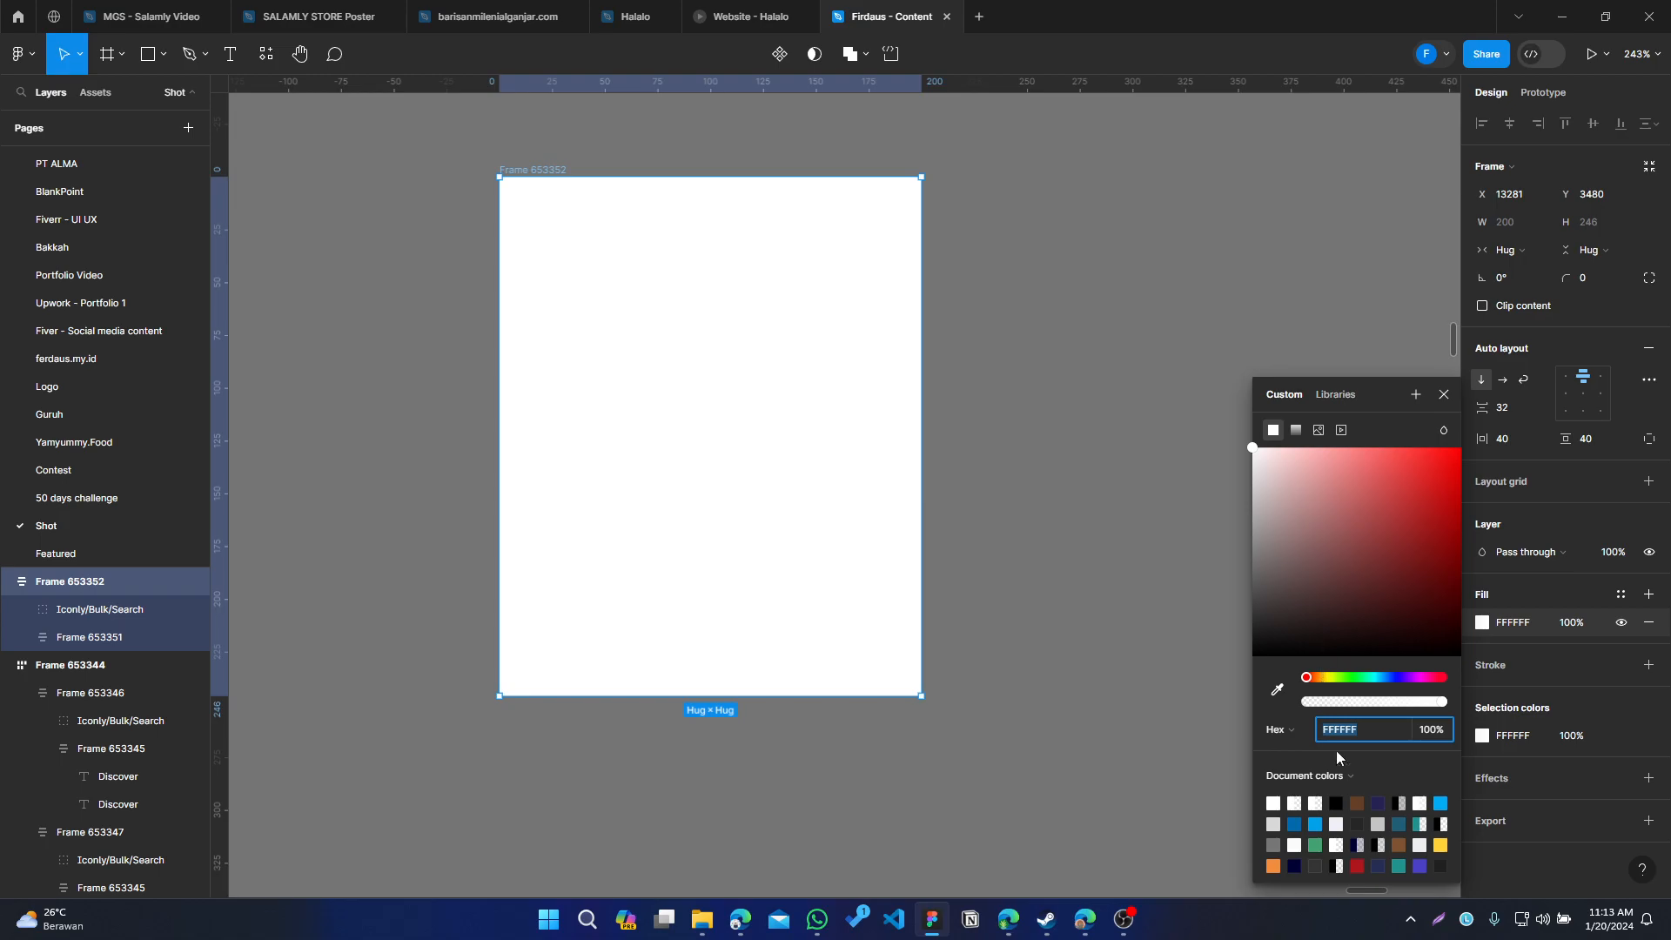
left_click(1315, 823)
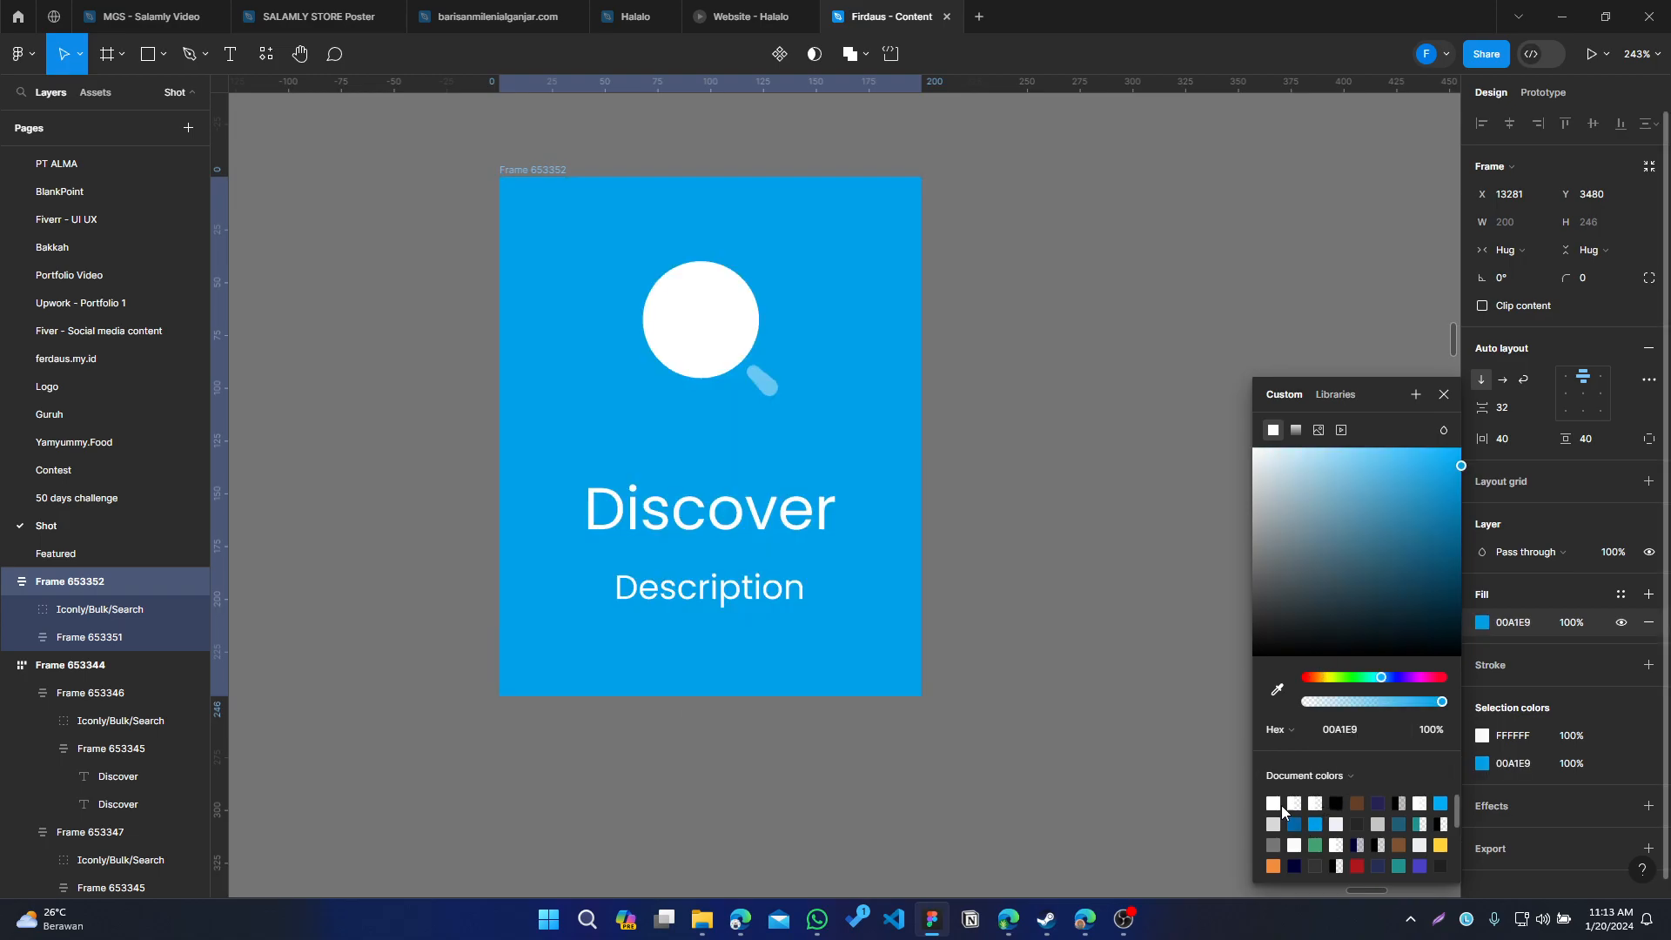
left_click(1062, 440)
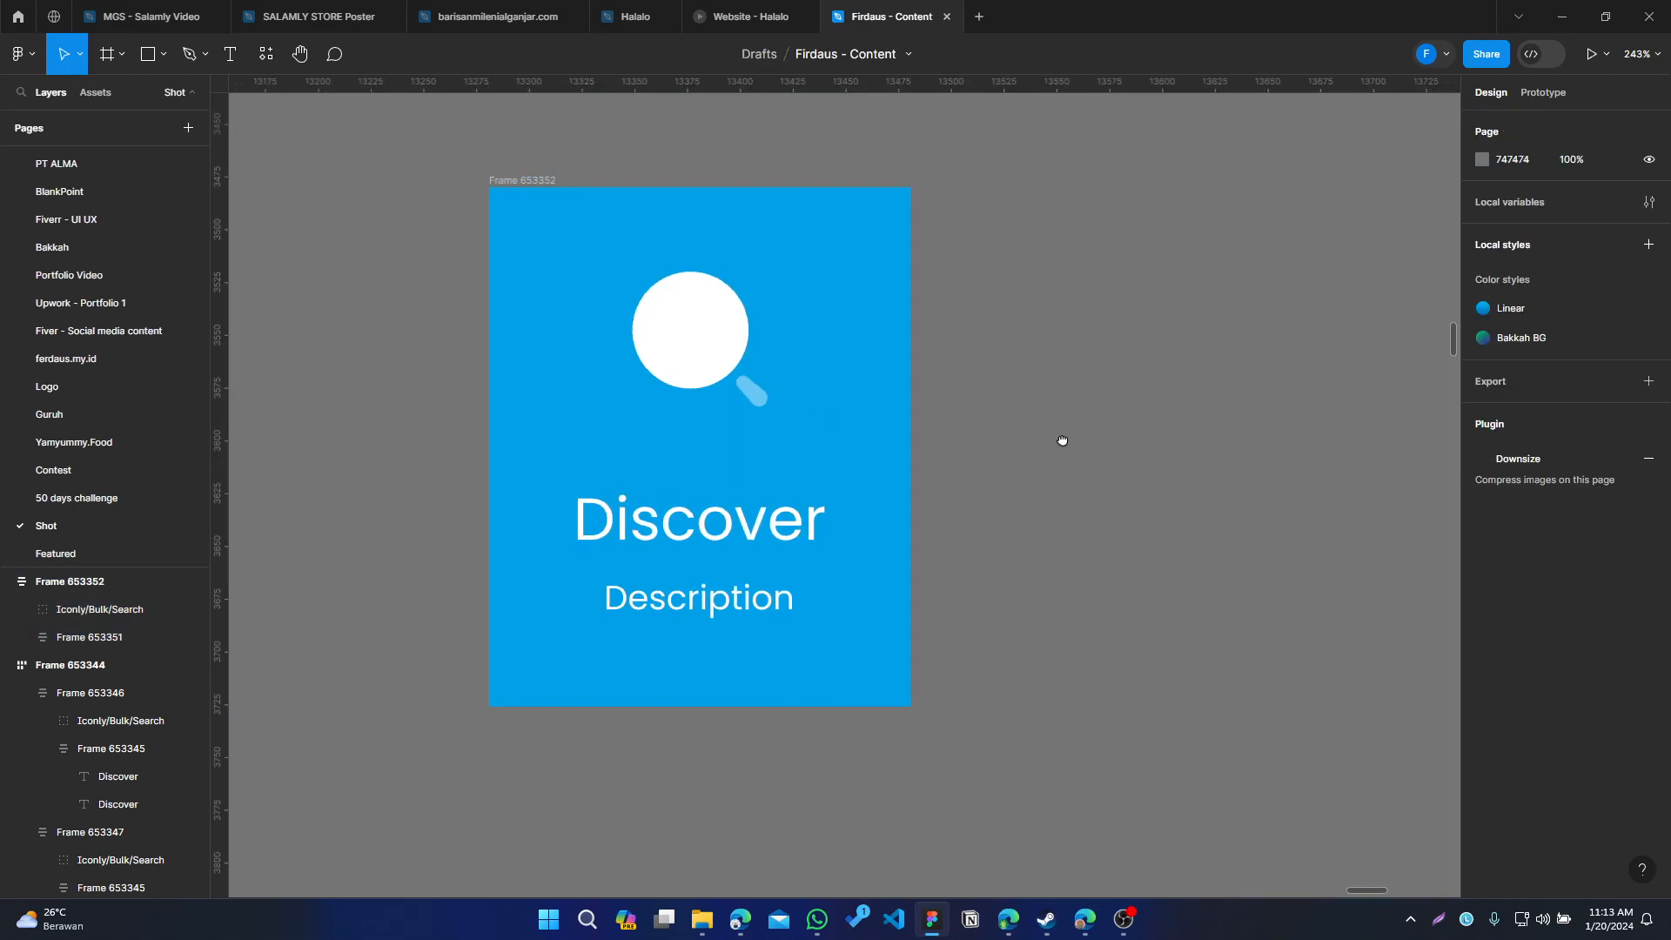
Change the card's fill to a linear gradient from 00A1E9 down to a darker 006896 at full opacity
left_click(838, 270)
left_click(1482, 623)
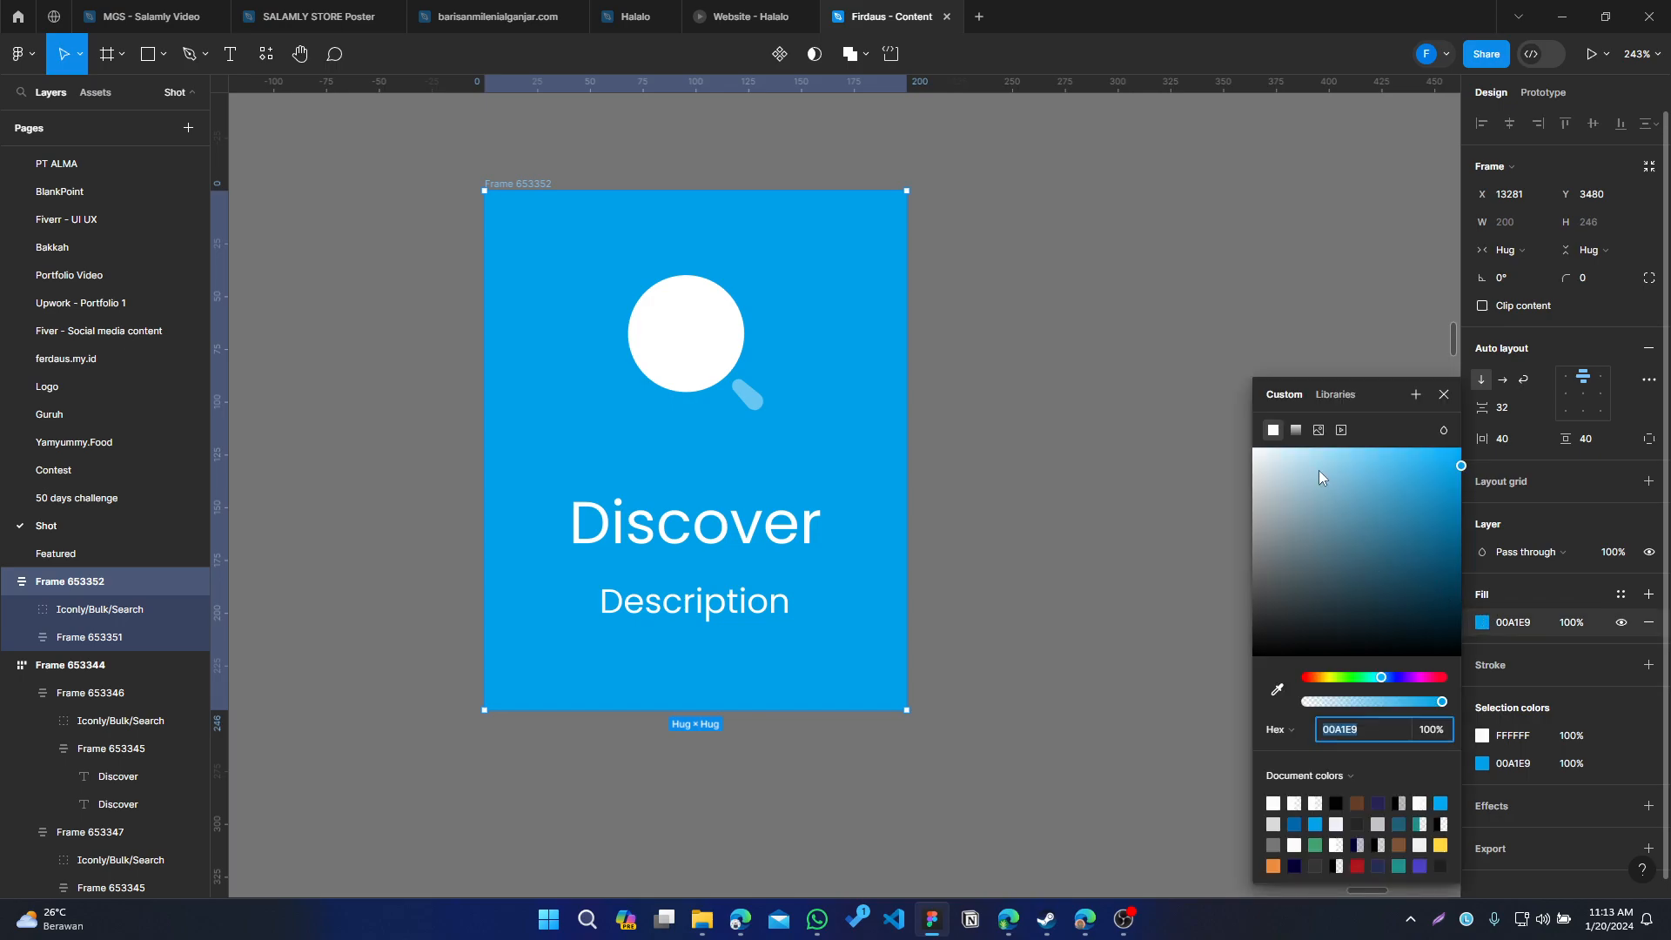
left_click(1295, 432)
left_click(1444, 409)
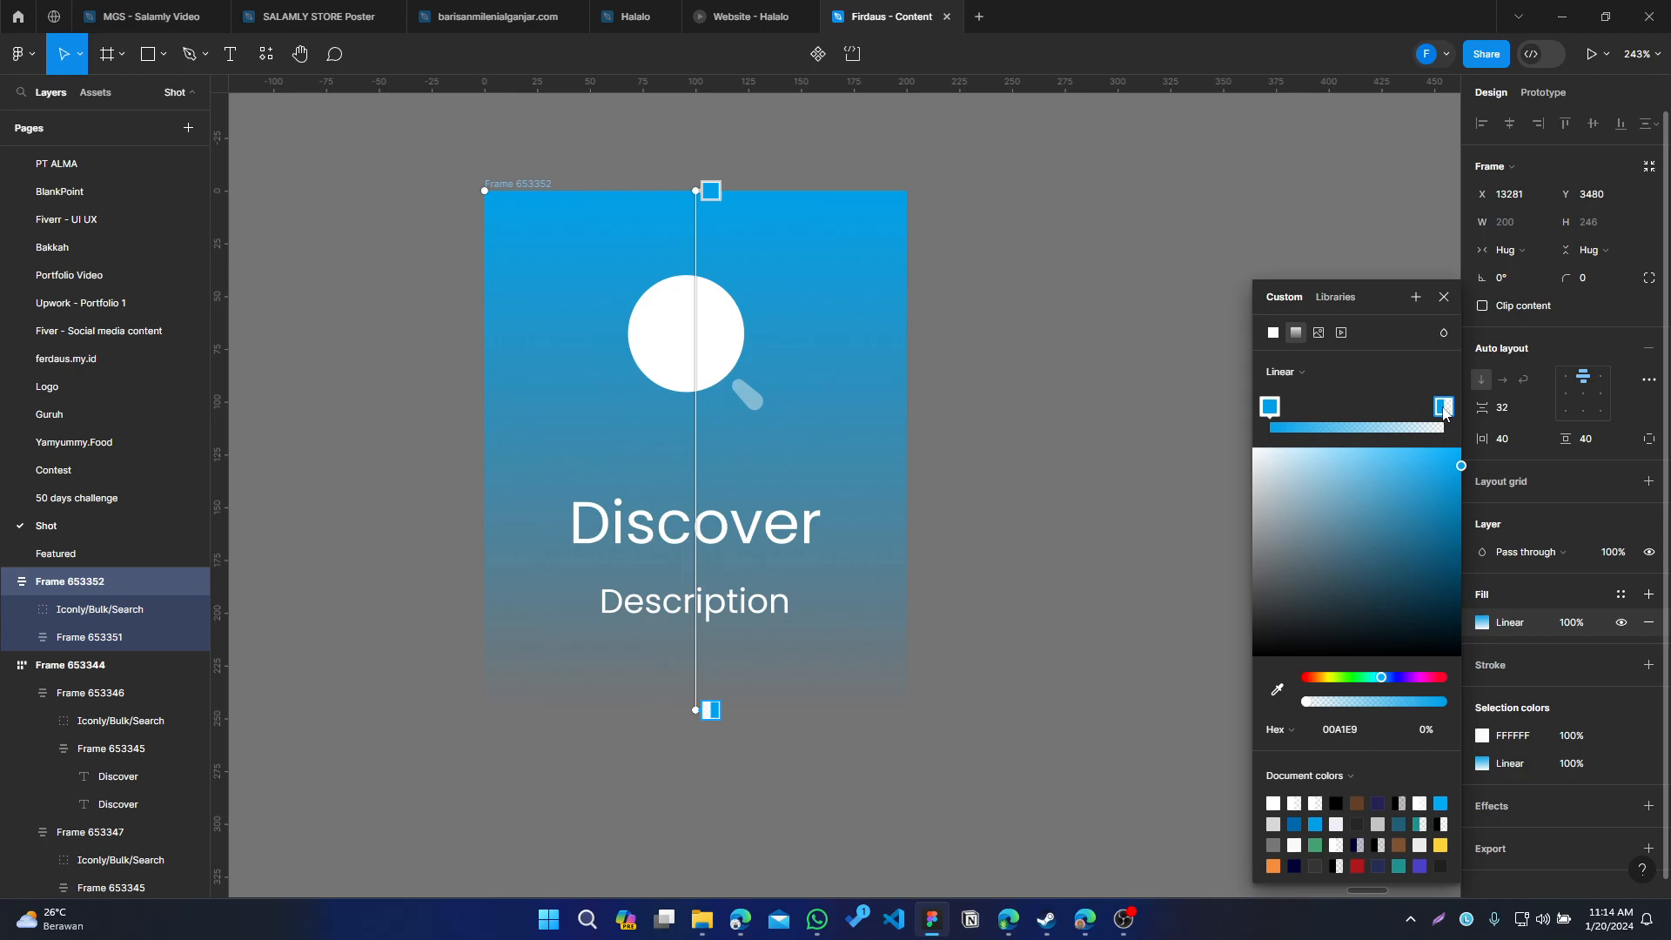
left_click_drag(1309, 705, 1444, 710)
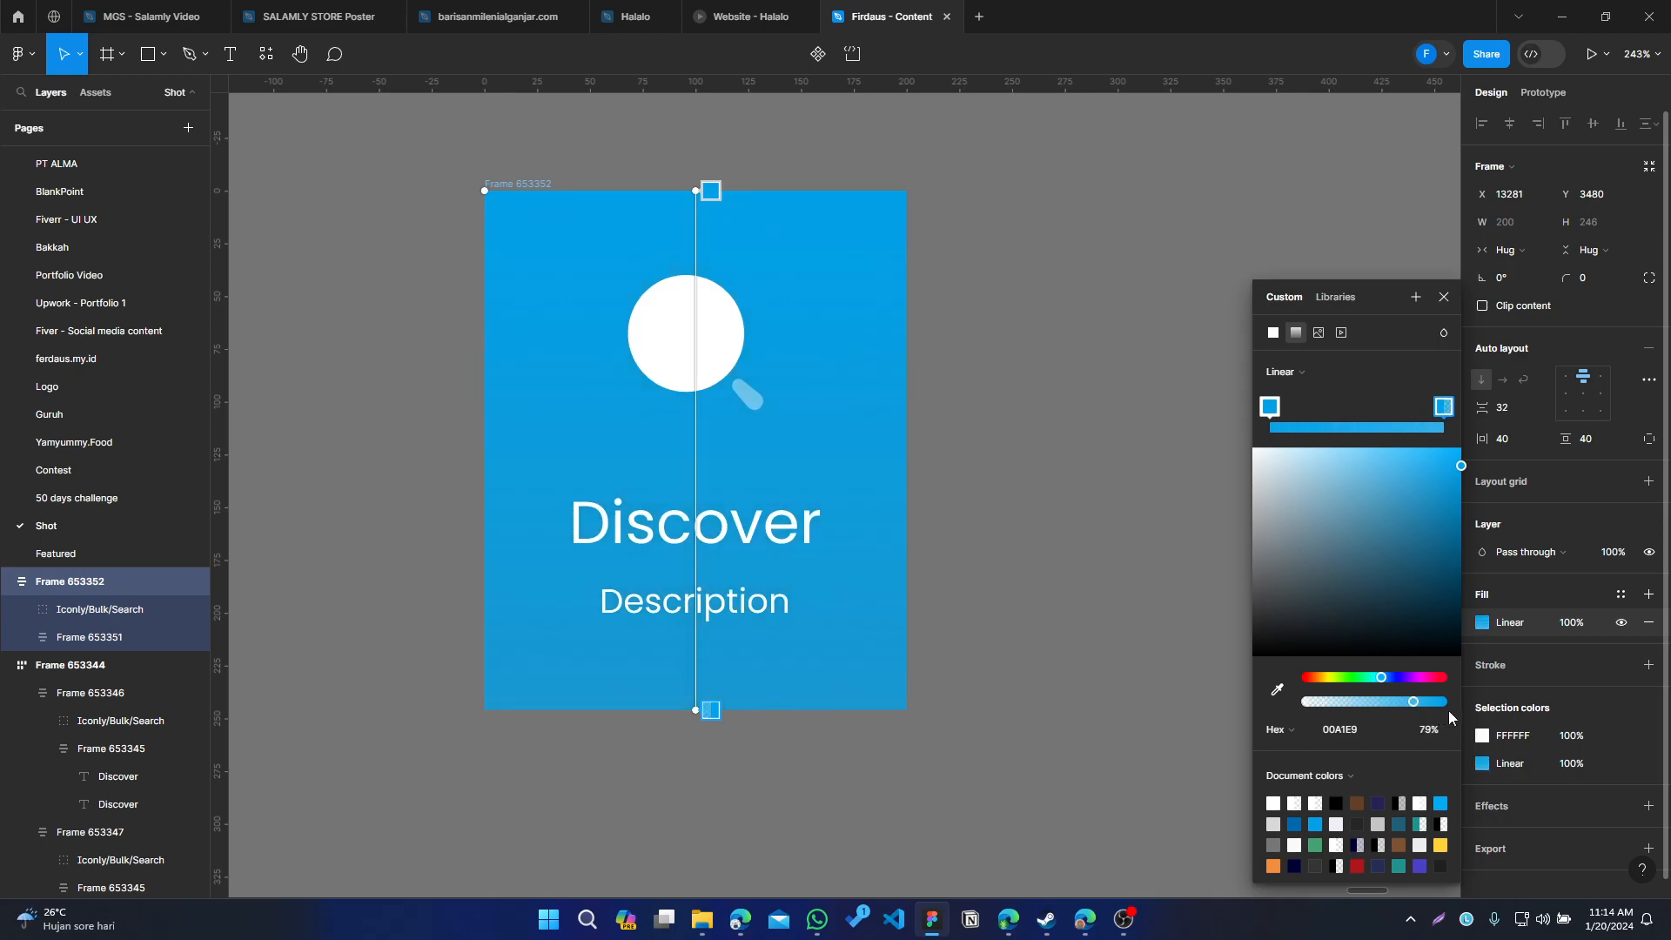
left_click_drag(1448, 468, 1482, 546)
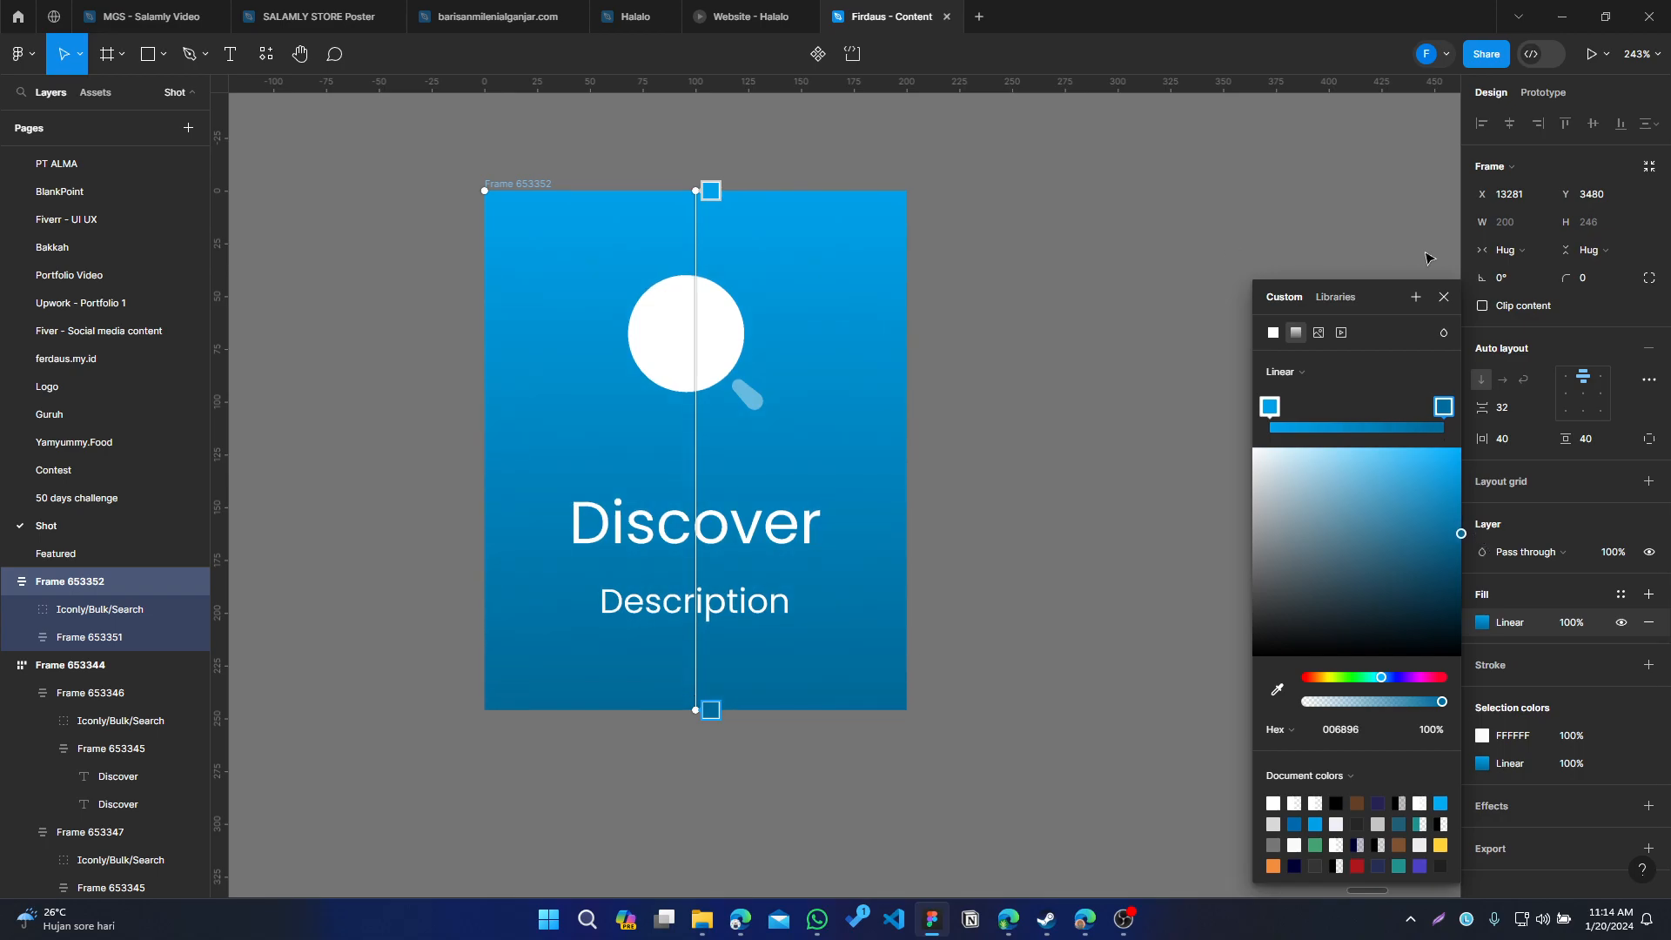
left_click(1449, 297)
Set the card frame's corner radius to 25
left_click(324, 113)
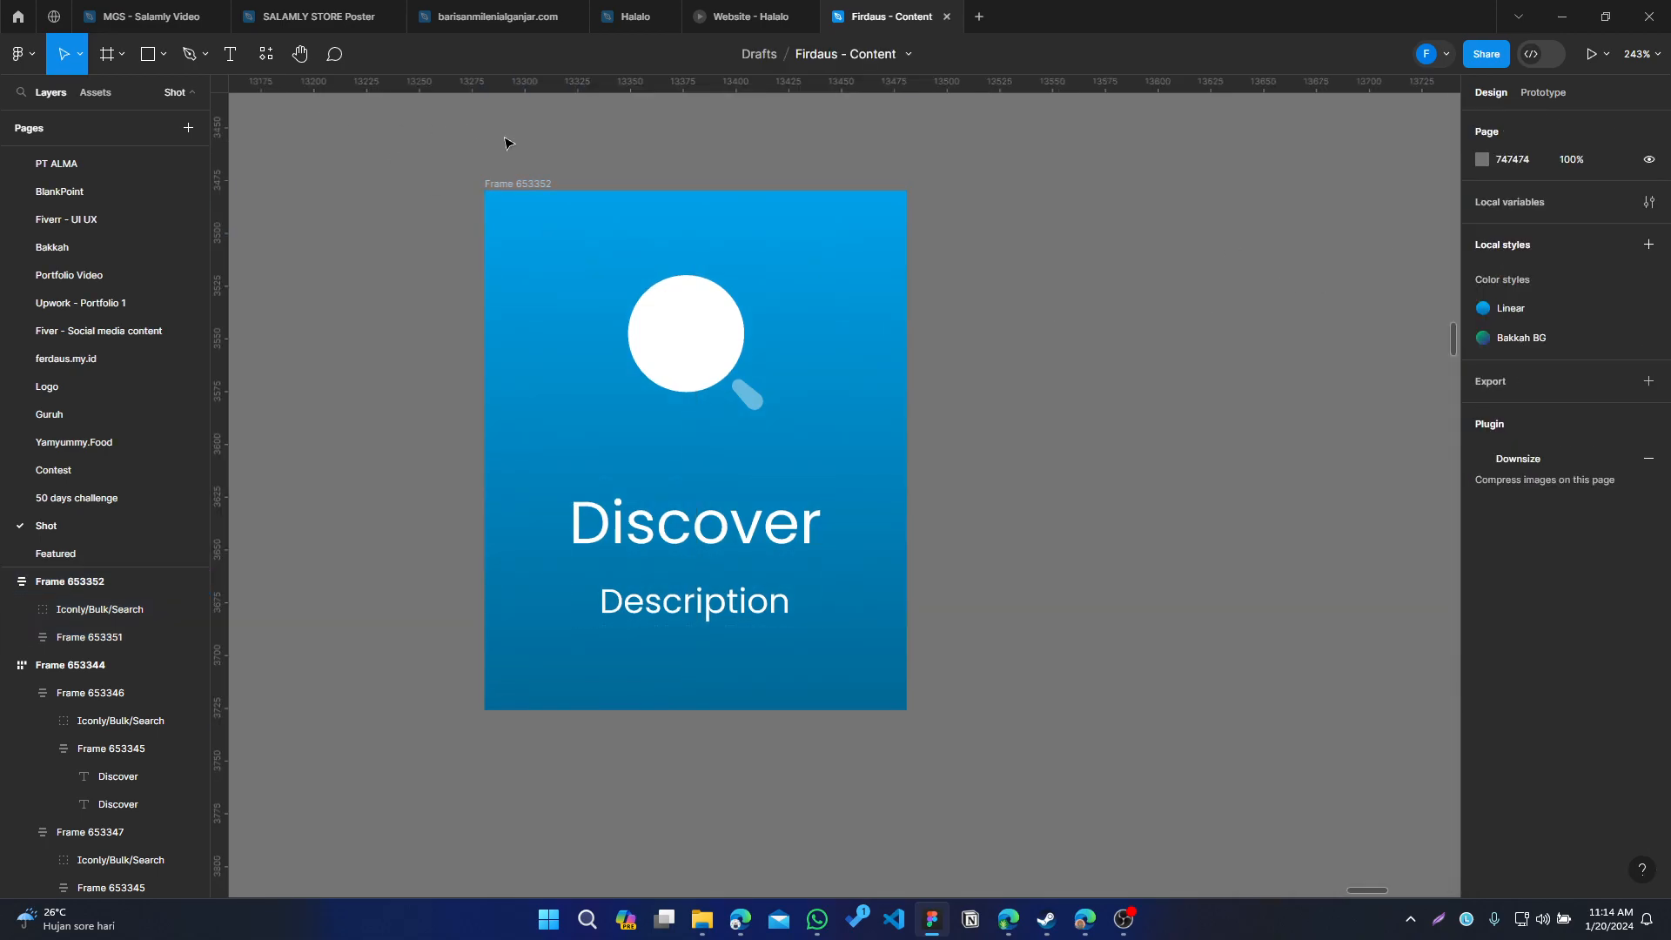
left_click(515, 183)
left_click(1595, 278)
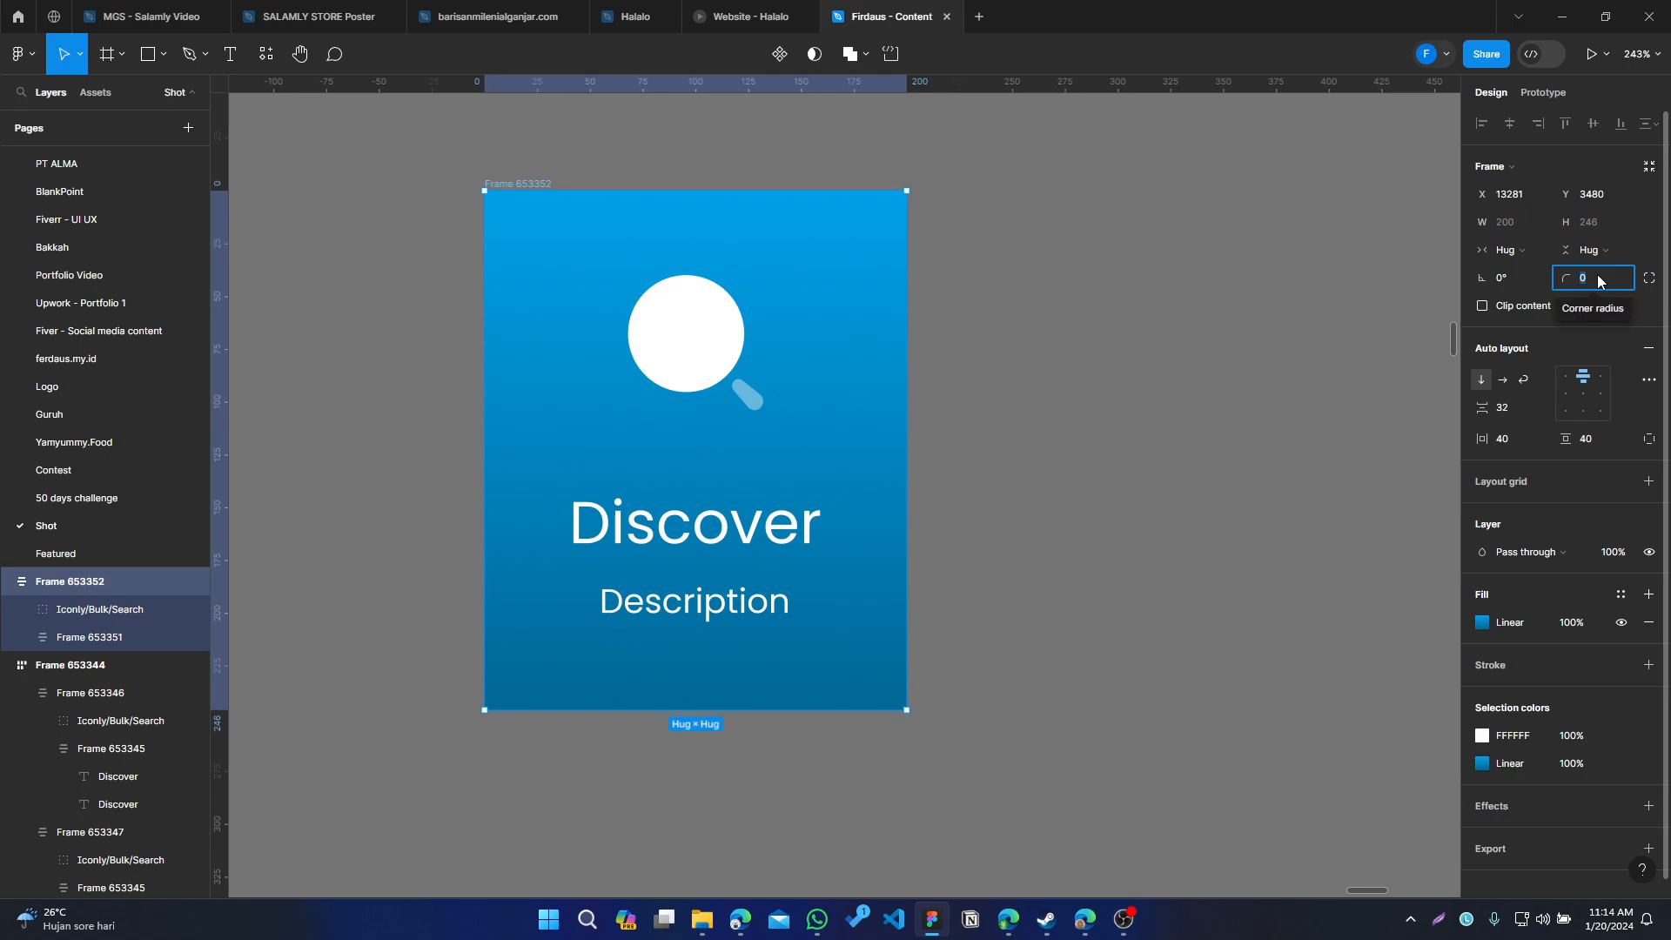
type("24")
key("Return")
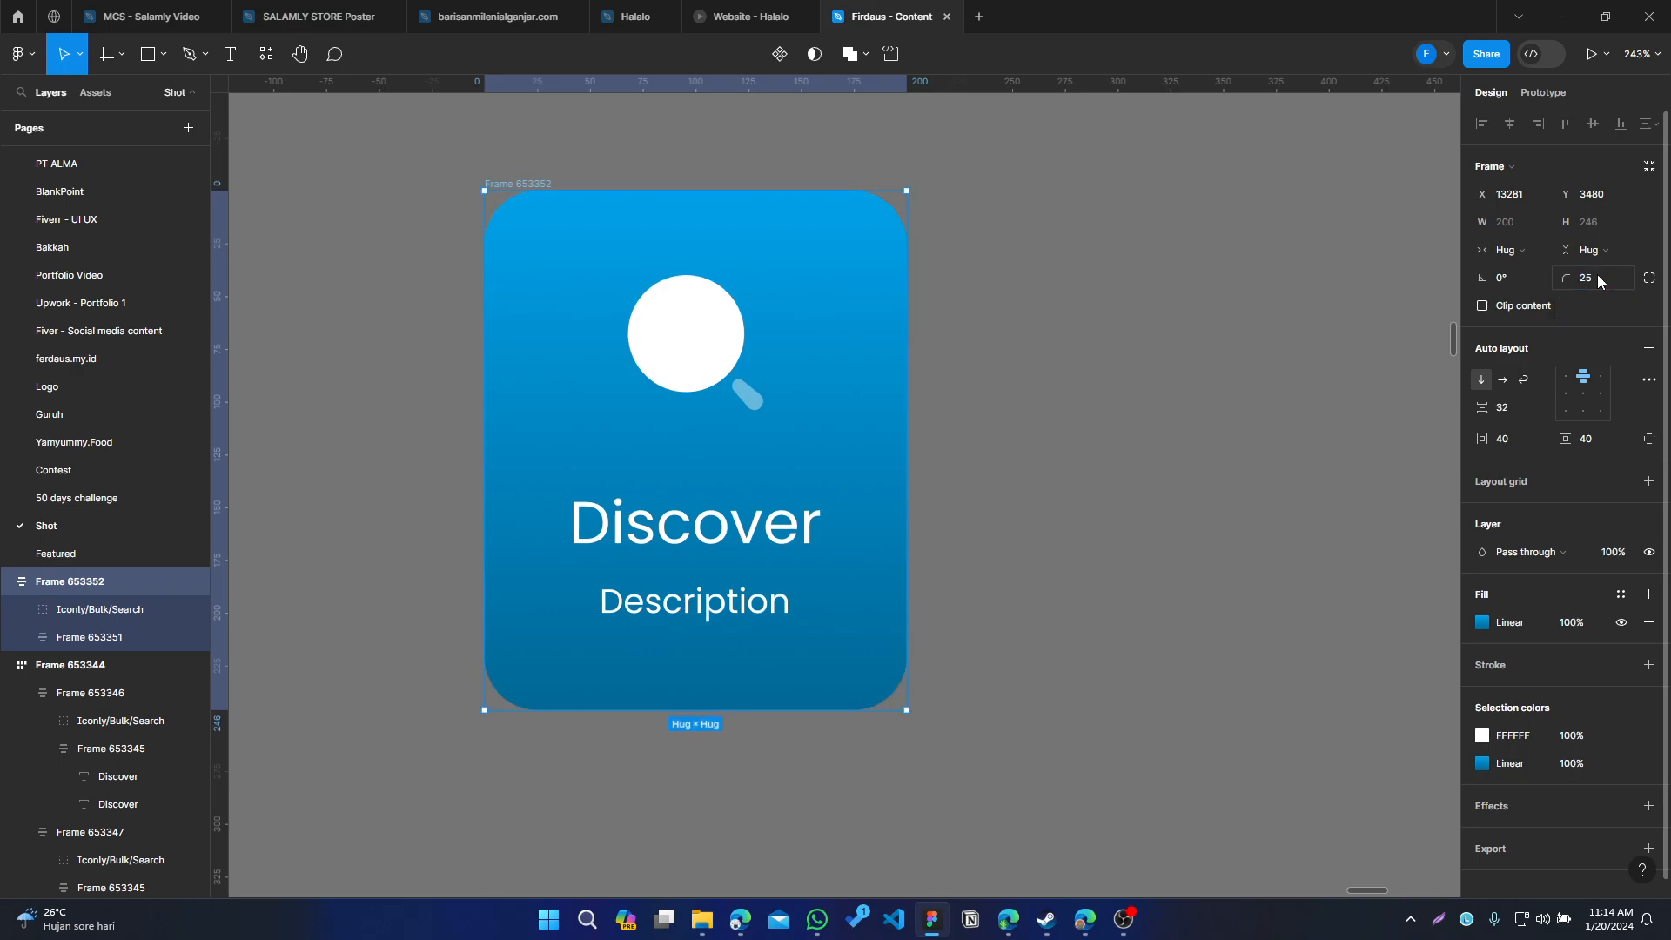
Duplicate the card three times to make a row of four cards spaced 40 apart
left_click(998, 383)
scroll(988, 418, "down", 6)
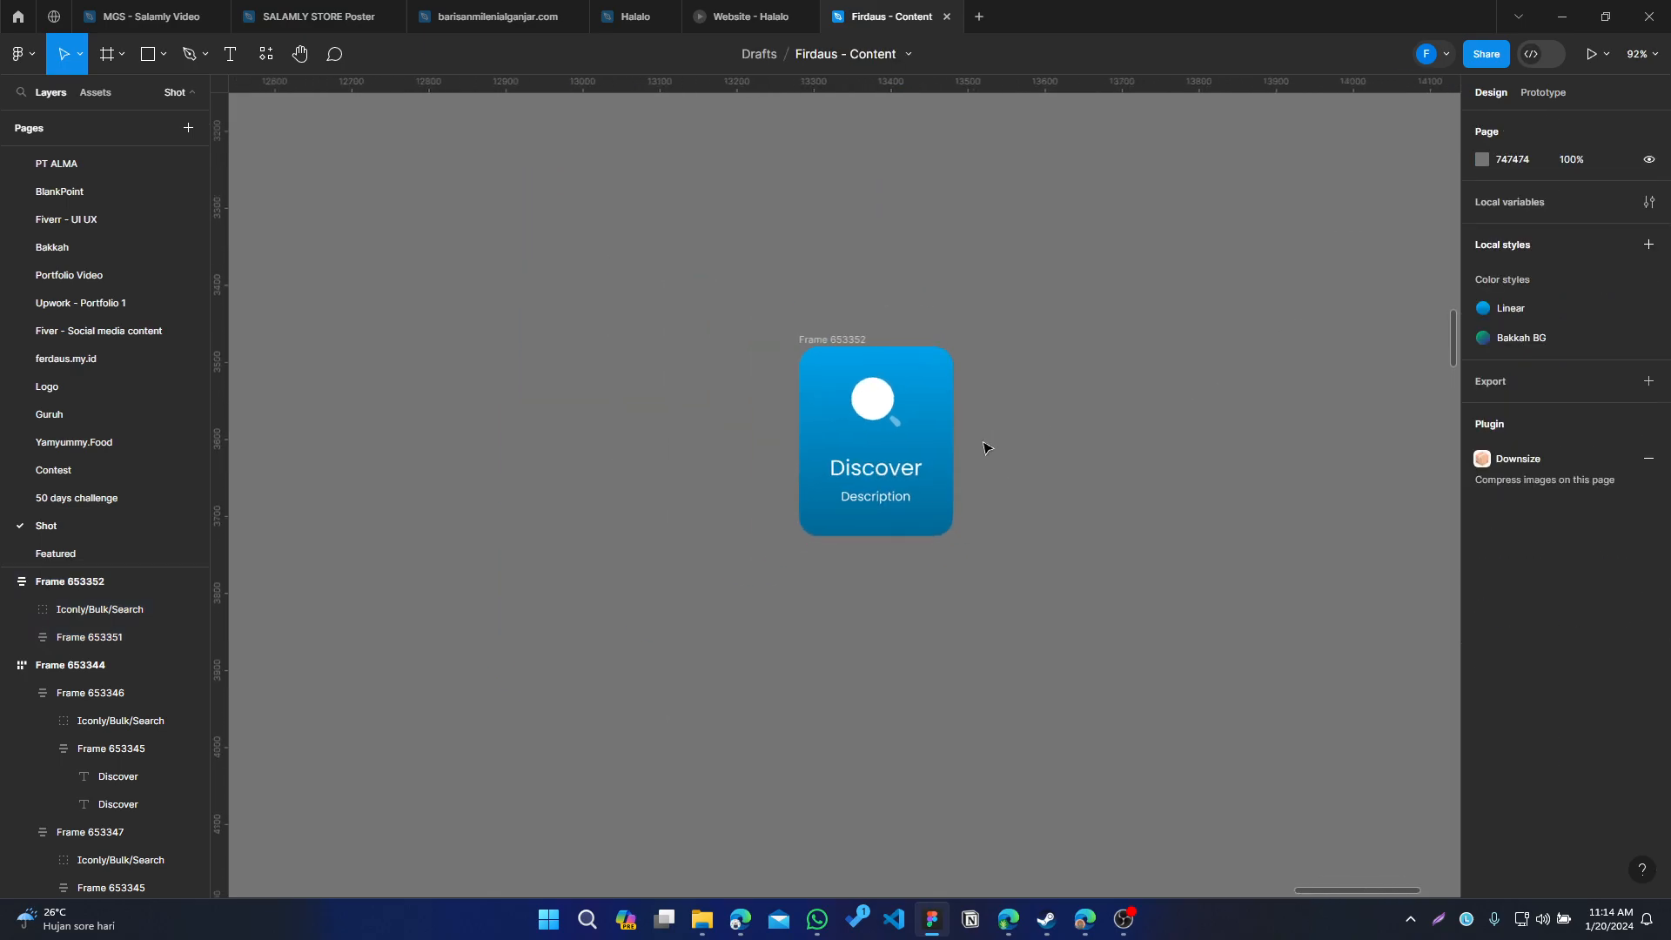
scroll(679, 426, "up", 3)
scroll(479, 435, "up", 3)
left_click_drag(1179, 585, 805, 503)
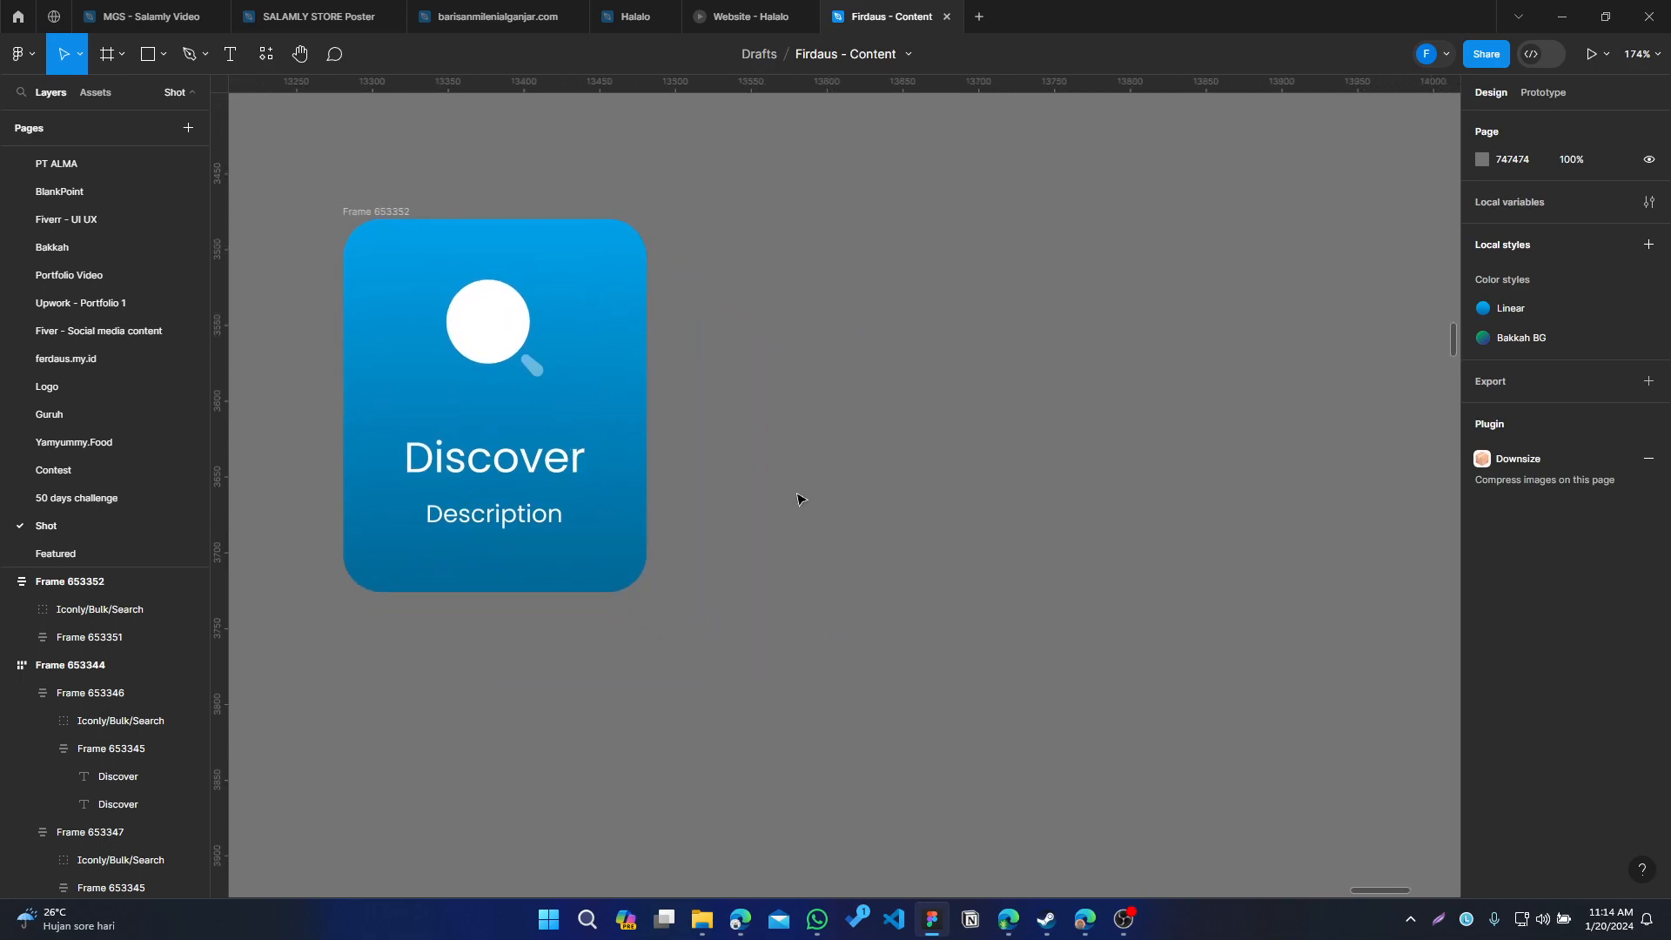
scroll(470, 384, "left", 3)
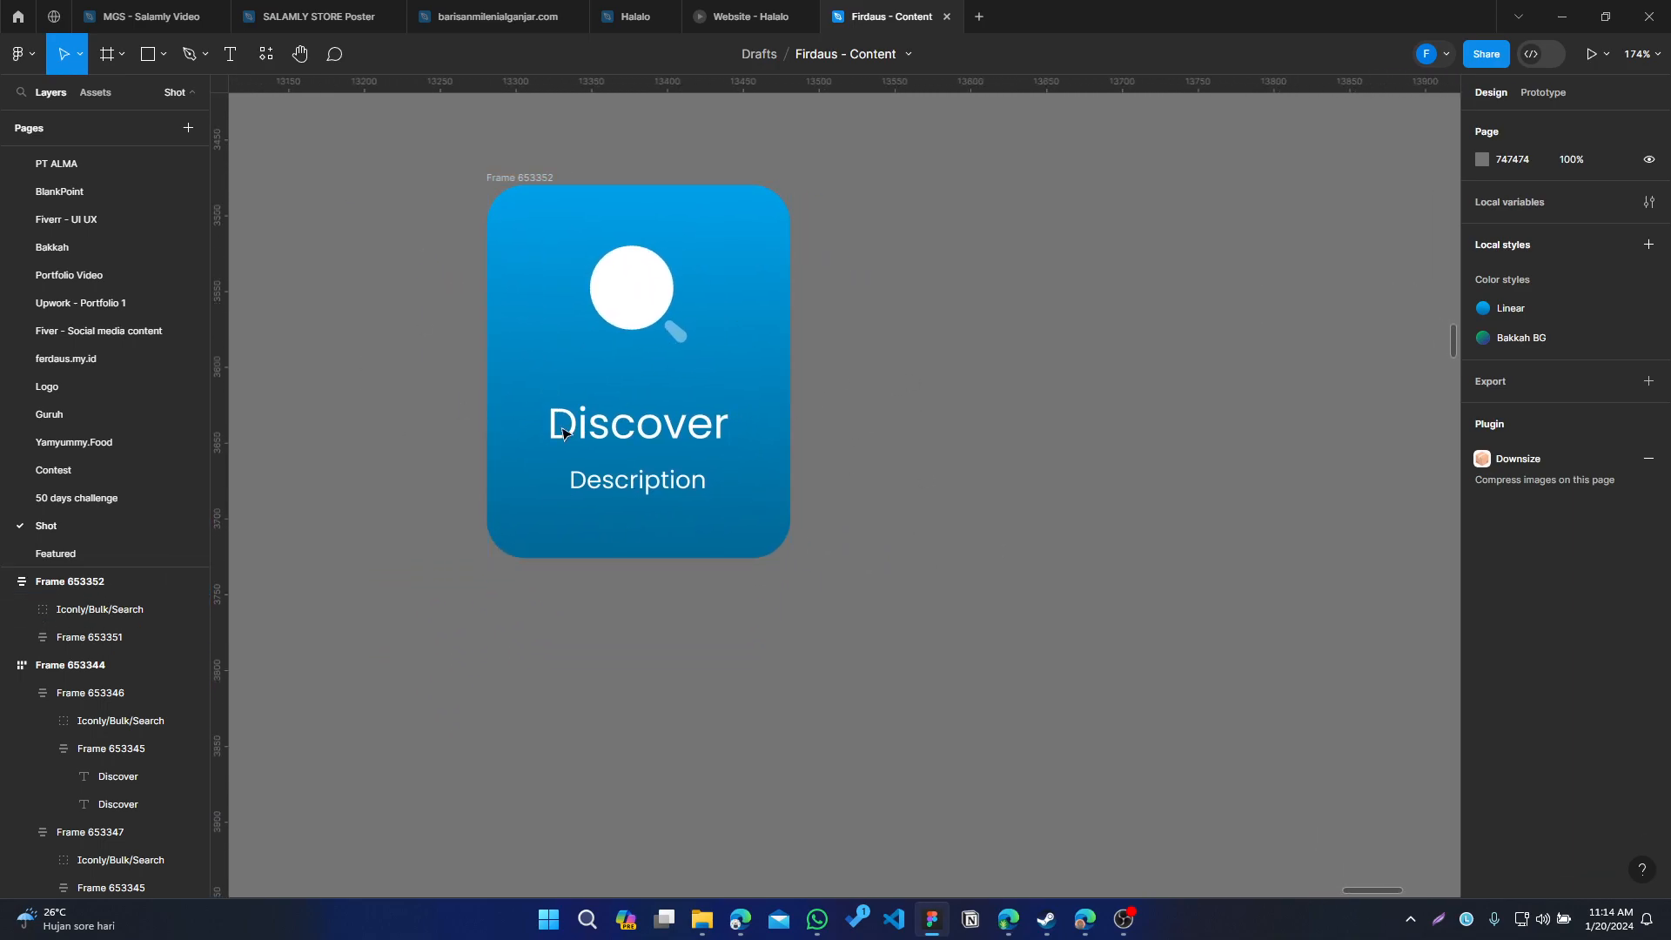
left_click(523, 223)
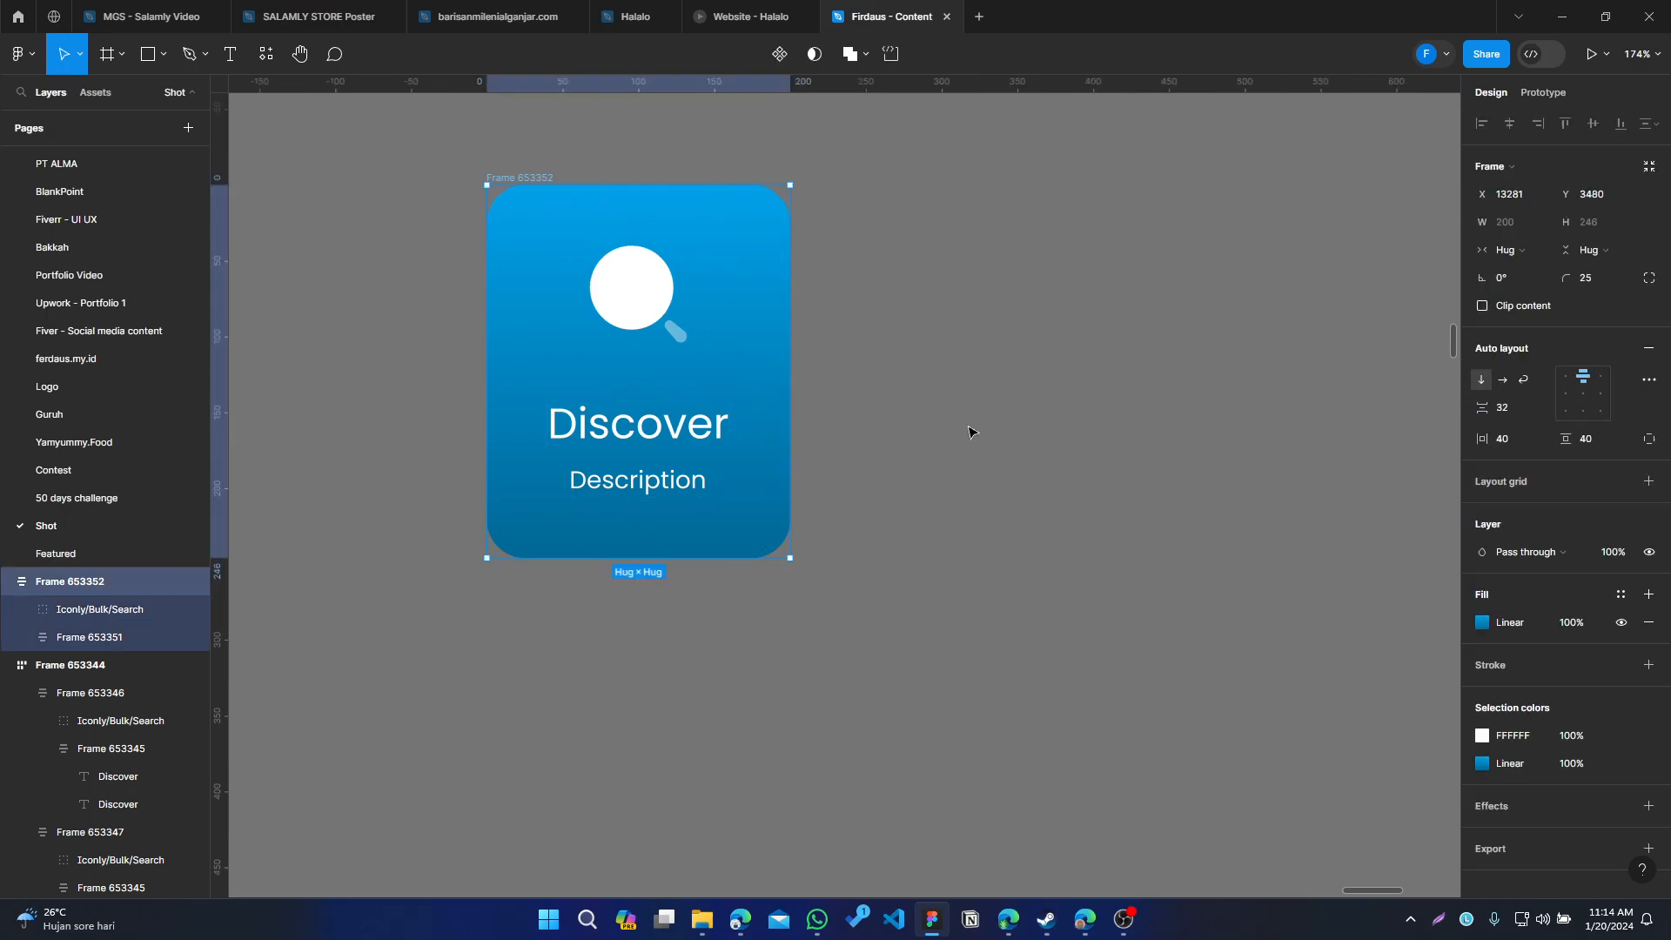
left_click(896, 545)
left_click_drag(896, 545, 985, 618)
left_click(609, 267)
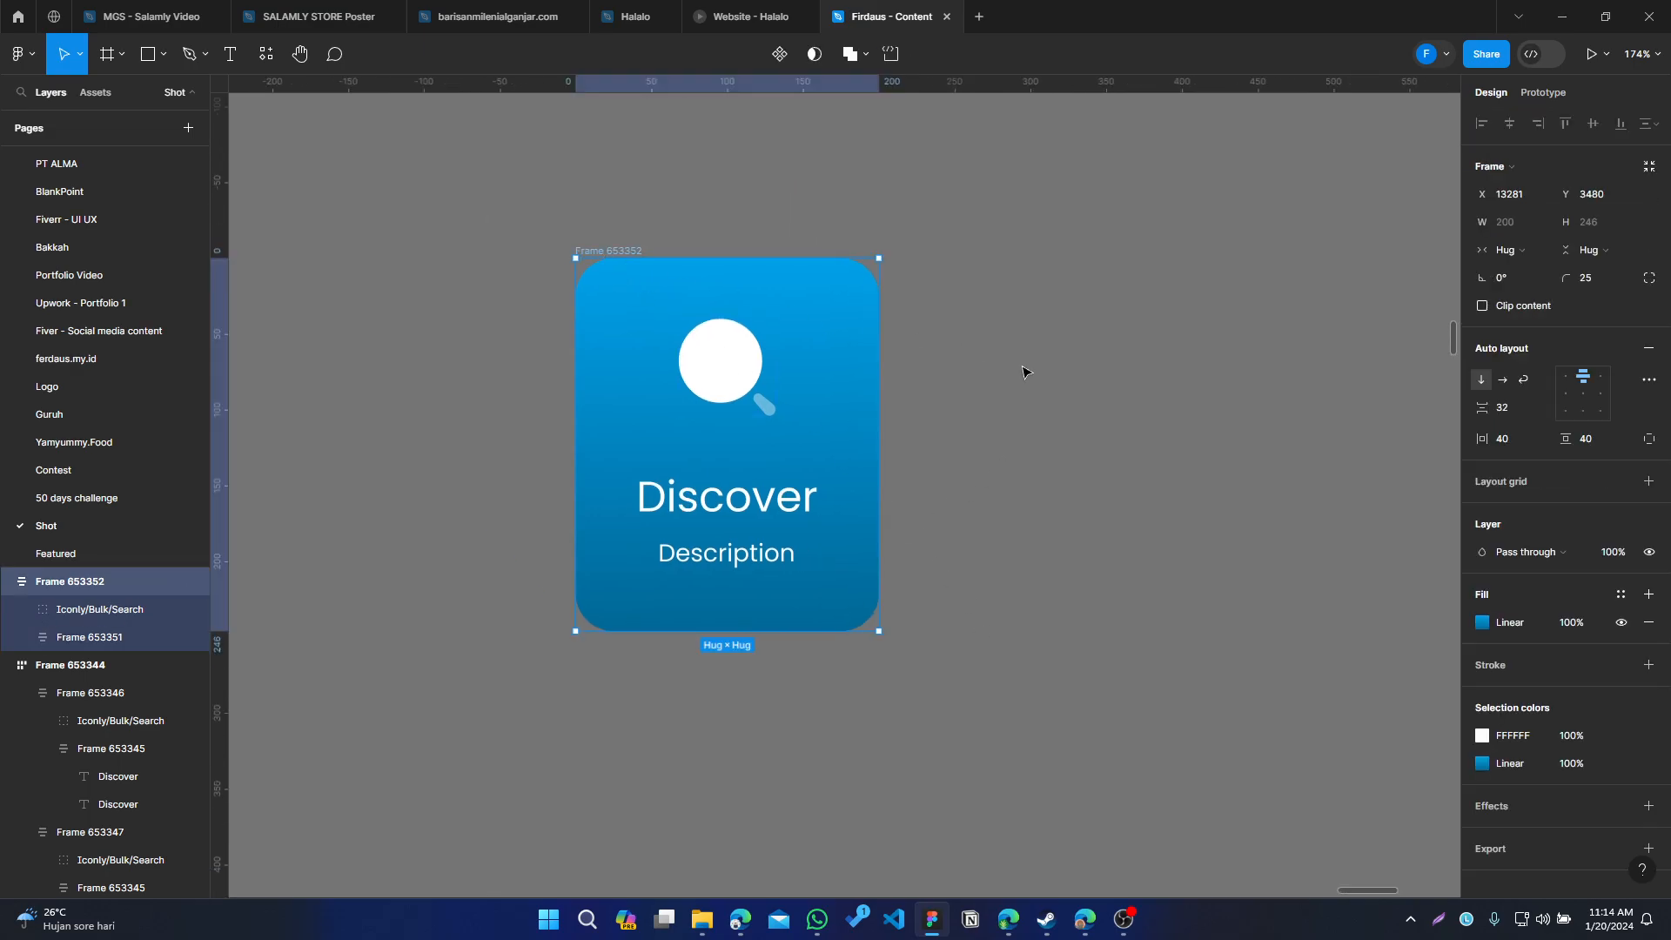
key("ctrl+d")
left_click_drag(1129, 466, 873, 512)
key("ctrl+d")
key("ctrl+d")
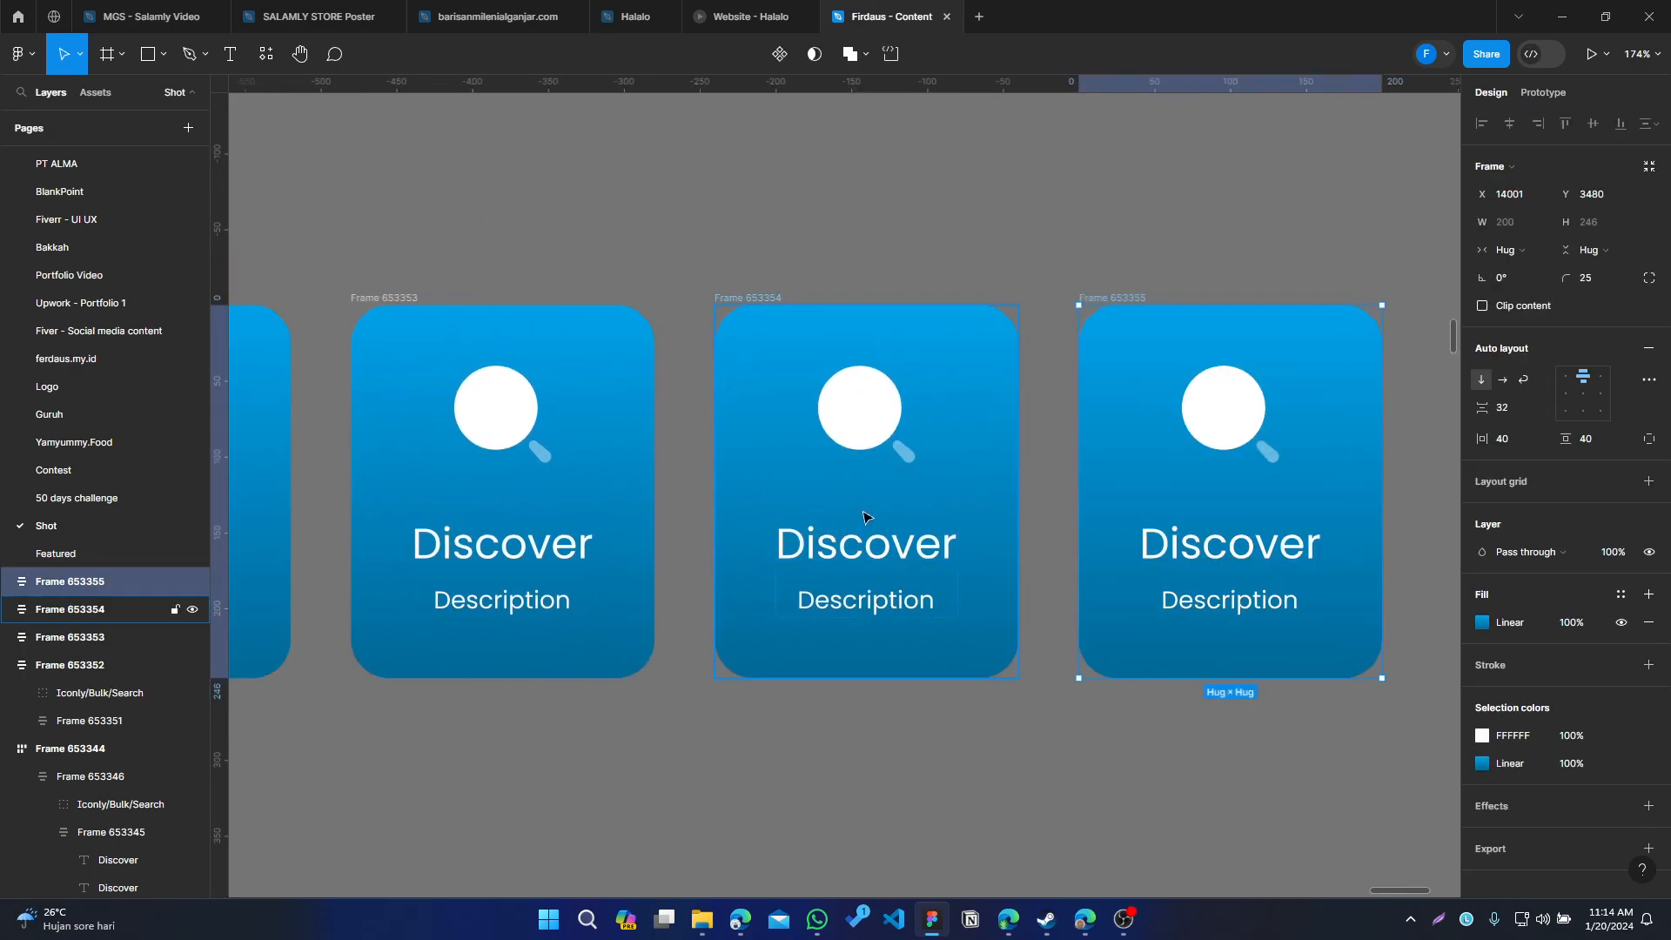
Select all four cards and wrap them in a horizontal auto layout frame with 40 spacing
scroll(863, 524, "down", 2)
scroll(862, 547, "down", 3)
scroll(862, 546, "left", 2)
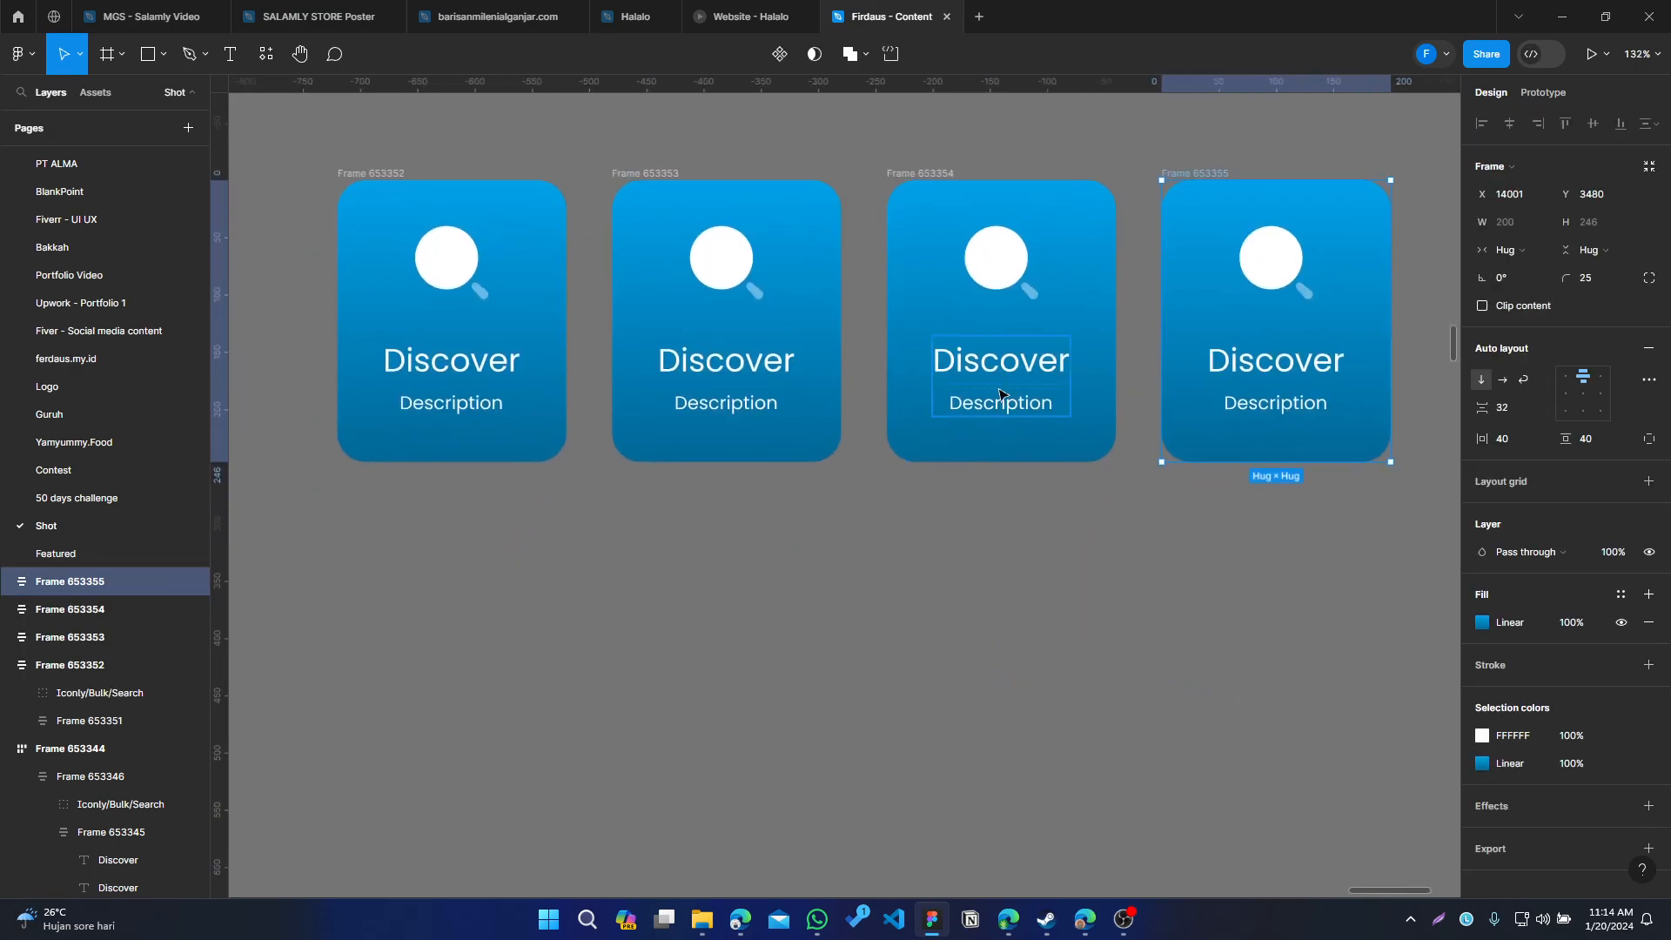
left_click(921, 182)
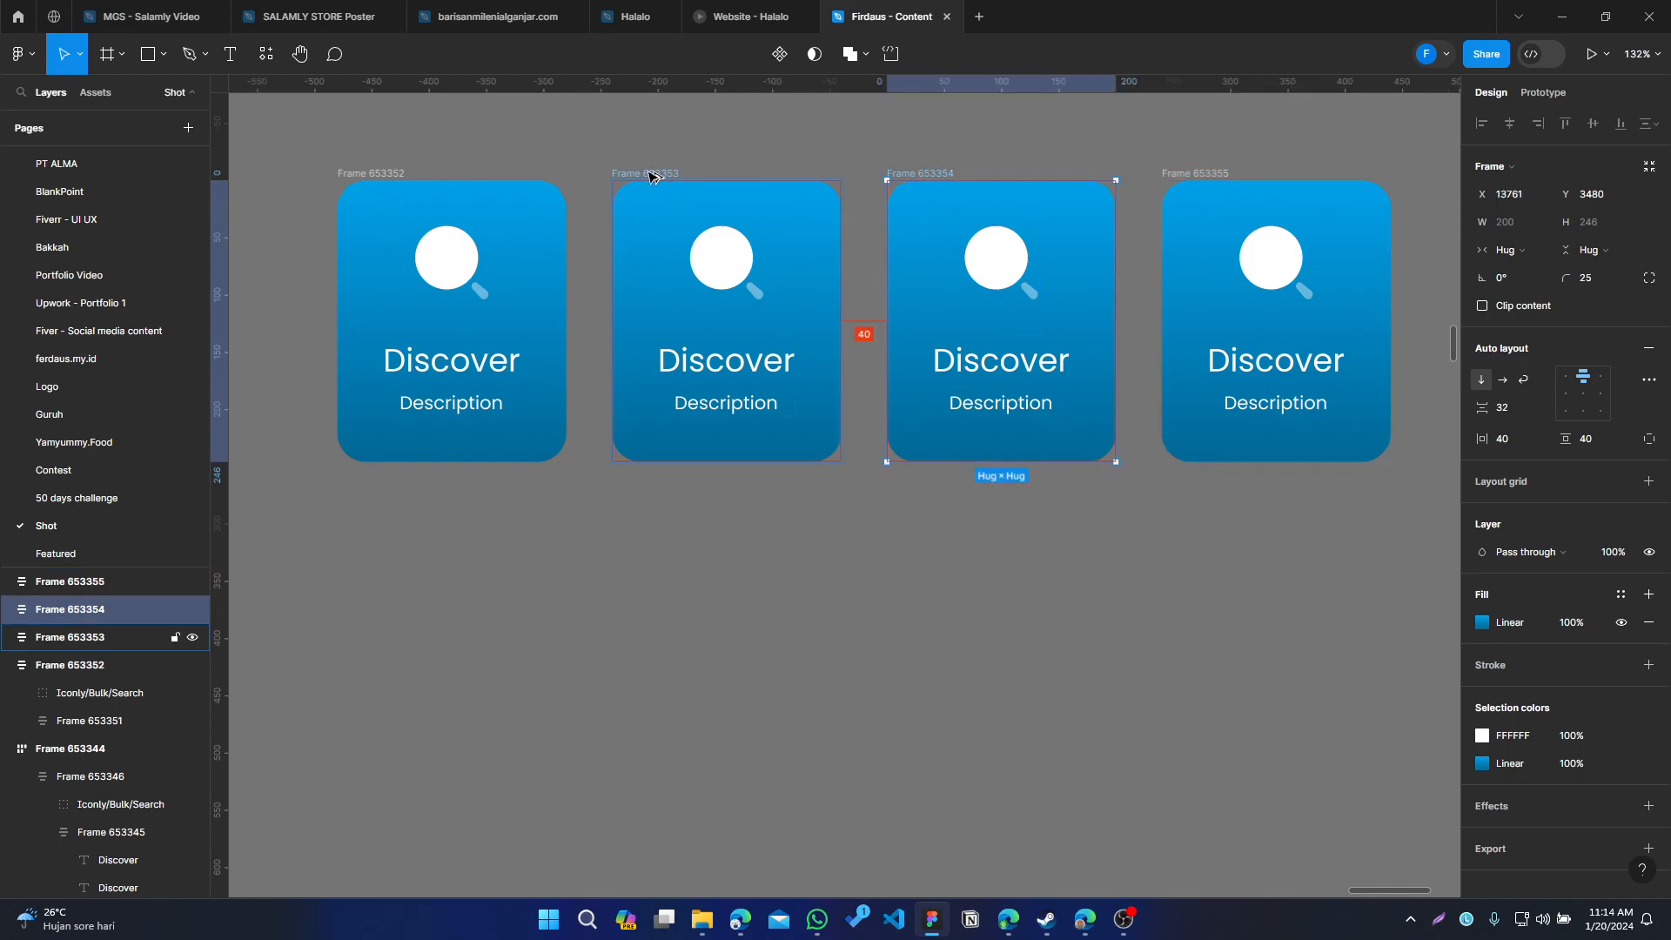
left_click_drag(294, 133, 690, 317)
left_click_drag(1249, 473, 1278, 576)
left_click_drag(953, 631, 1132, 692)
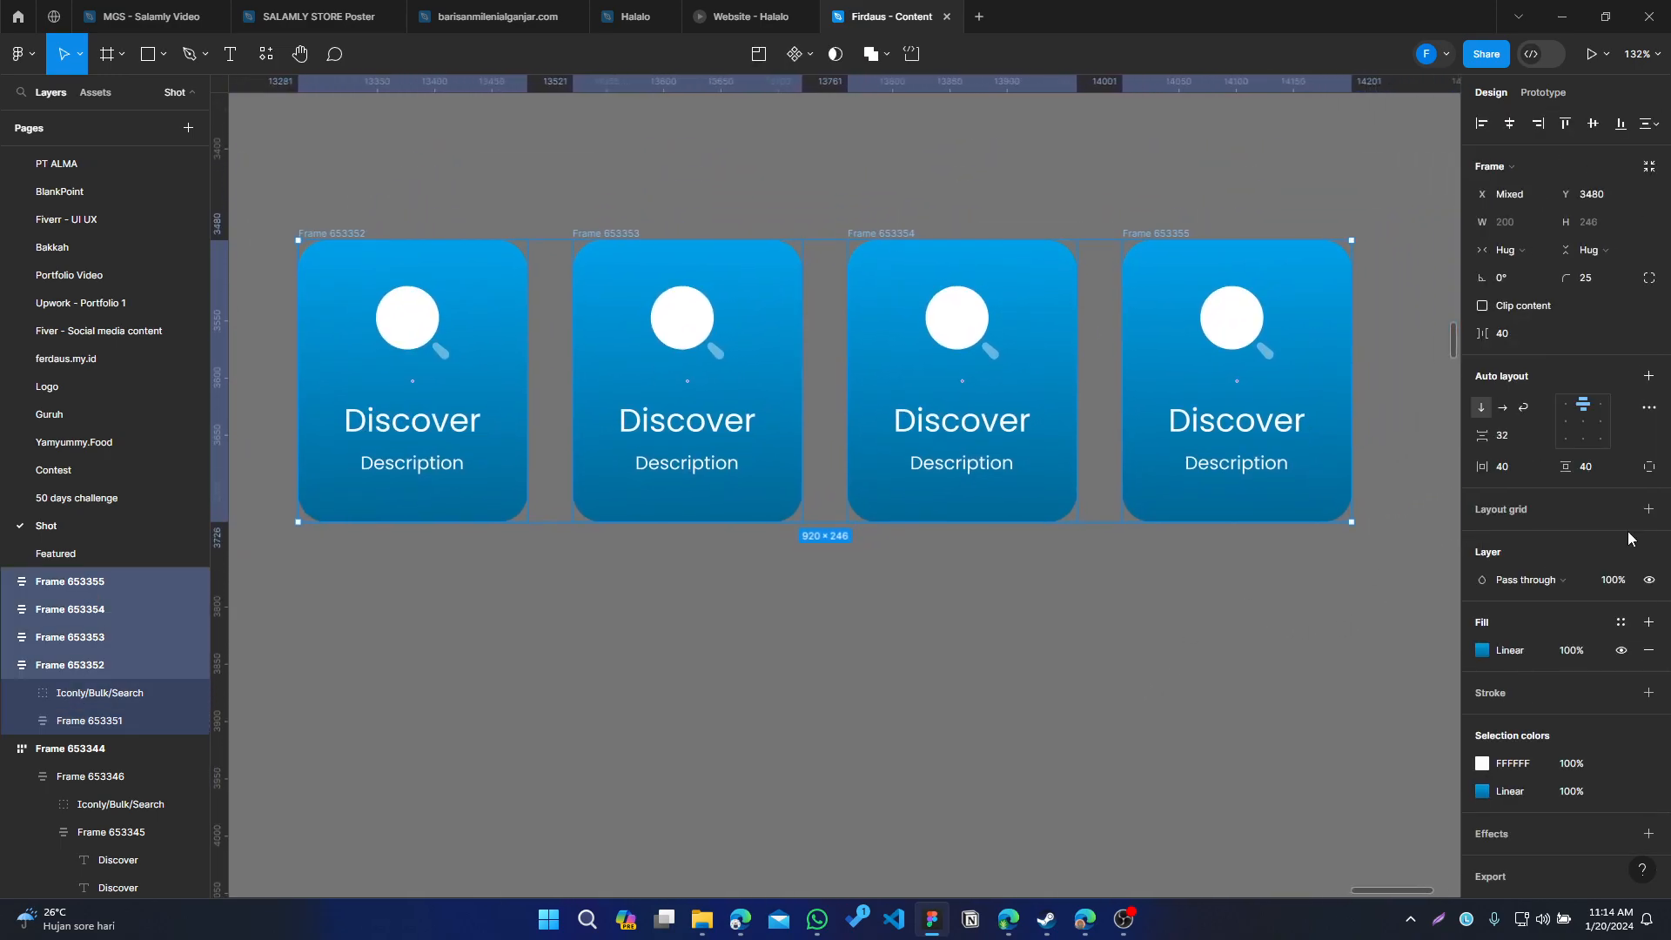
left_click(1649, 379)
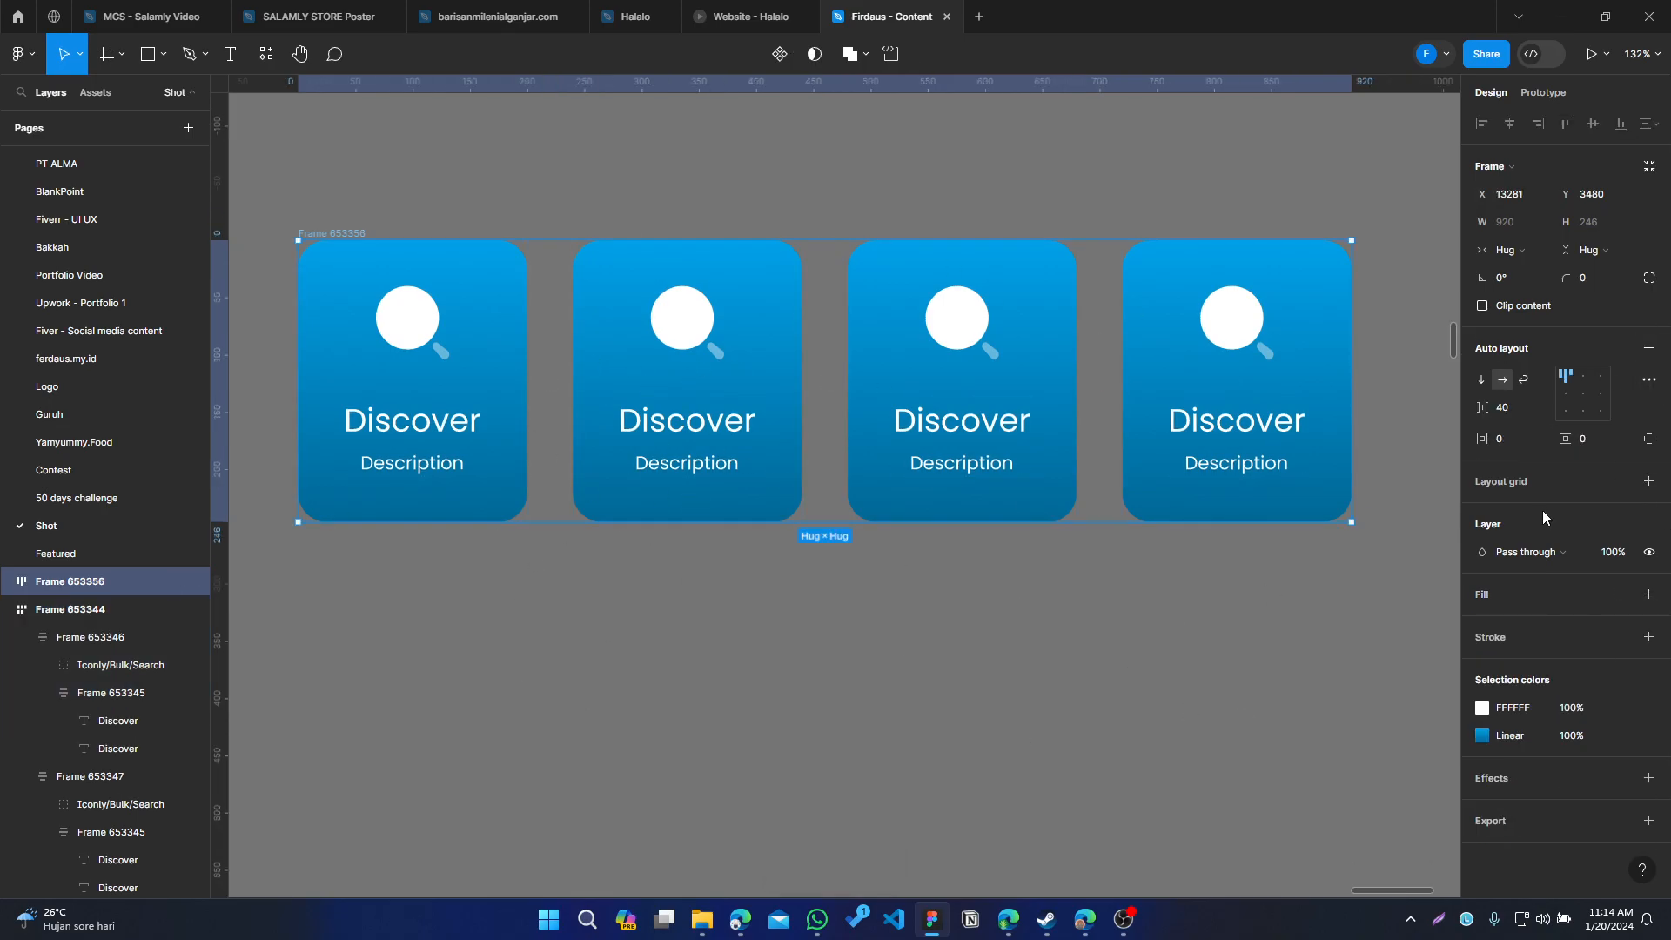
left_click(1512, 412)
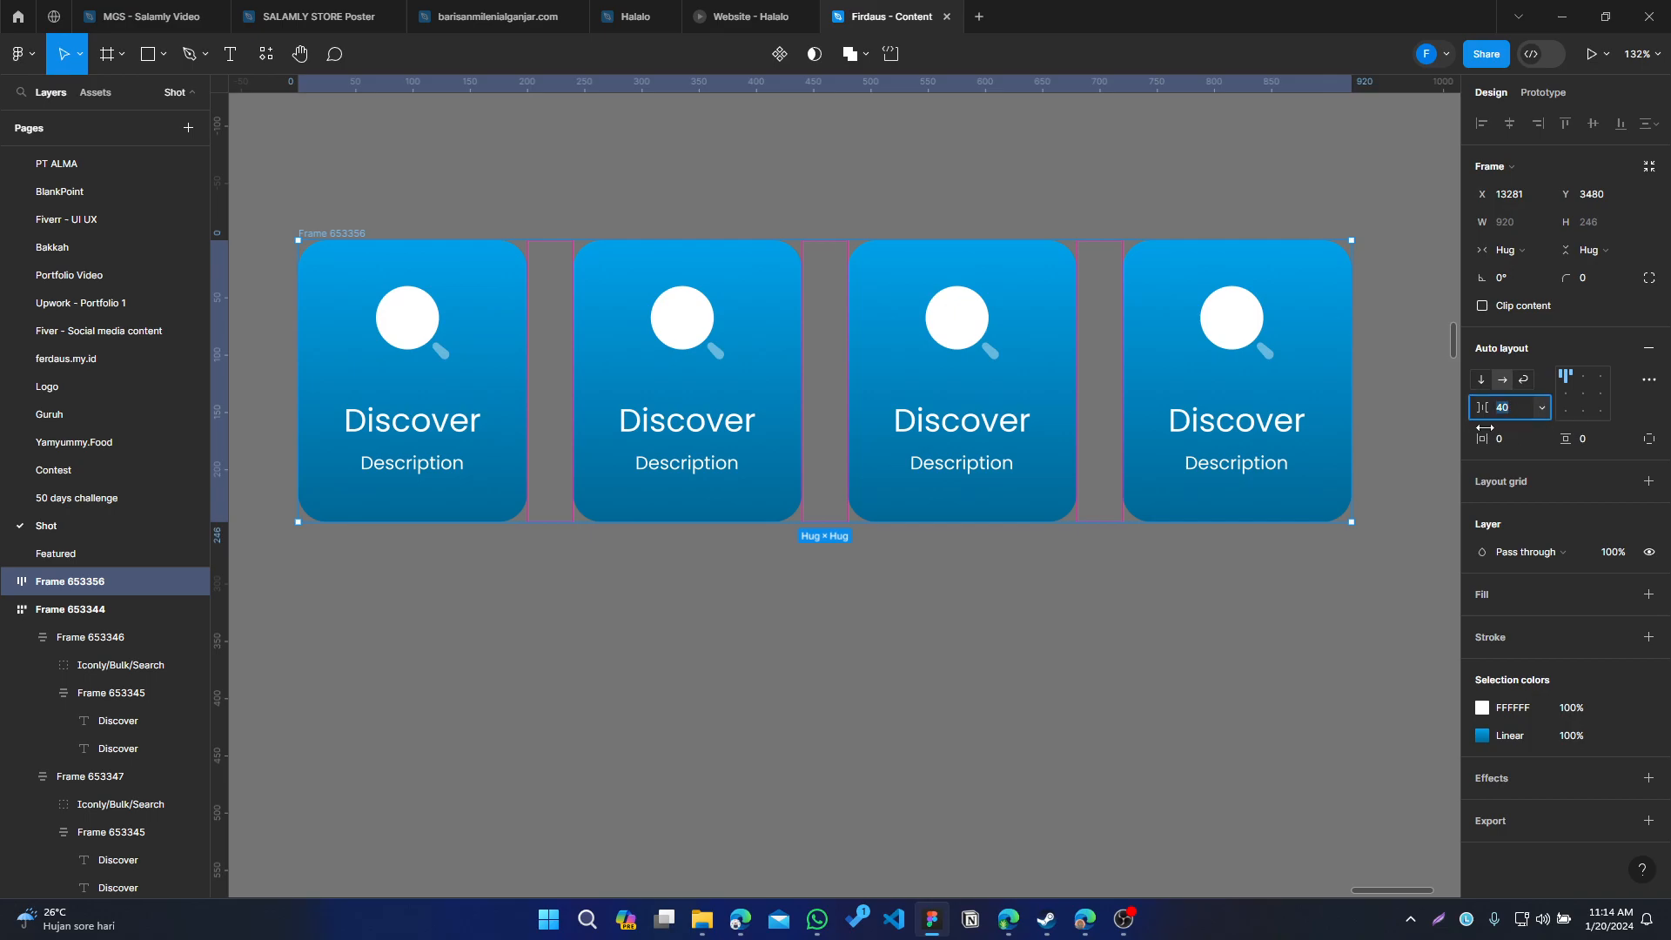
left_click(1163, 626)
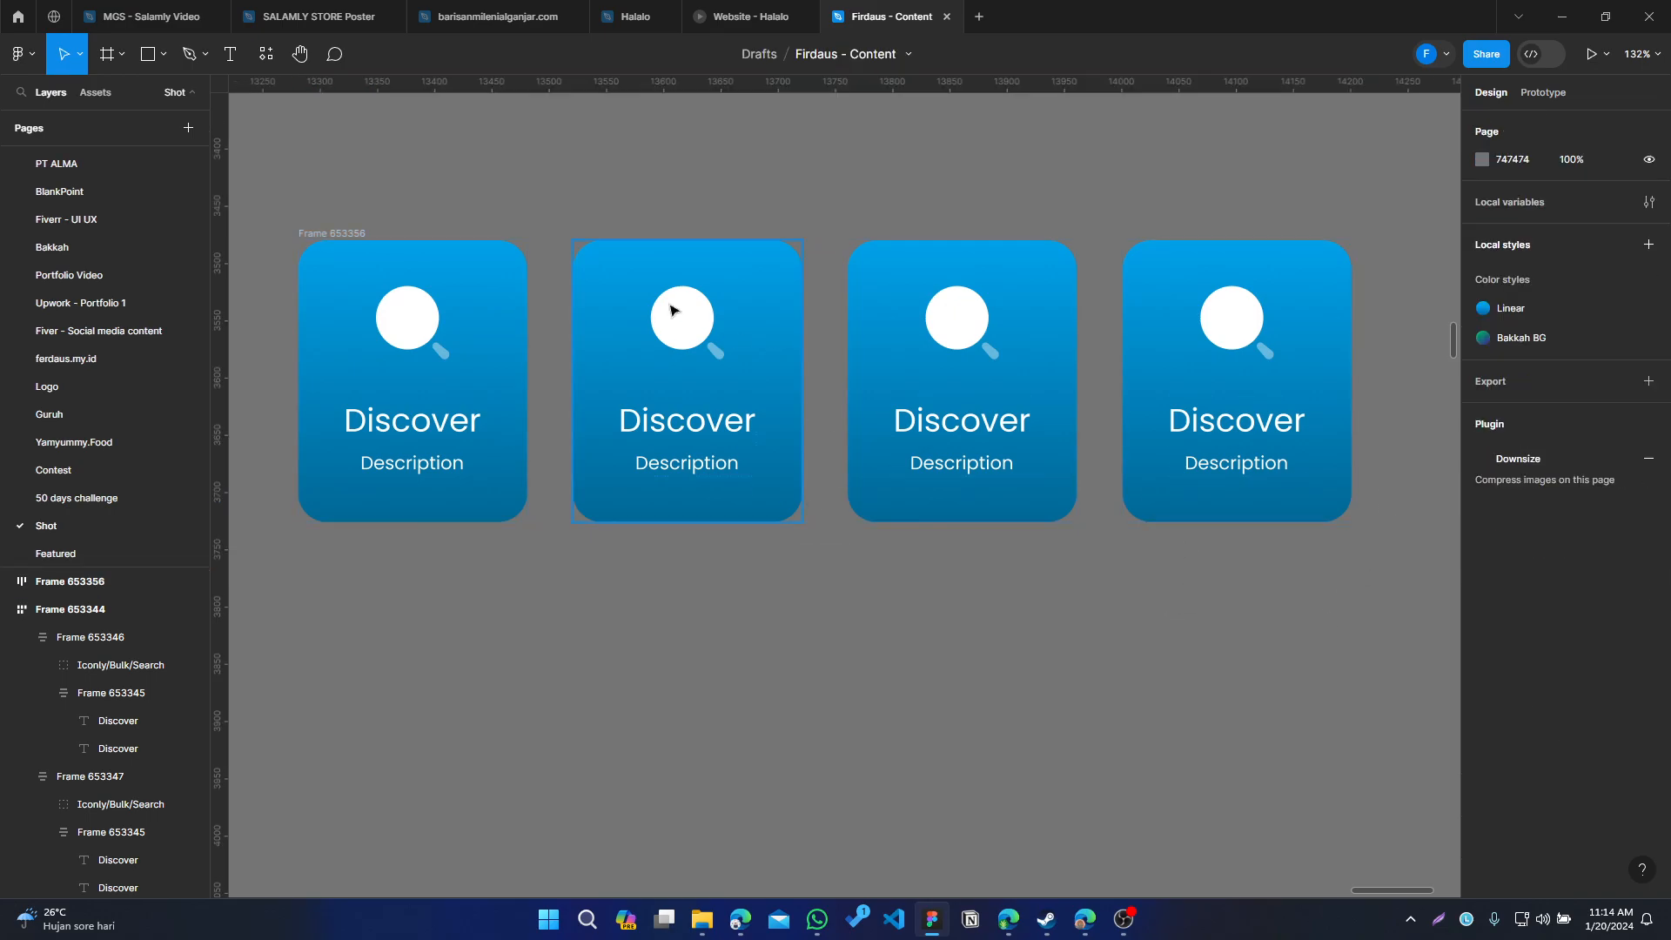
Set the row frame's width to Fixed and switch its auto layout to wrap
left_click(343, 233)
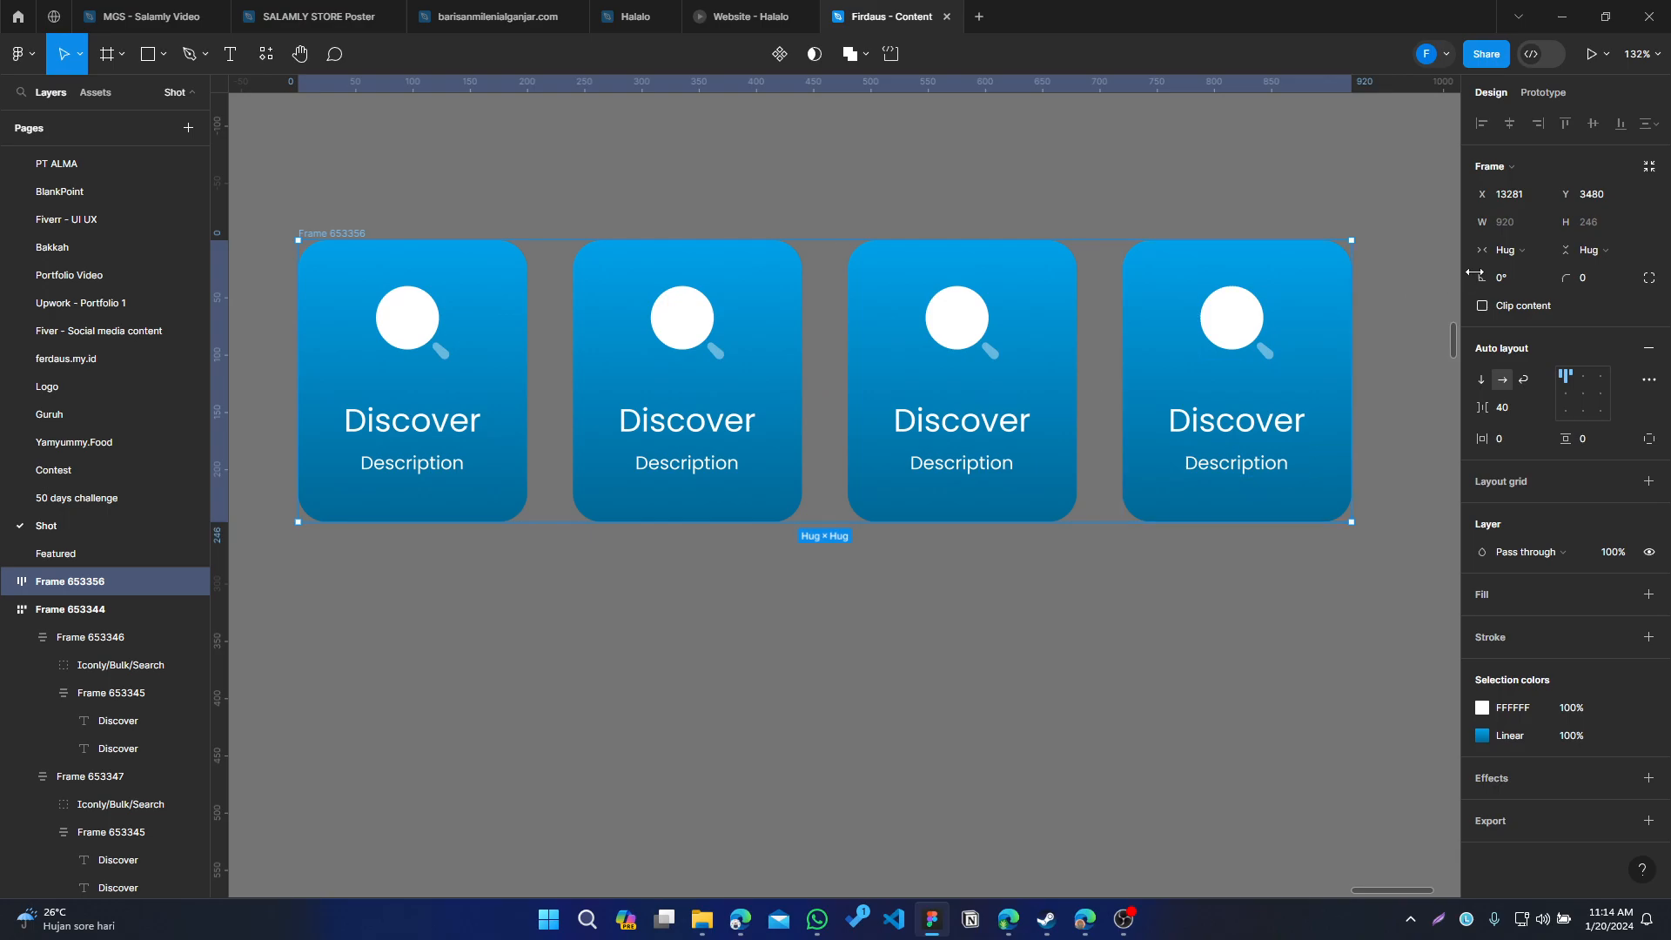
left_click(280, 171)
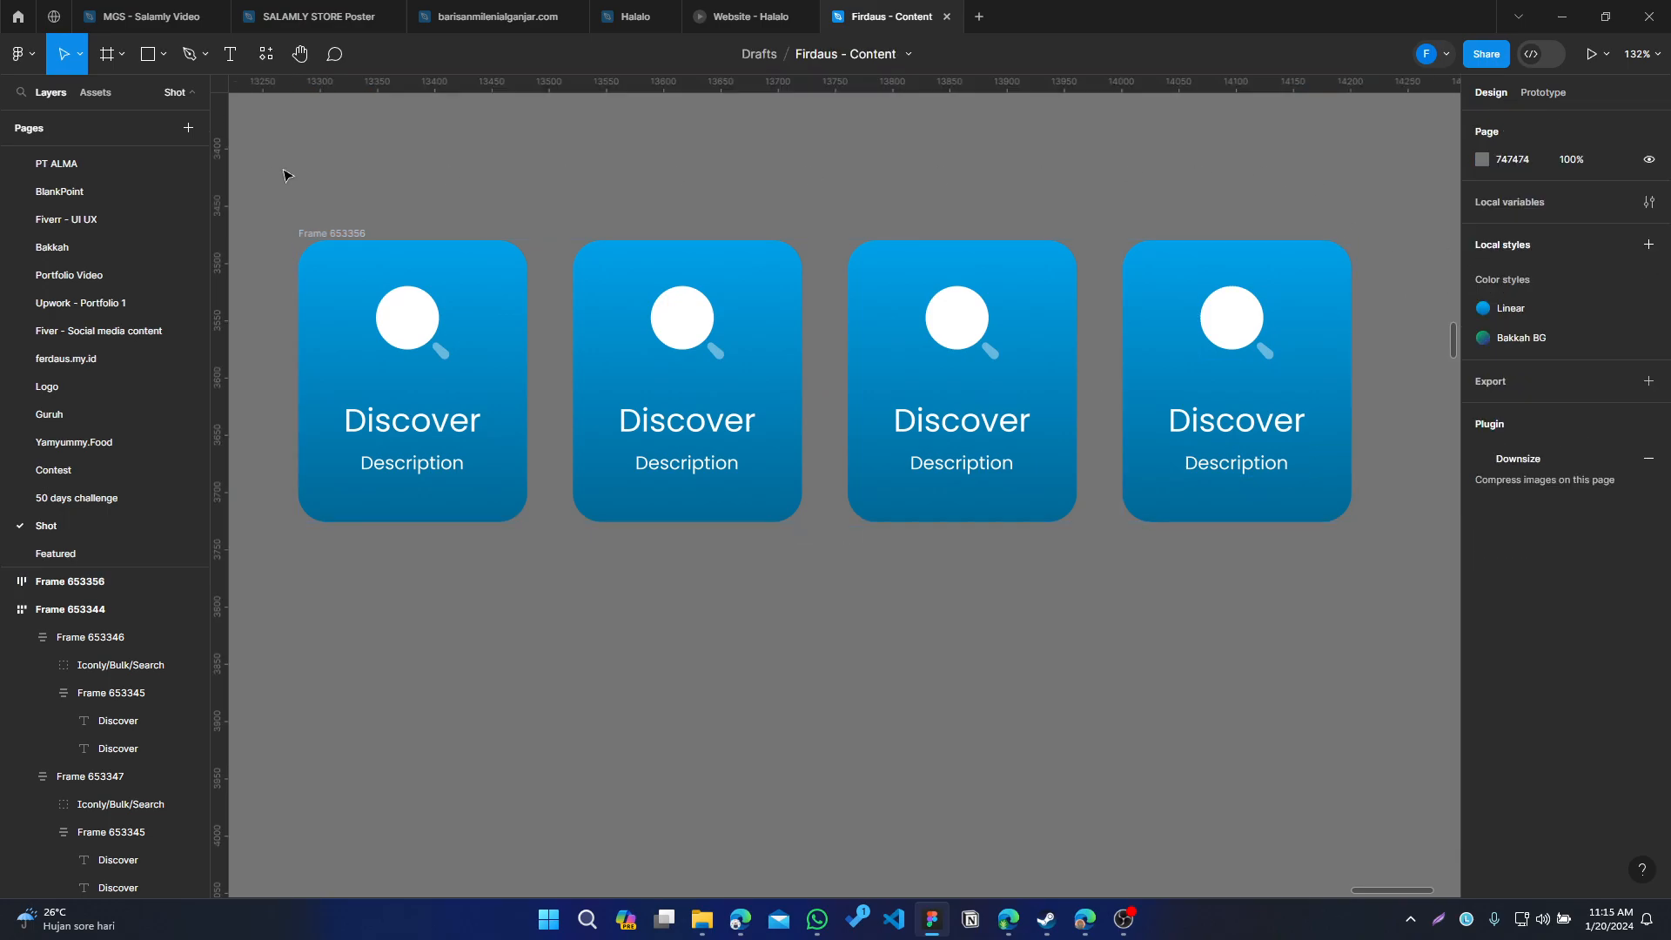
left_click(338, 236)
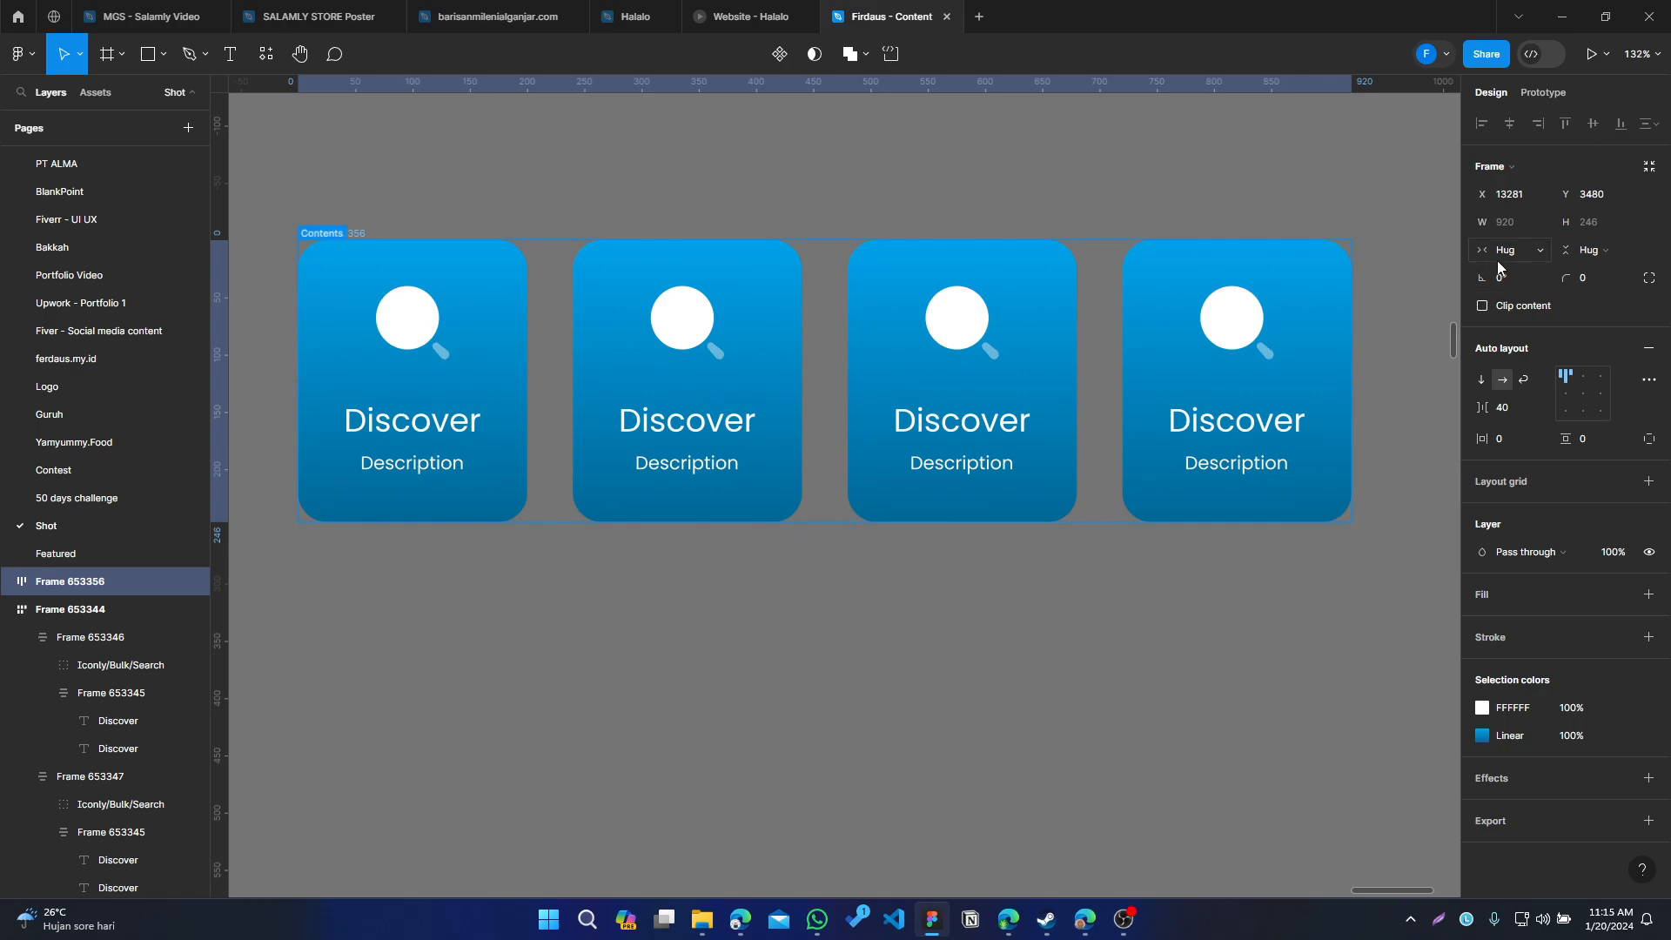
left_click(1541, 251)
left_click(1545, 229)
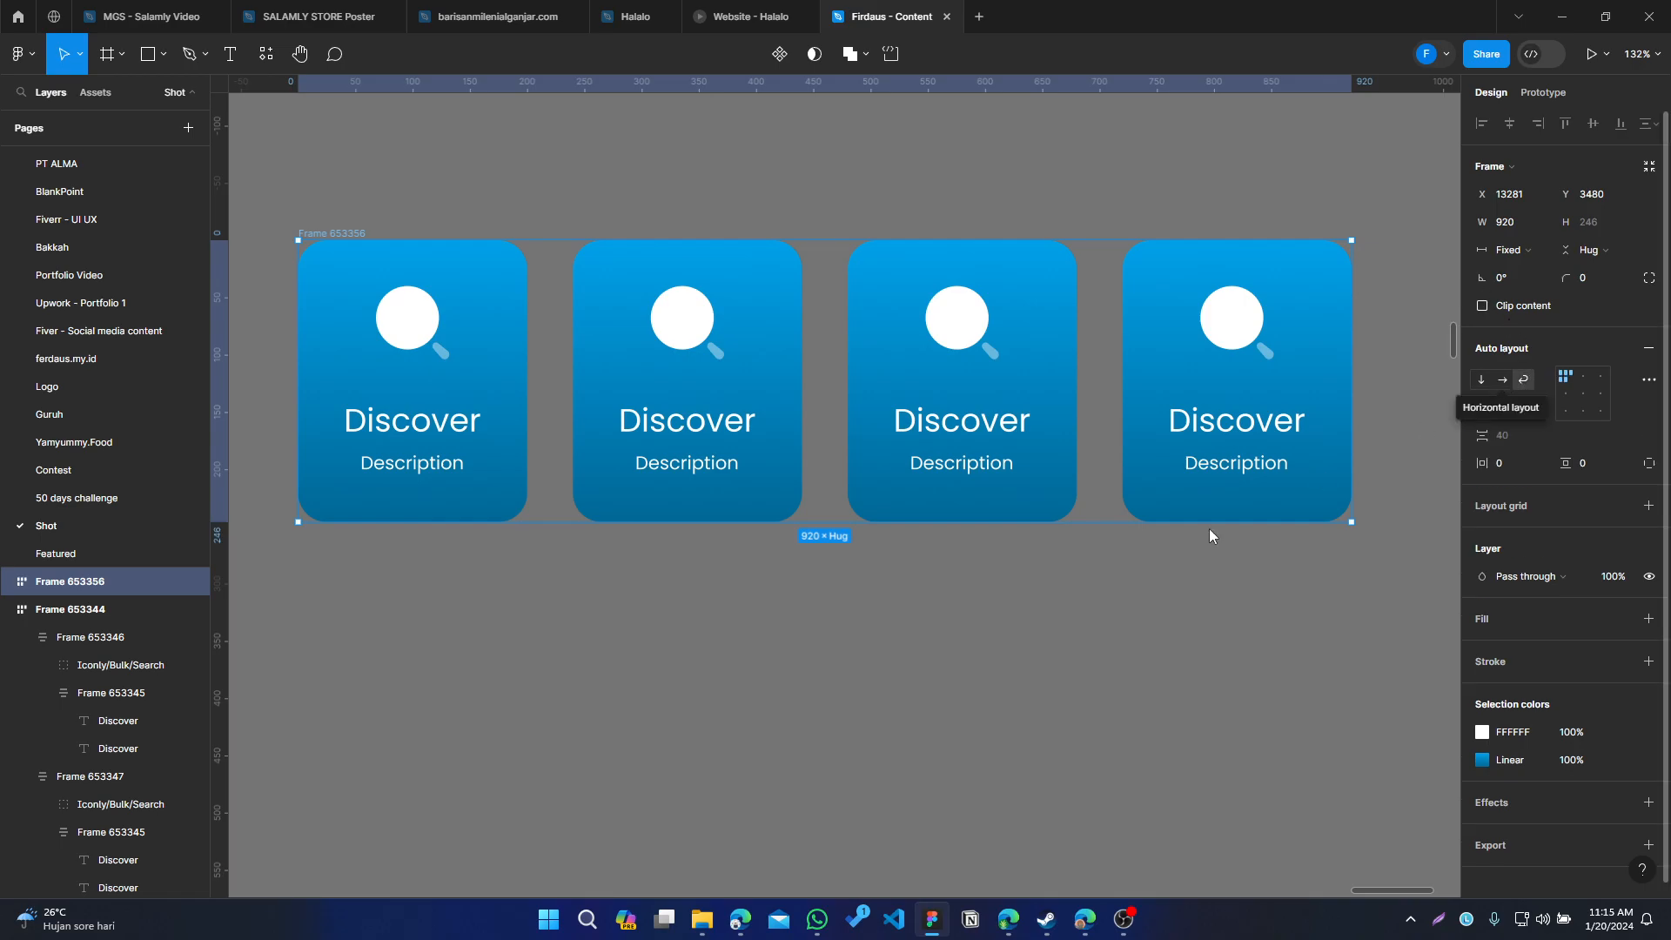
left_click(969, 681)
left_click(329, 234)
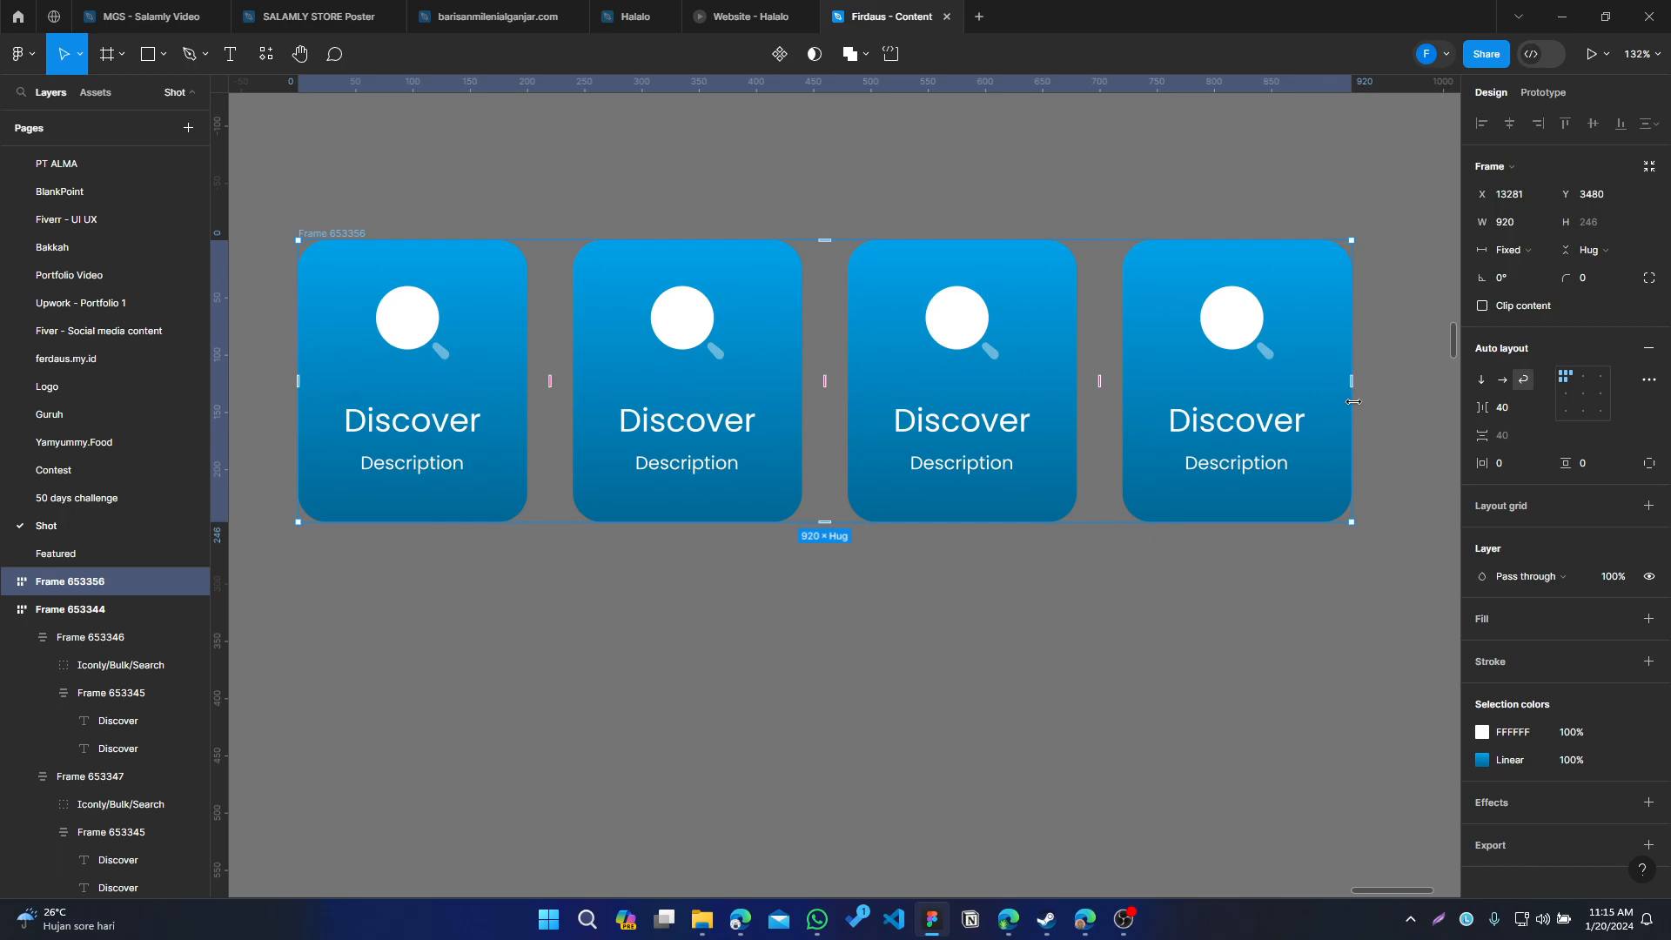
mouse_move(1354, 401)
left_mouse_down()
mouse_move(527, 471)
mouse_move(944, 470)
mouse_move(1352, 398)
left_mouse_up()
left_click(1292, 706)
scroll(1292, 706, "down", 3)
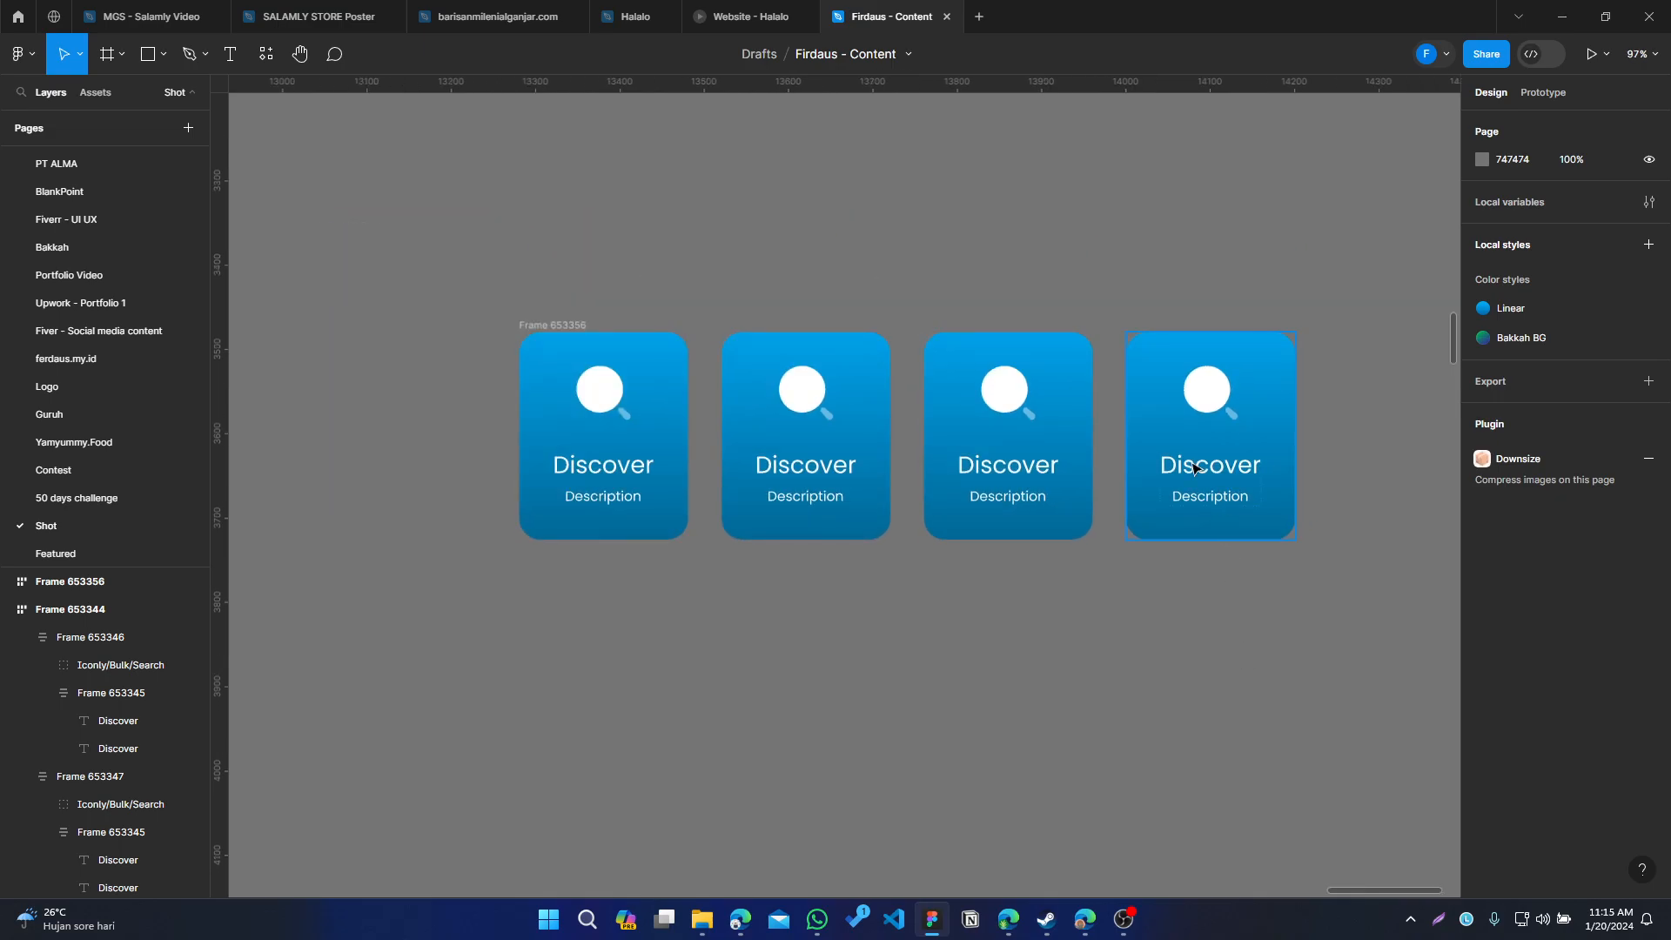
Duplicate the last card several times to test wrapping, then delete the extra copies
left_click(1194, 470)
key("ctrl+d")
key("ctrl+d")
key("ctrl+d")
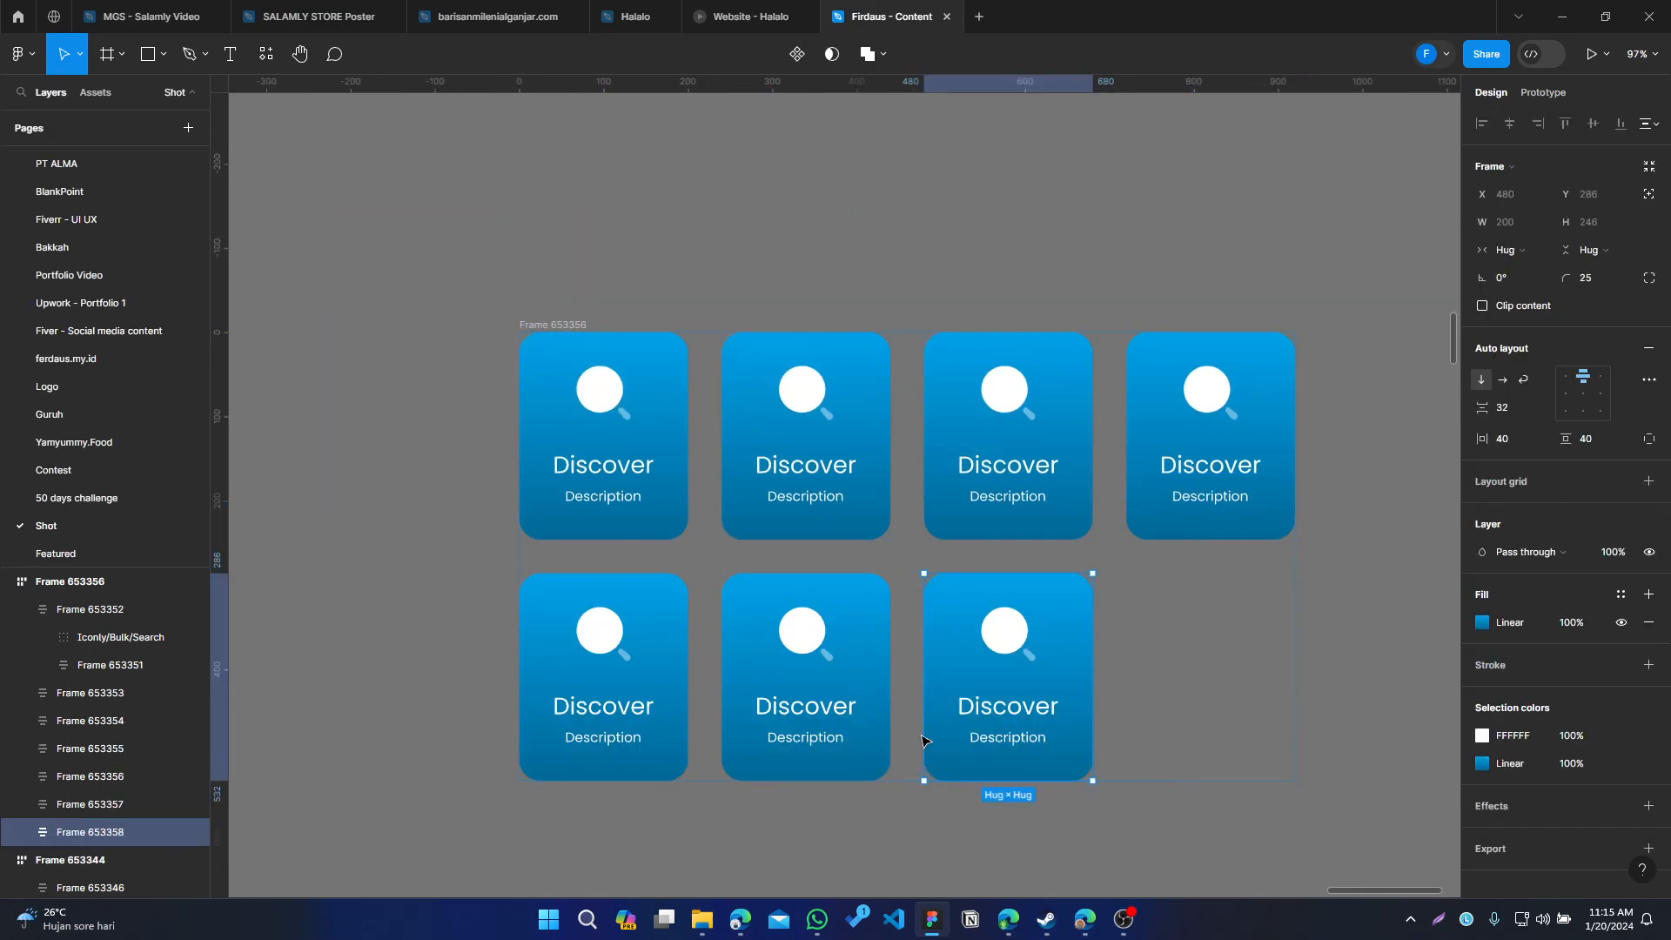
key("ctrl+d")
key("Delete")
key("Delete")
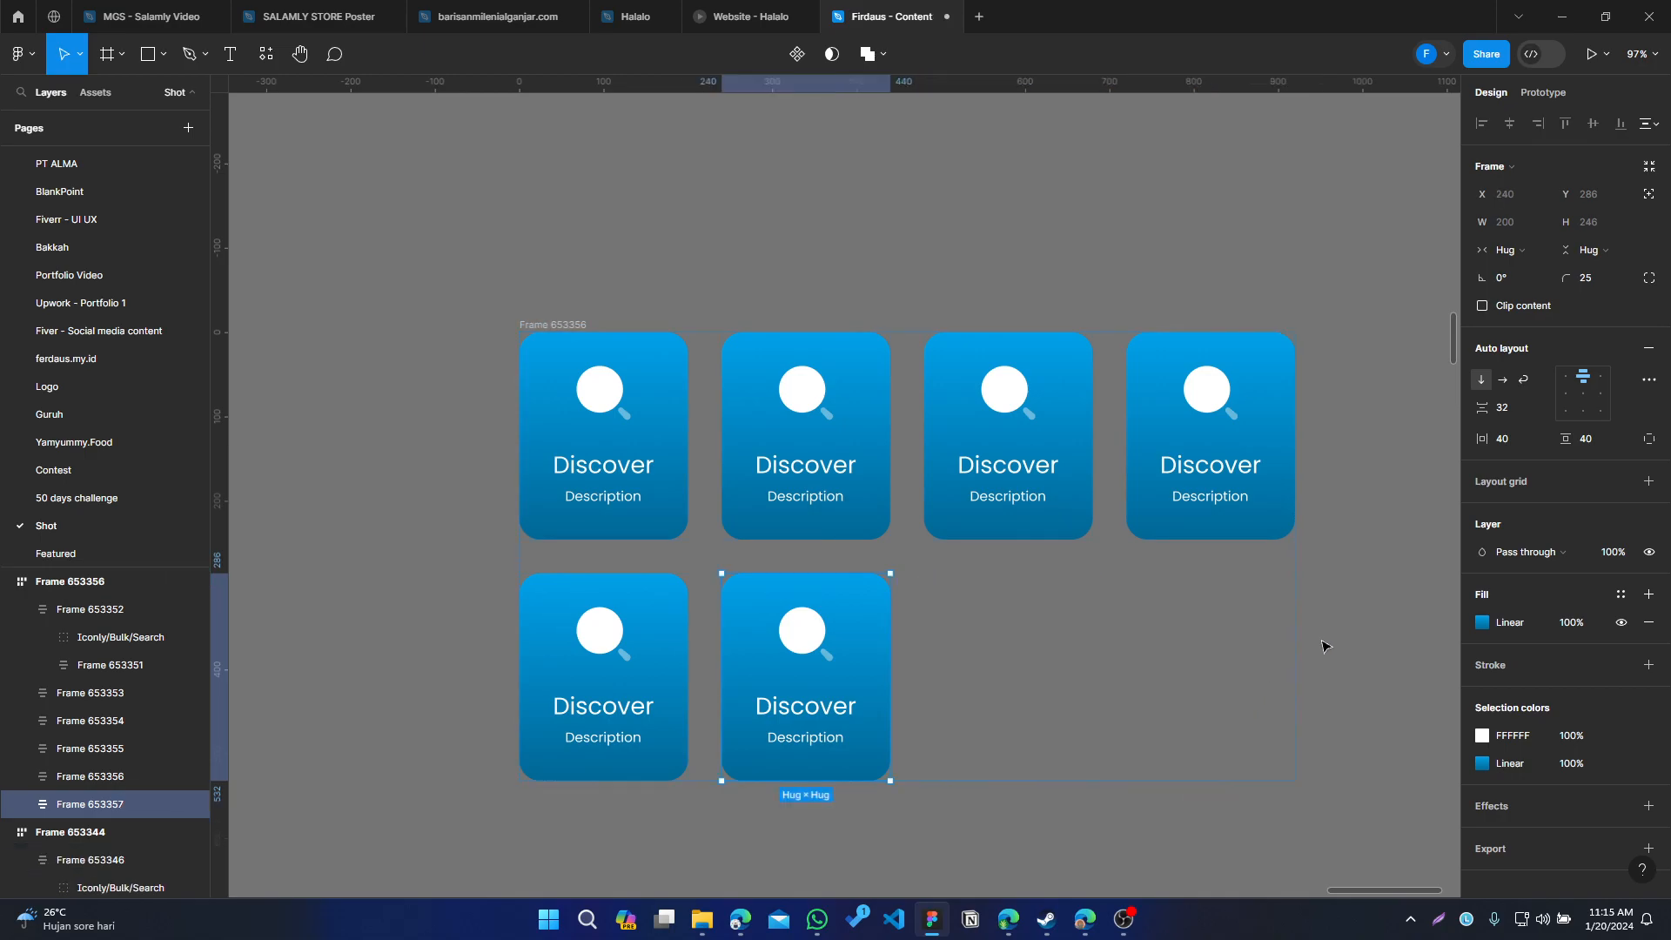
key("Delete")
key("Delete")
Select all four cards and set their width to fill the container
left_click_drag(1324, 644, 1185, 673)
scroll(406, 378, "up", 2)
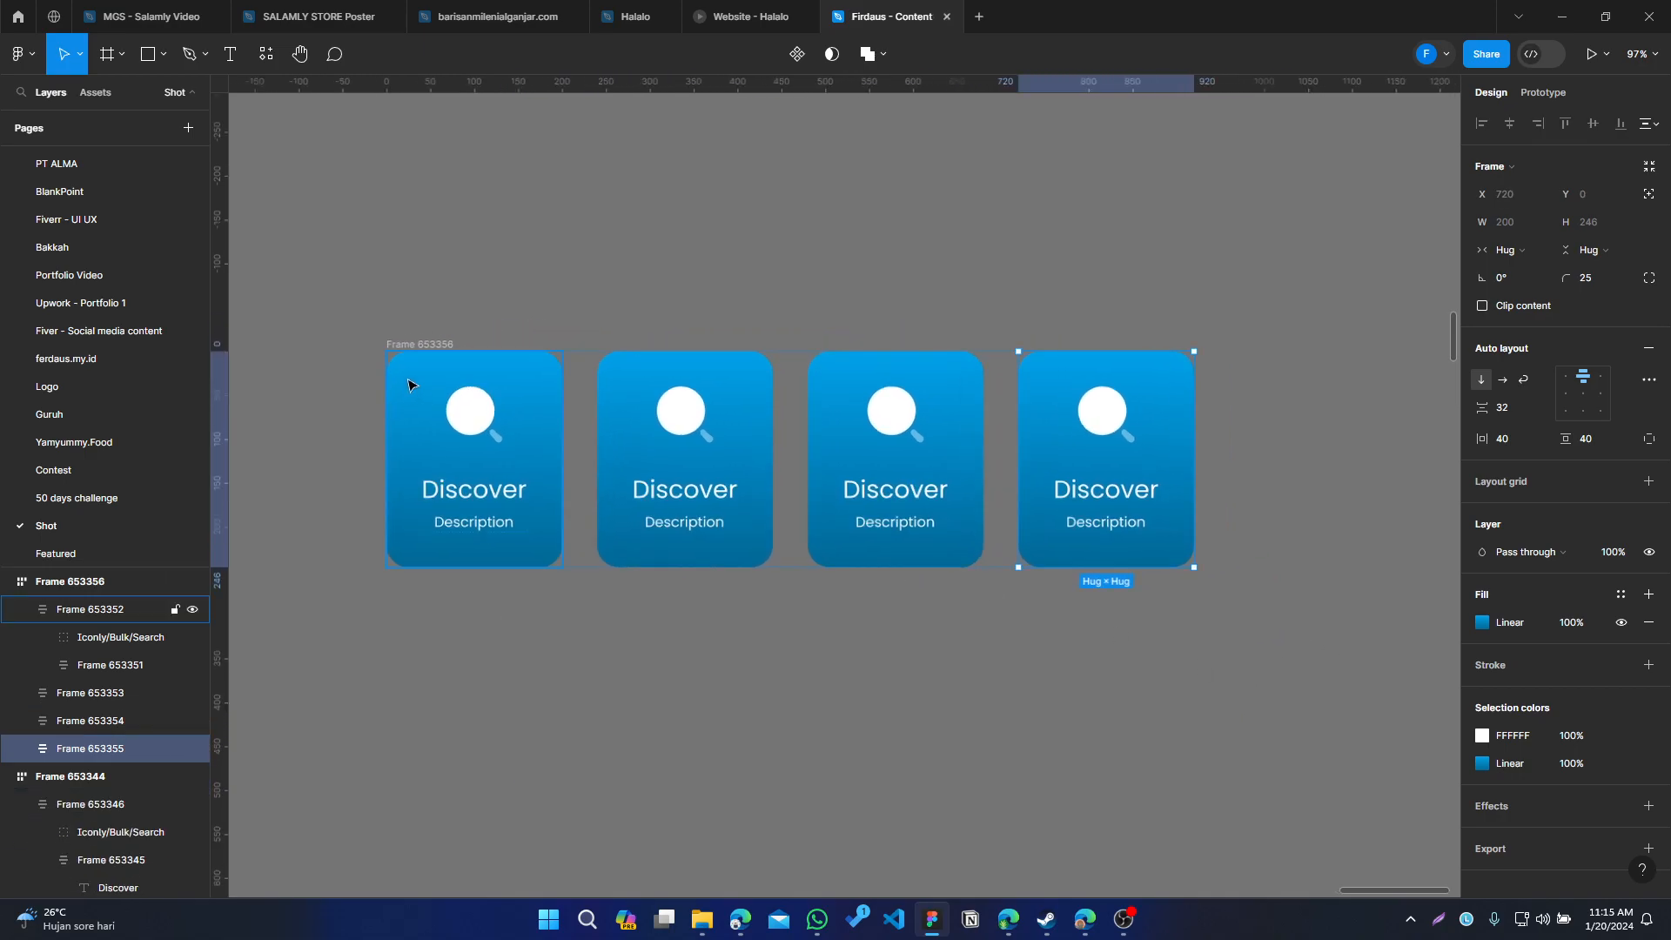
left_click(395, 306)
left_click_drag(511, 715, 612, 693)
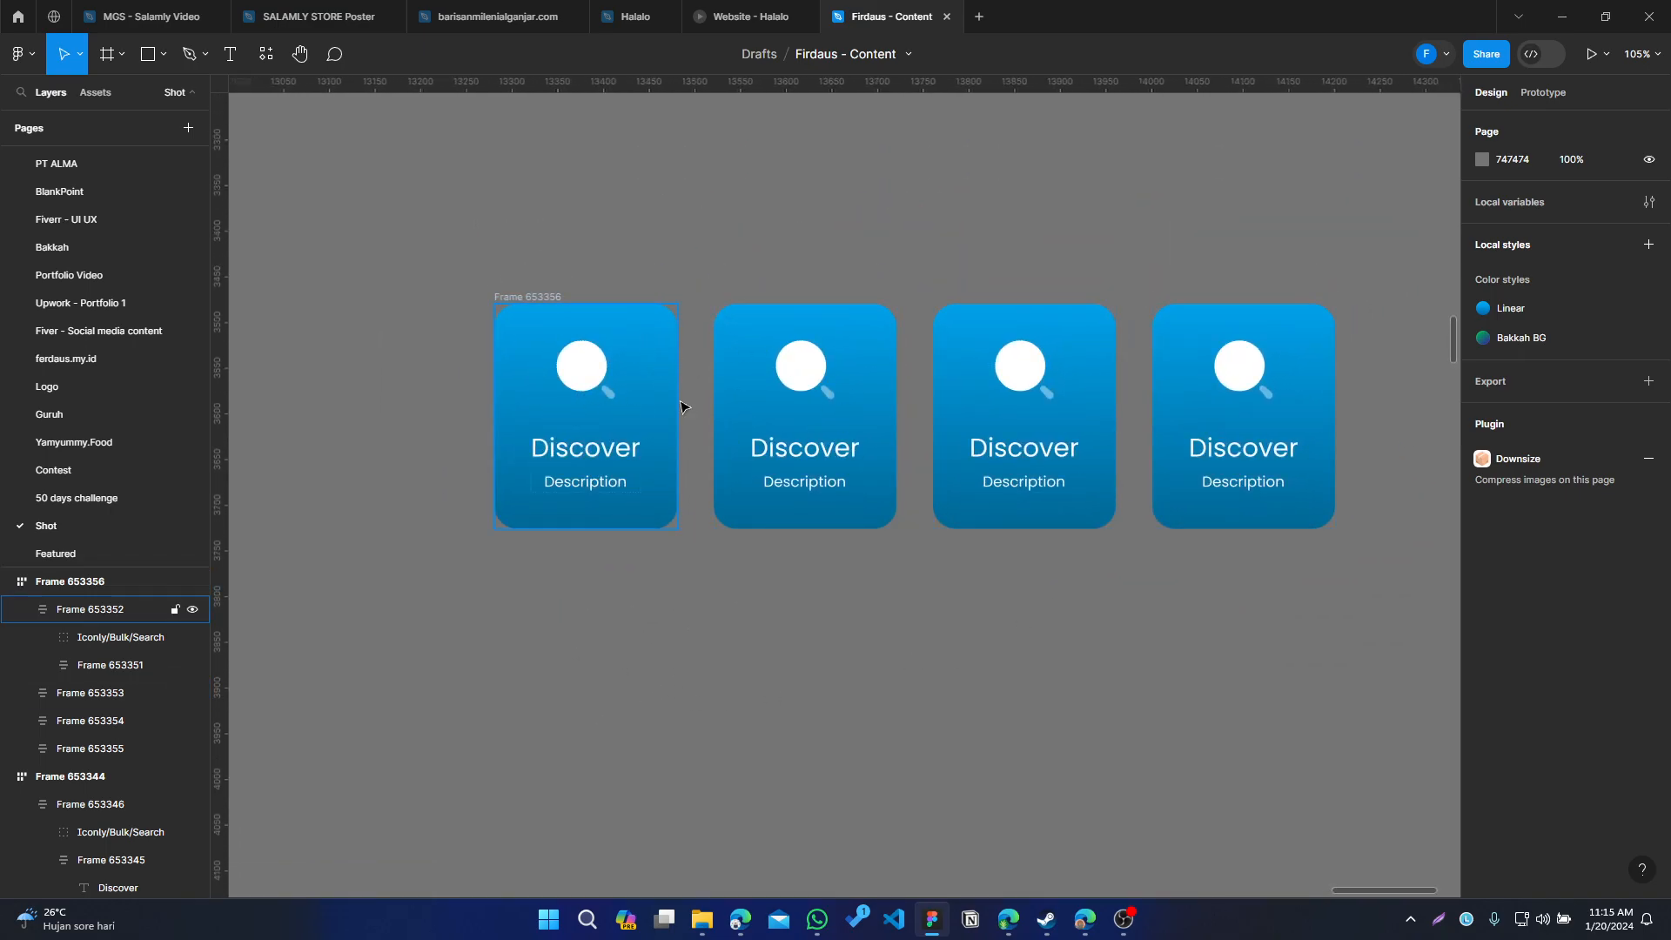
left_click(659, 372)
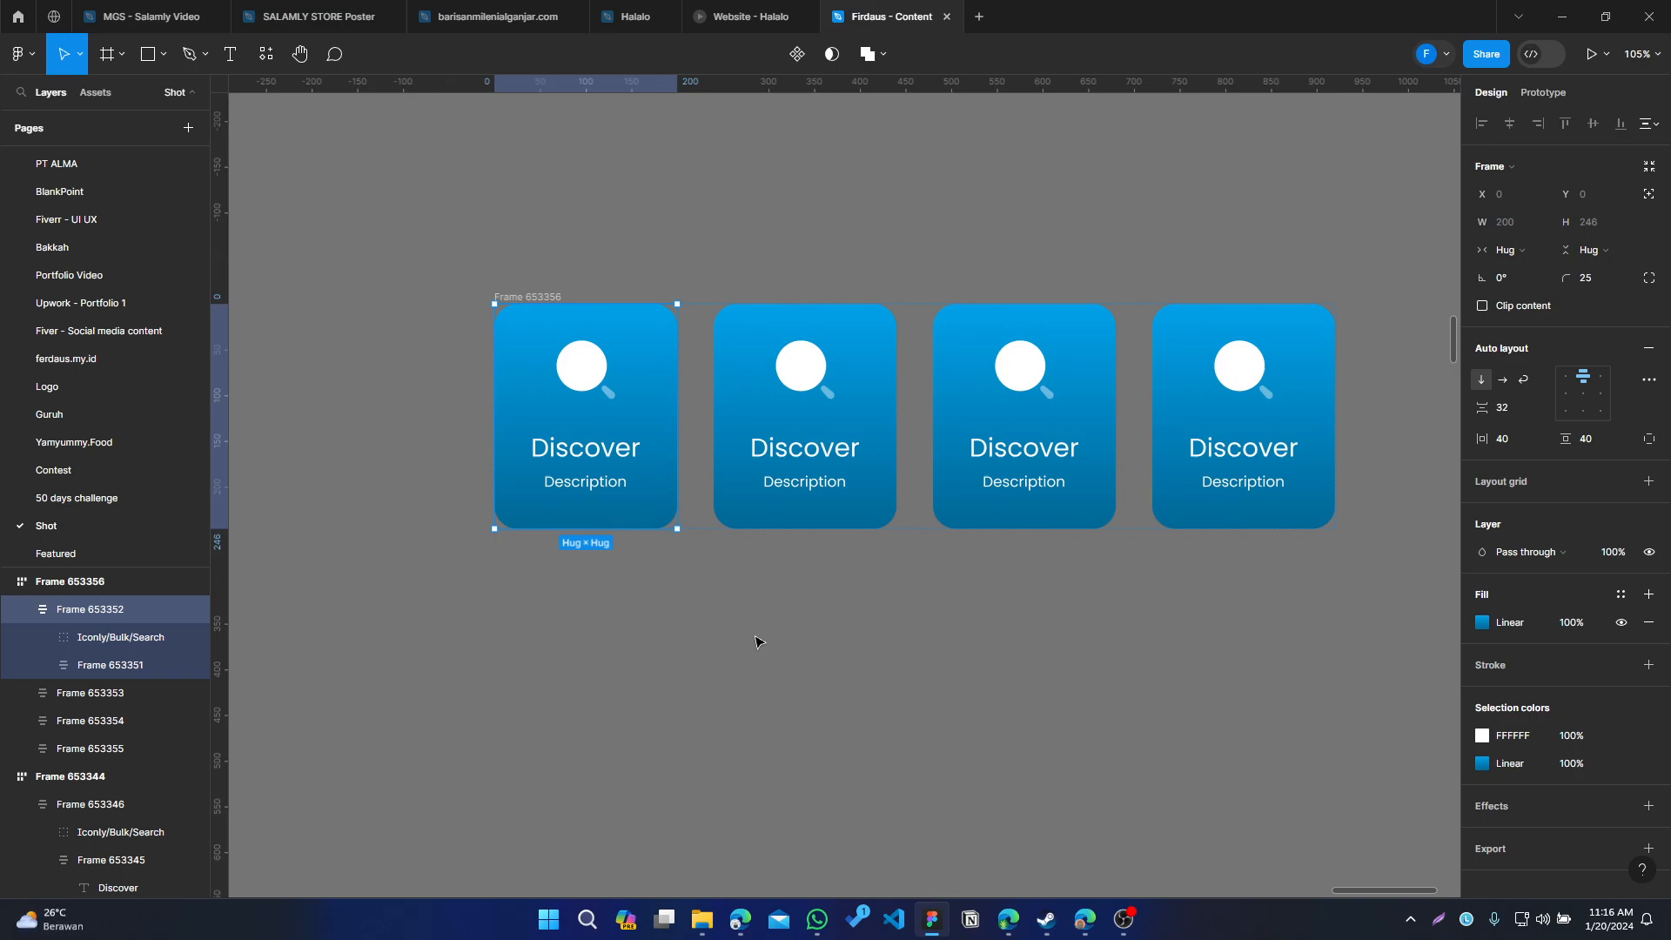
left_click(762, 409, "shift")
left_click(1049, 398, "shift")
left_click(1259, 402, "shift")
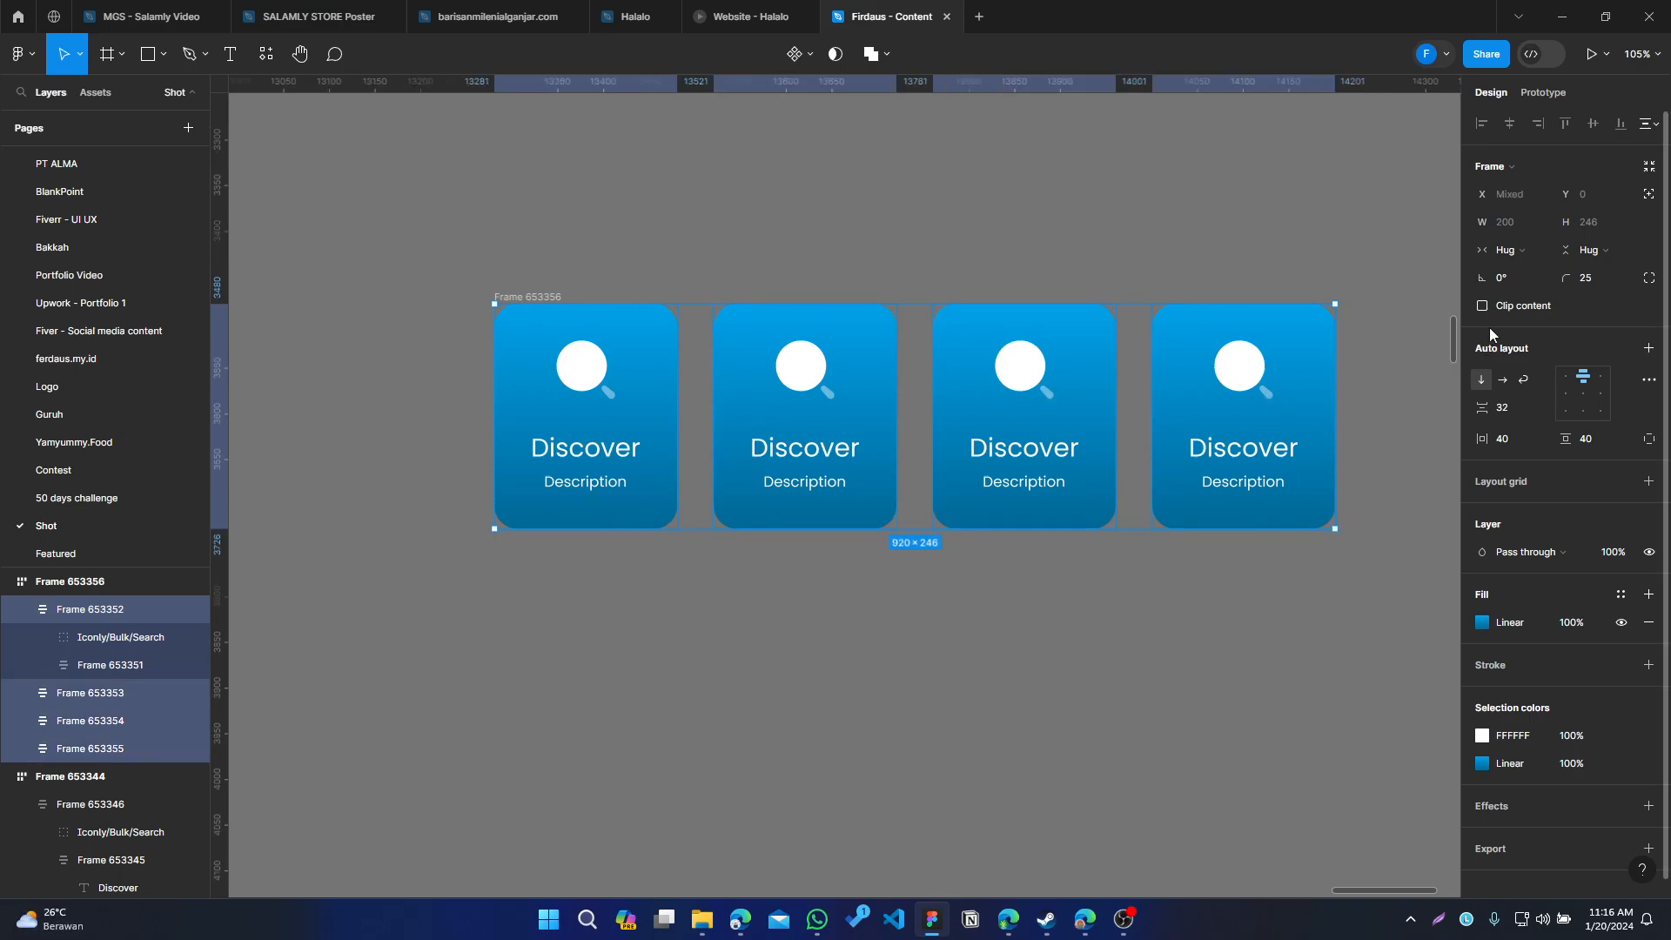
left_click(1510, 249)
left_click(1524, 277)
left_click(1365, 414)
Narrow the wrapping row frame to about 869 wide
left_click(526, 297)
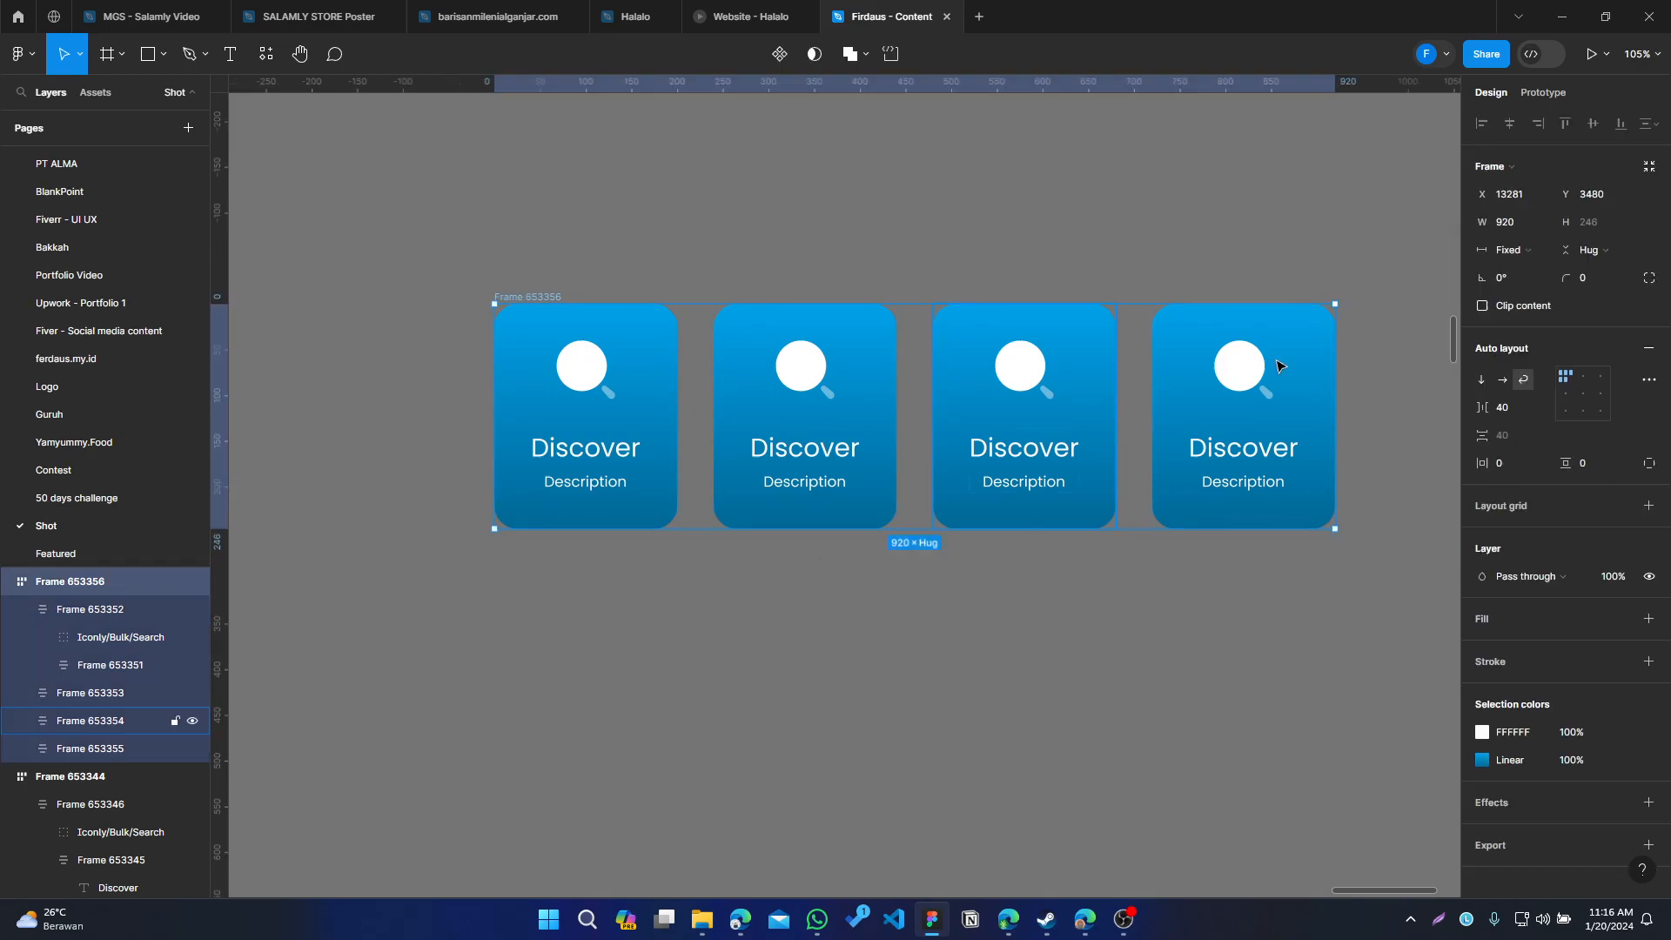
left_click_drag(1381, 386, 1119, 412)
Select all four cards and set their height to Fixed
left_click(627, 693)
left_click(435, 435)
left_click(590, 424, "shift")
left_click(799, 406, "shift")
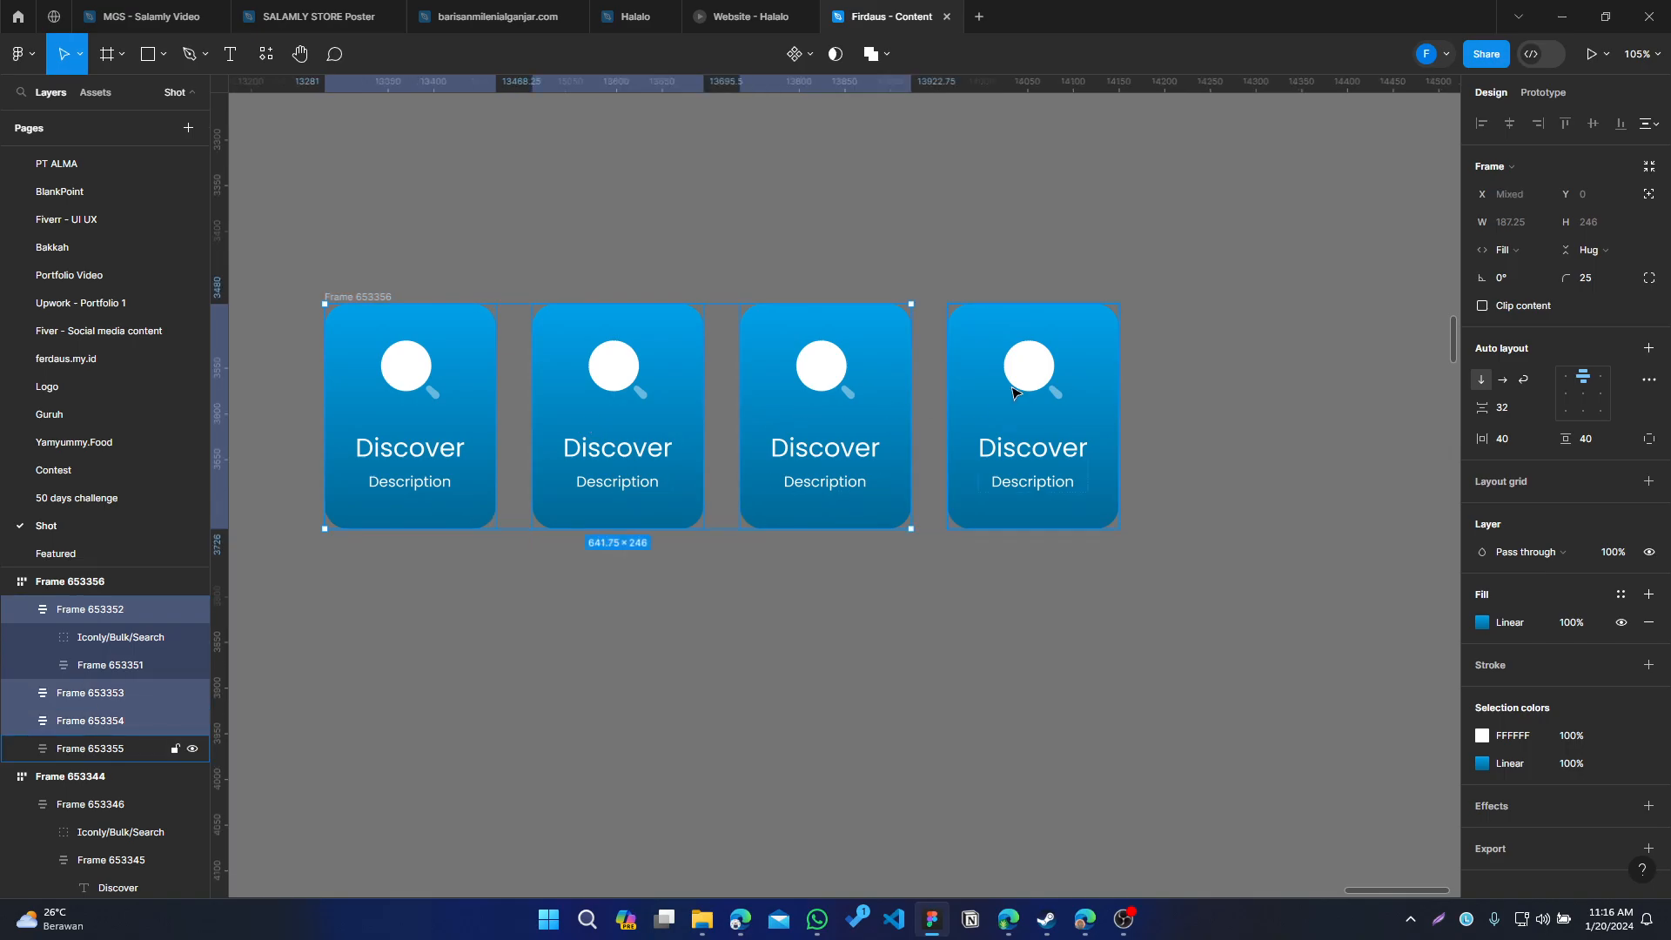
left_click(1013, 390, "shift")
left_click(1593, 249)
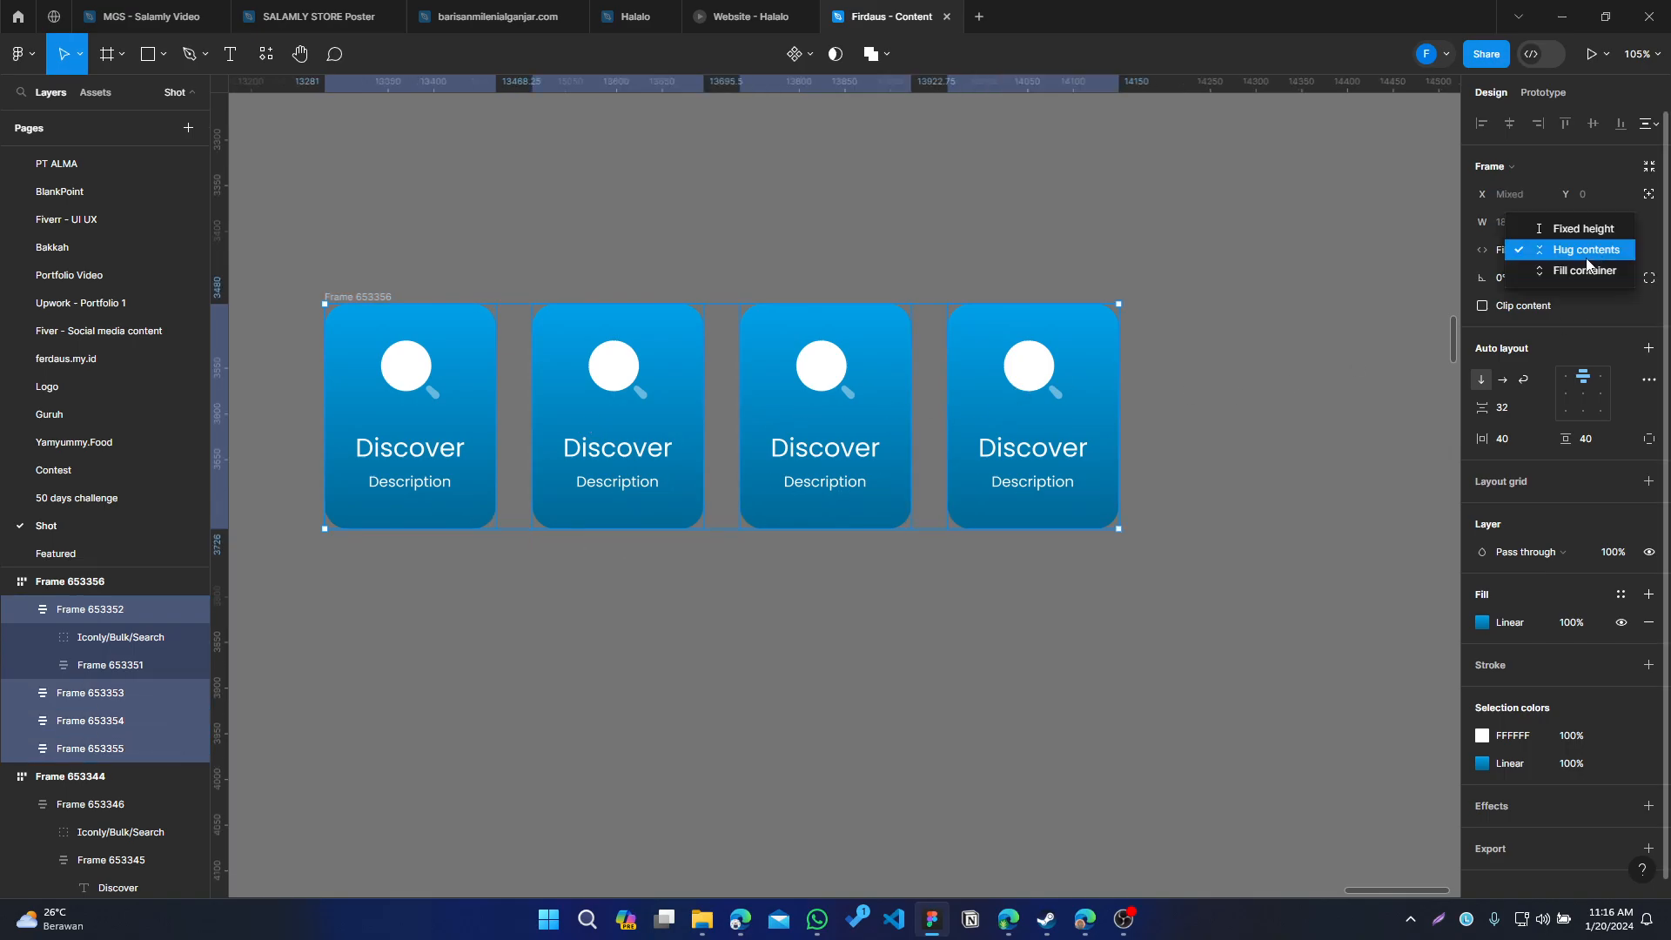
left_click(1567, 224)
key("Escape")
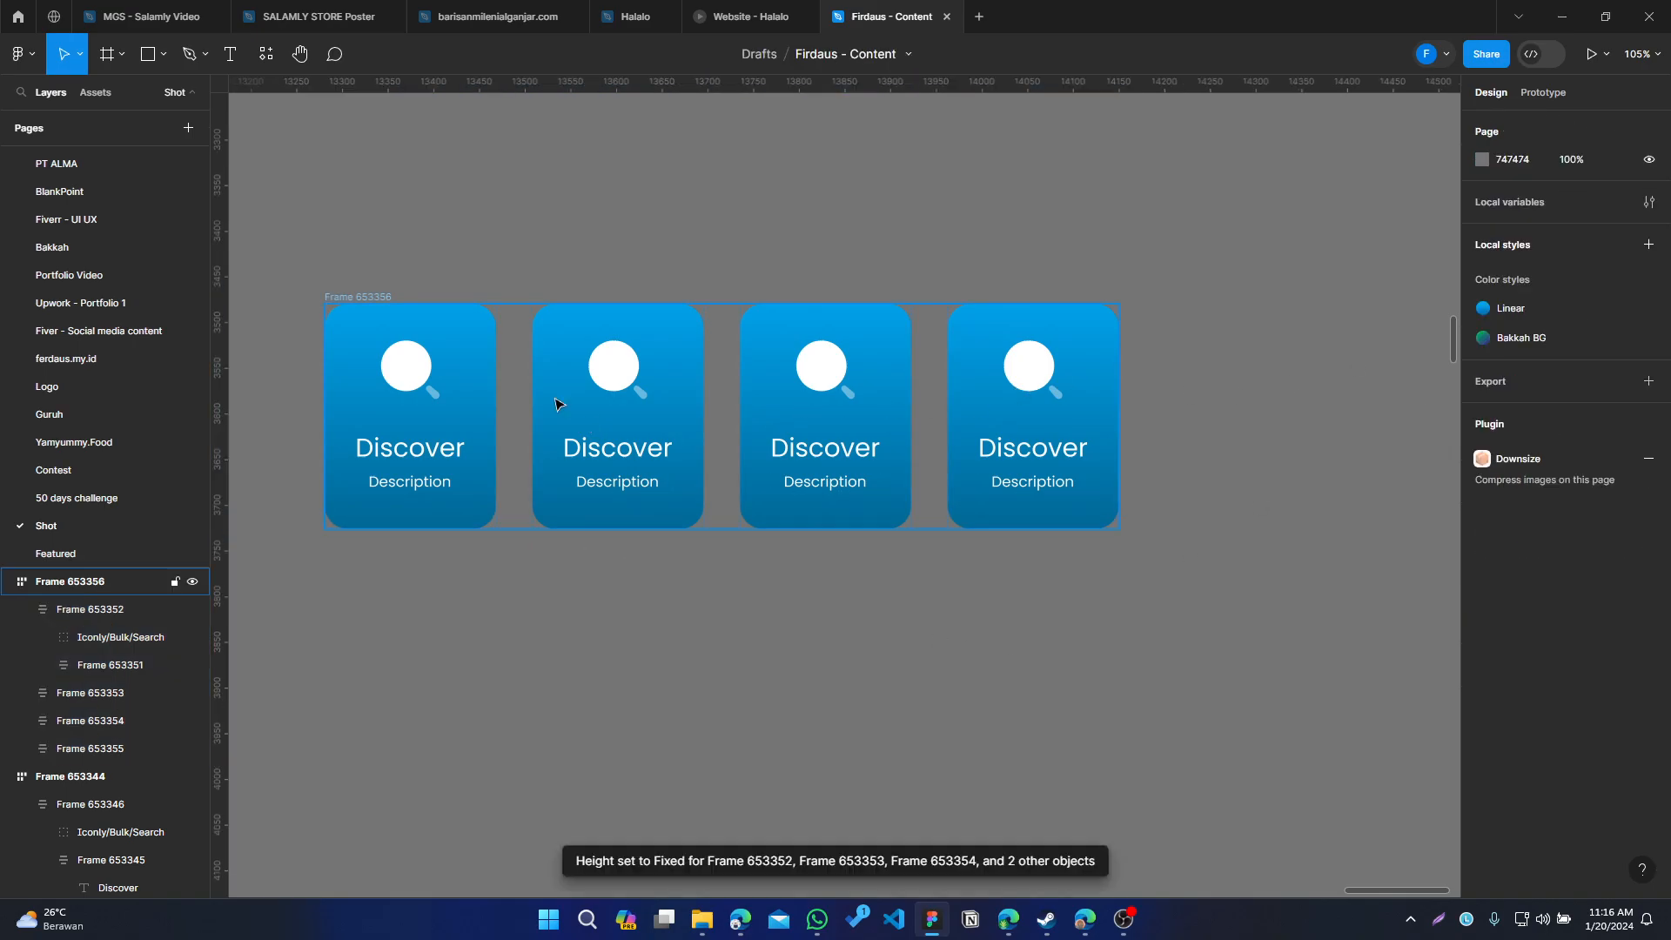
left_click(352, 297)
left_click_drag(1119, 528, 1007, 568)
key("ctrl+z")
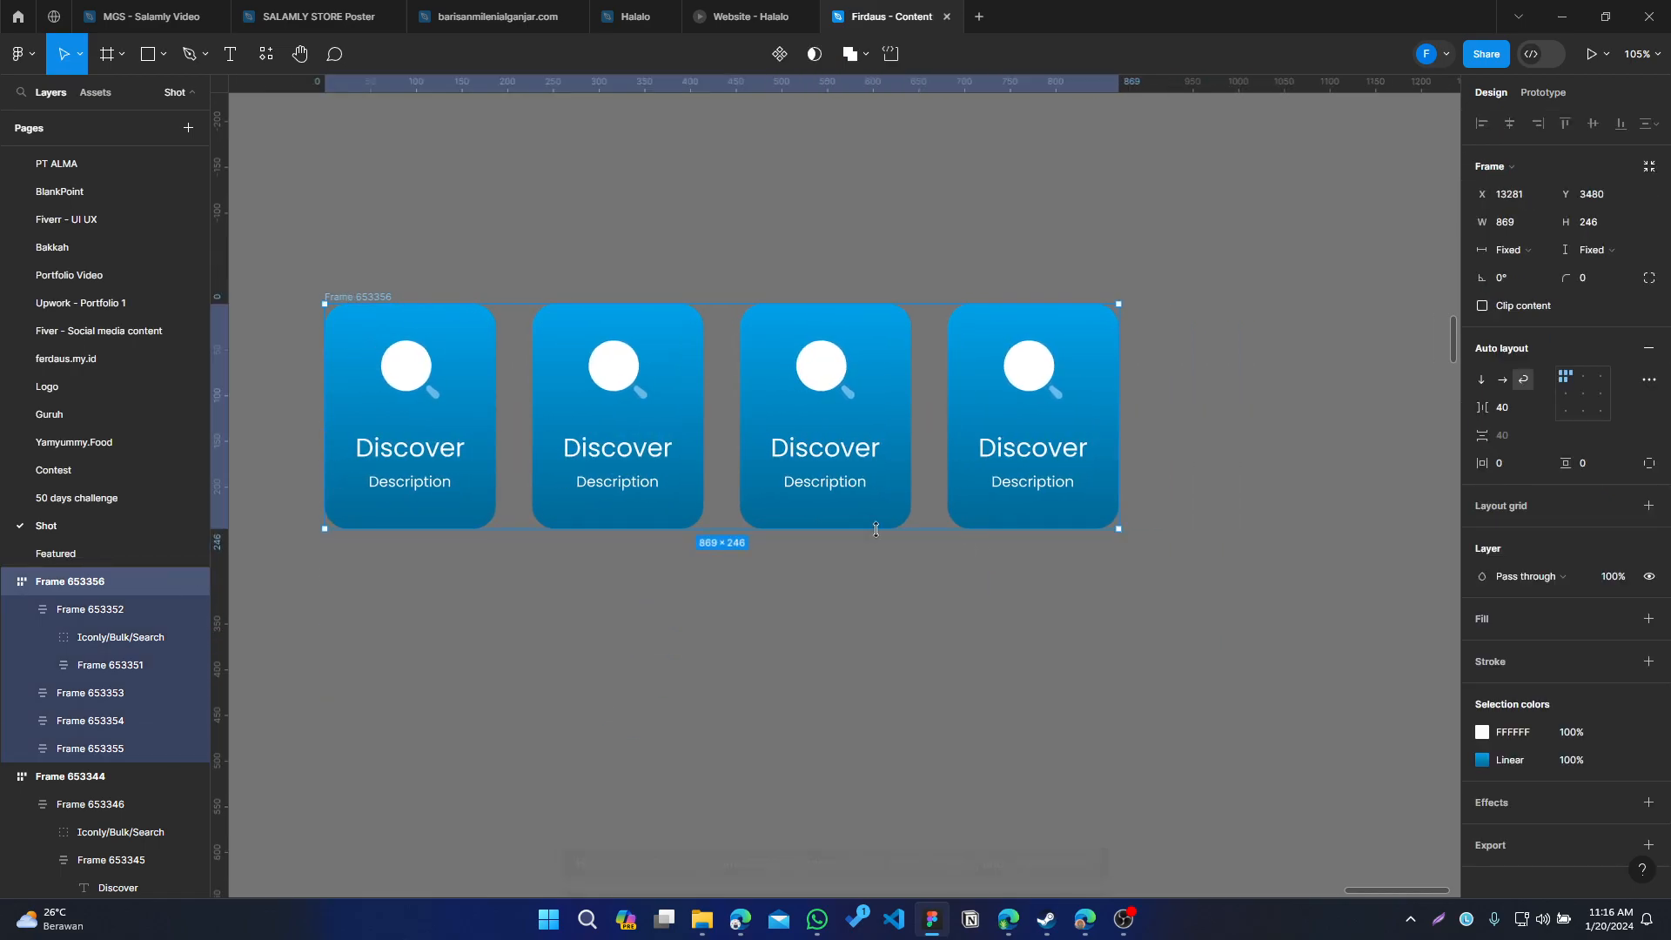
Select all four cards and set their height to fill the container
left_click(96, 721)
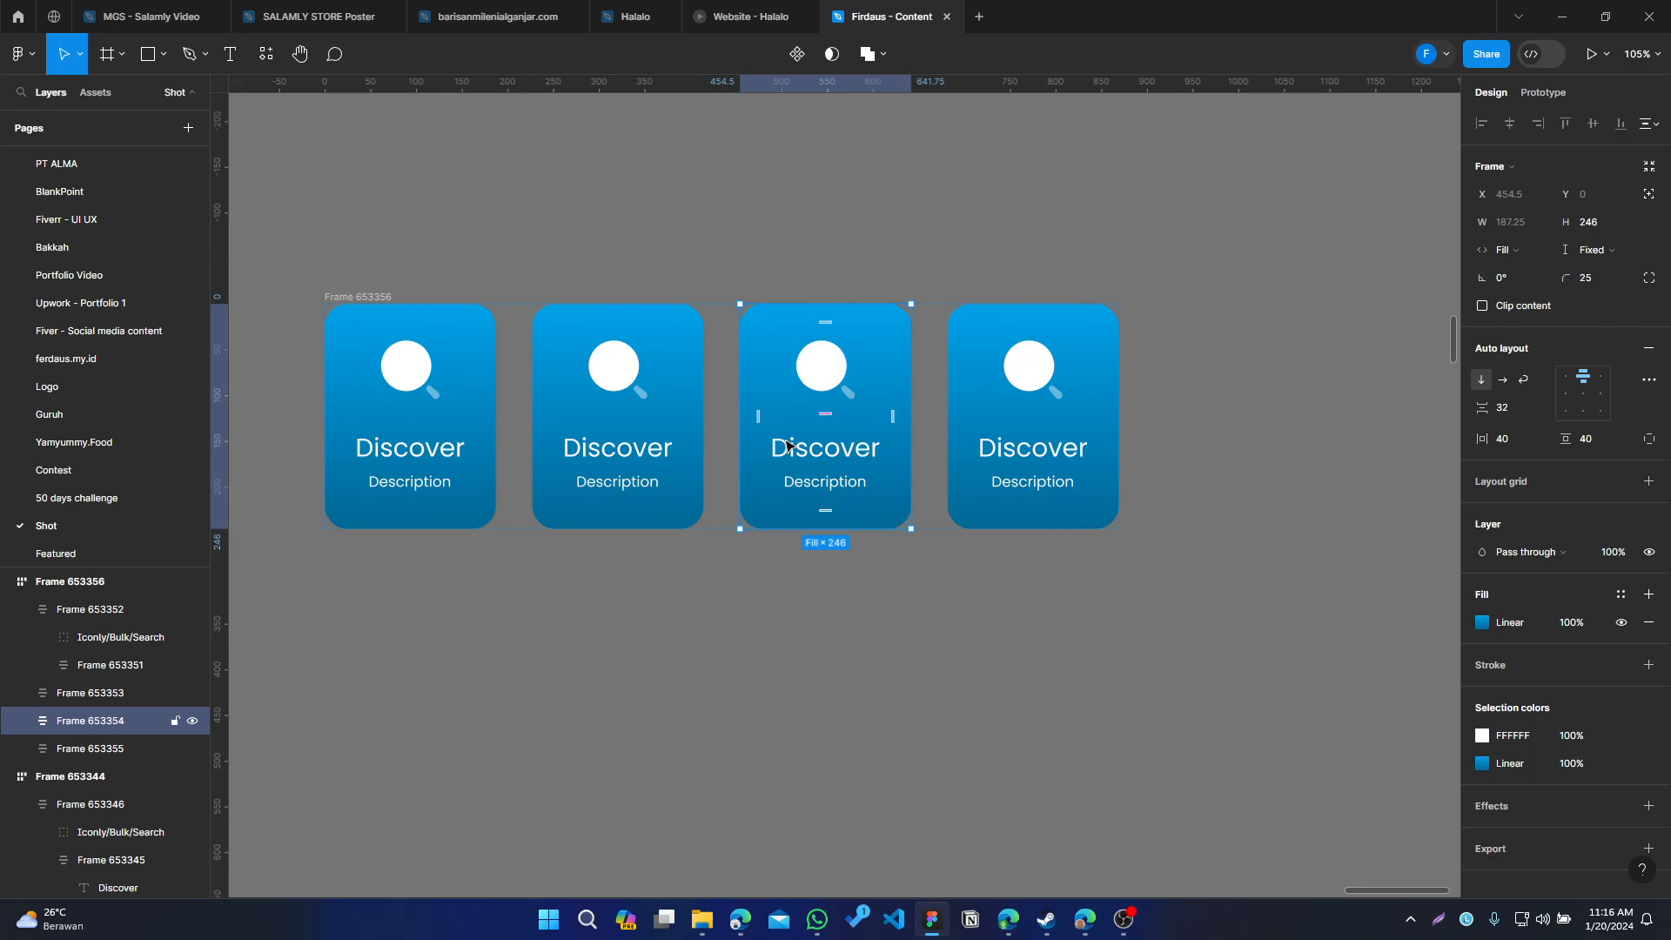
left_click(1081, 444, "shift")
left_click(610, 478, "shift")
left_click(409, 479, "shift")
left_click(1579, 252)
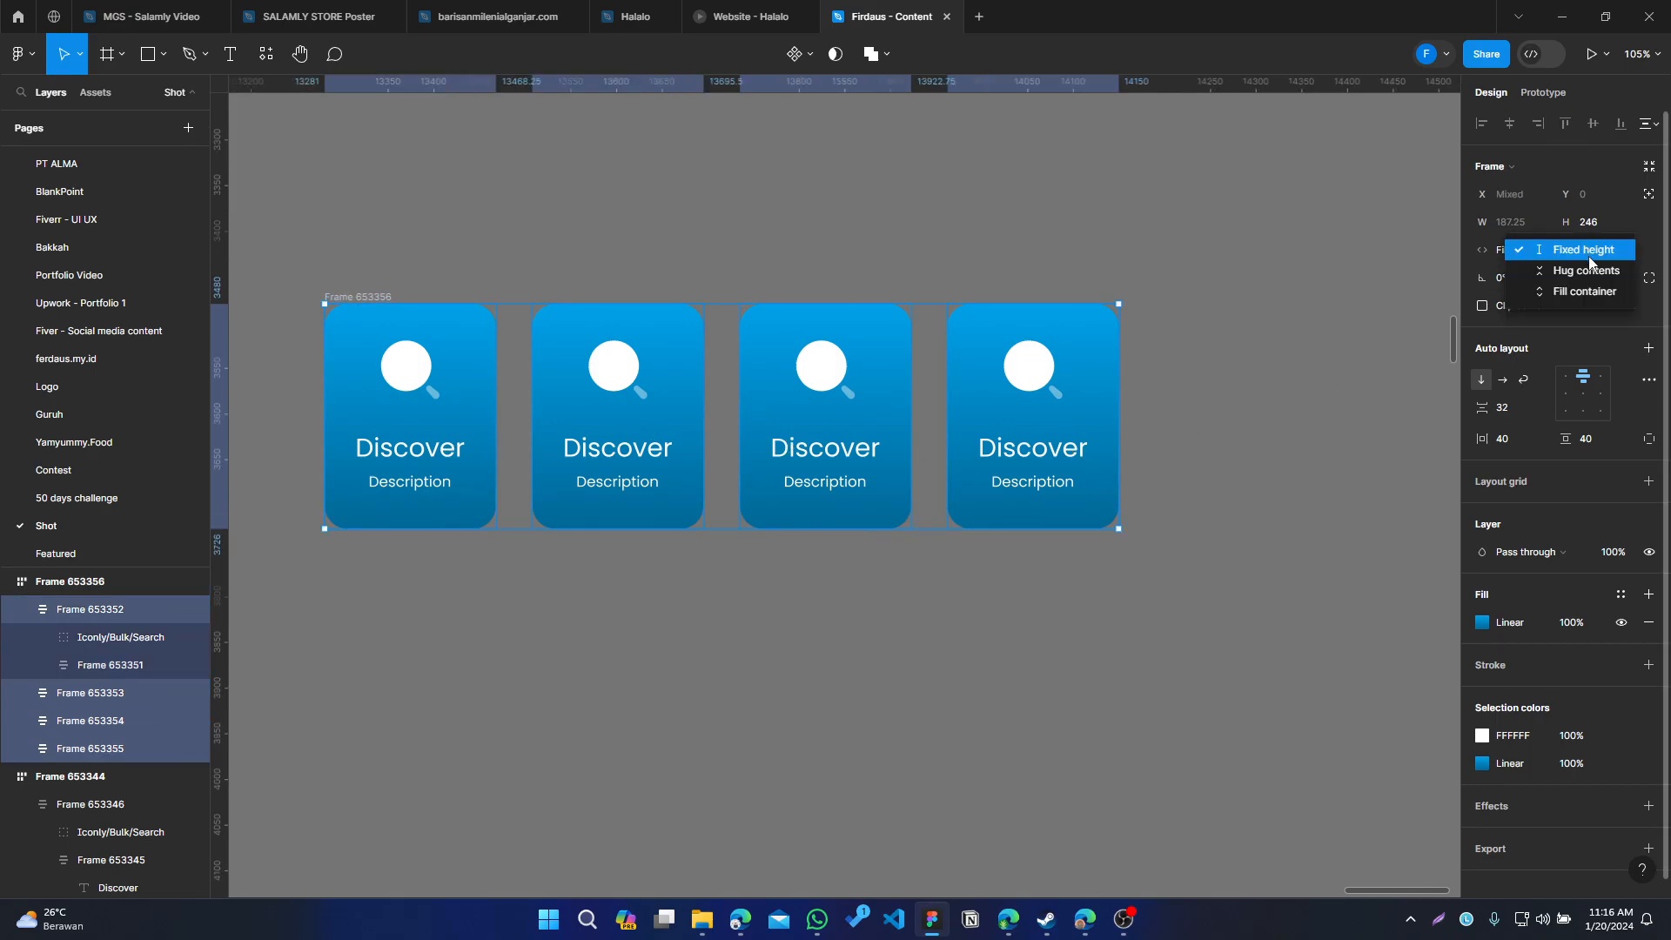
left_click(1546, 293)
left_click(934, 619)
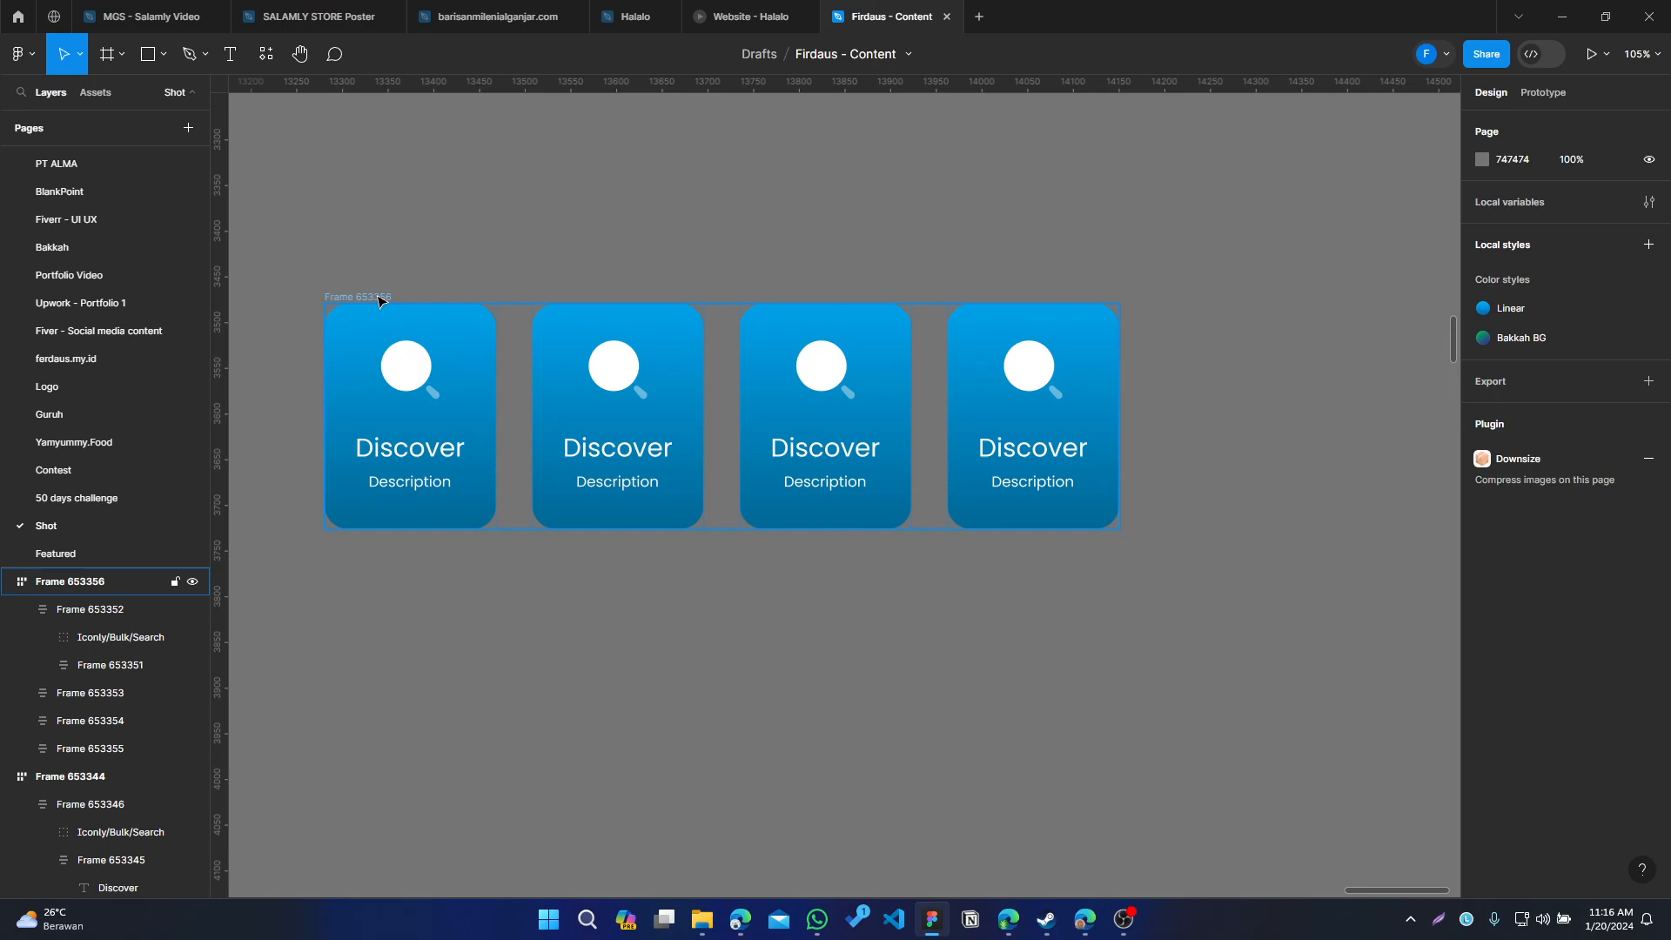
Resize the row frame to about 989 by 347
left_click(378, 297)
left_click_drag(1116, 530, 1342, 548)
left_click_drag(1117, 456, 1228, 620)
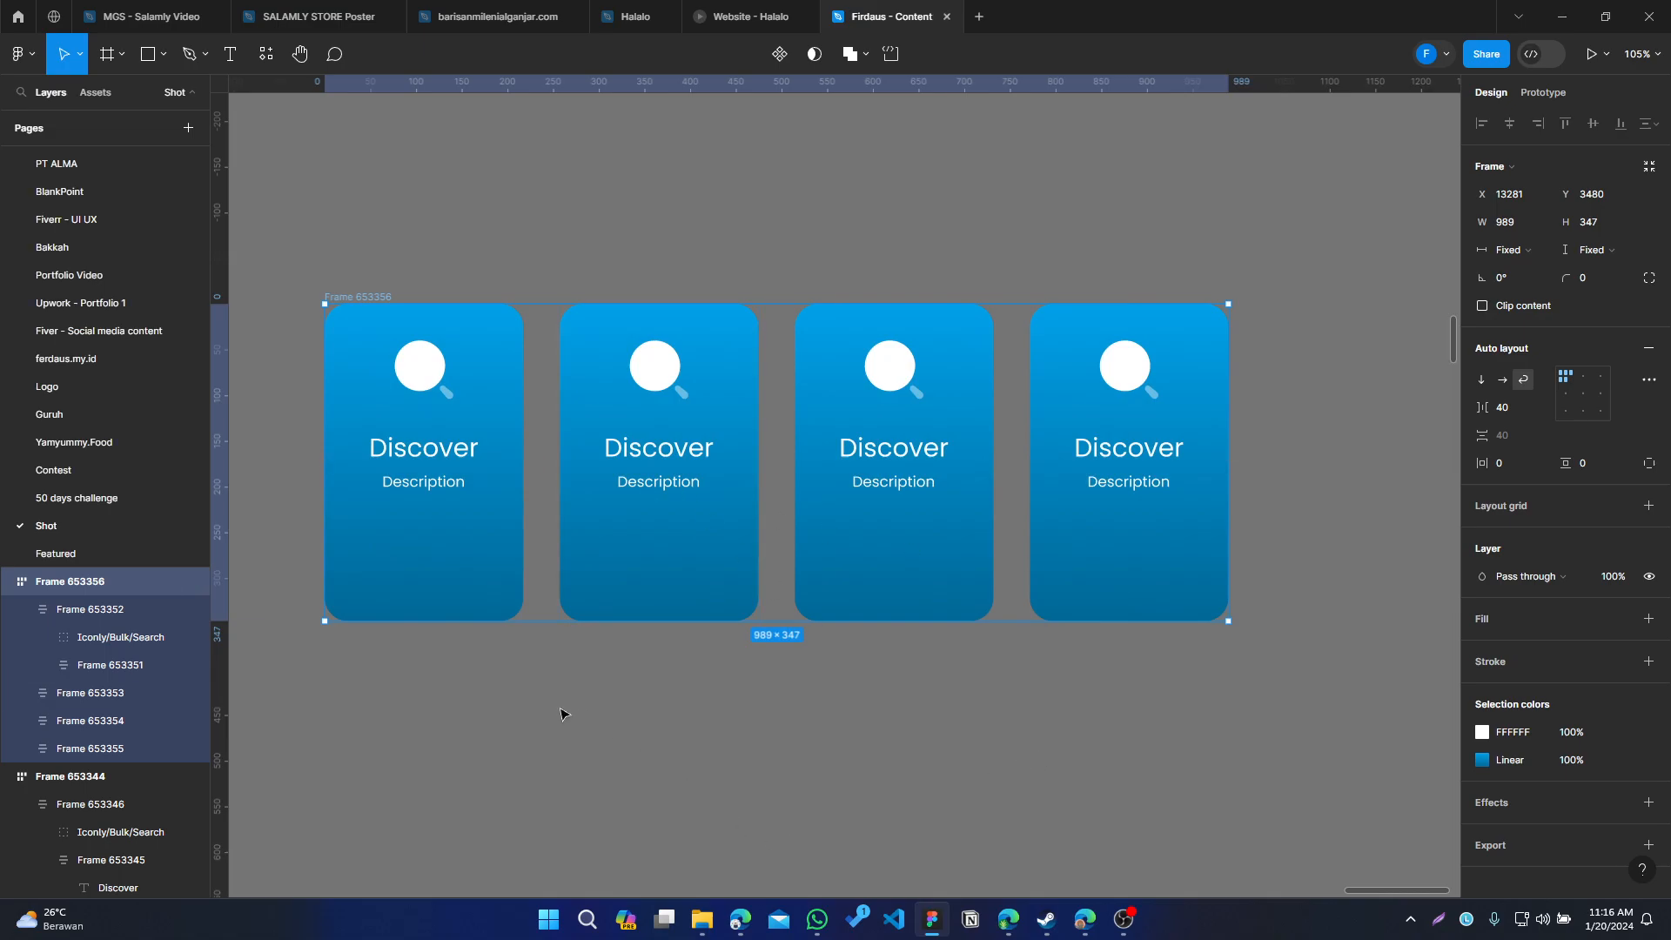
Select all four cards and set their auto layout alignment to center
left_click_drag(561, 713, 663, 682)
left_click(712, 761)
left_click(582, 481)
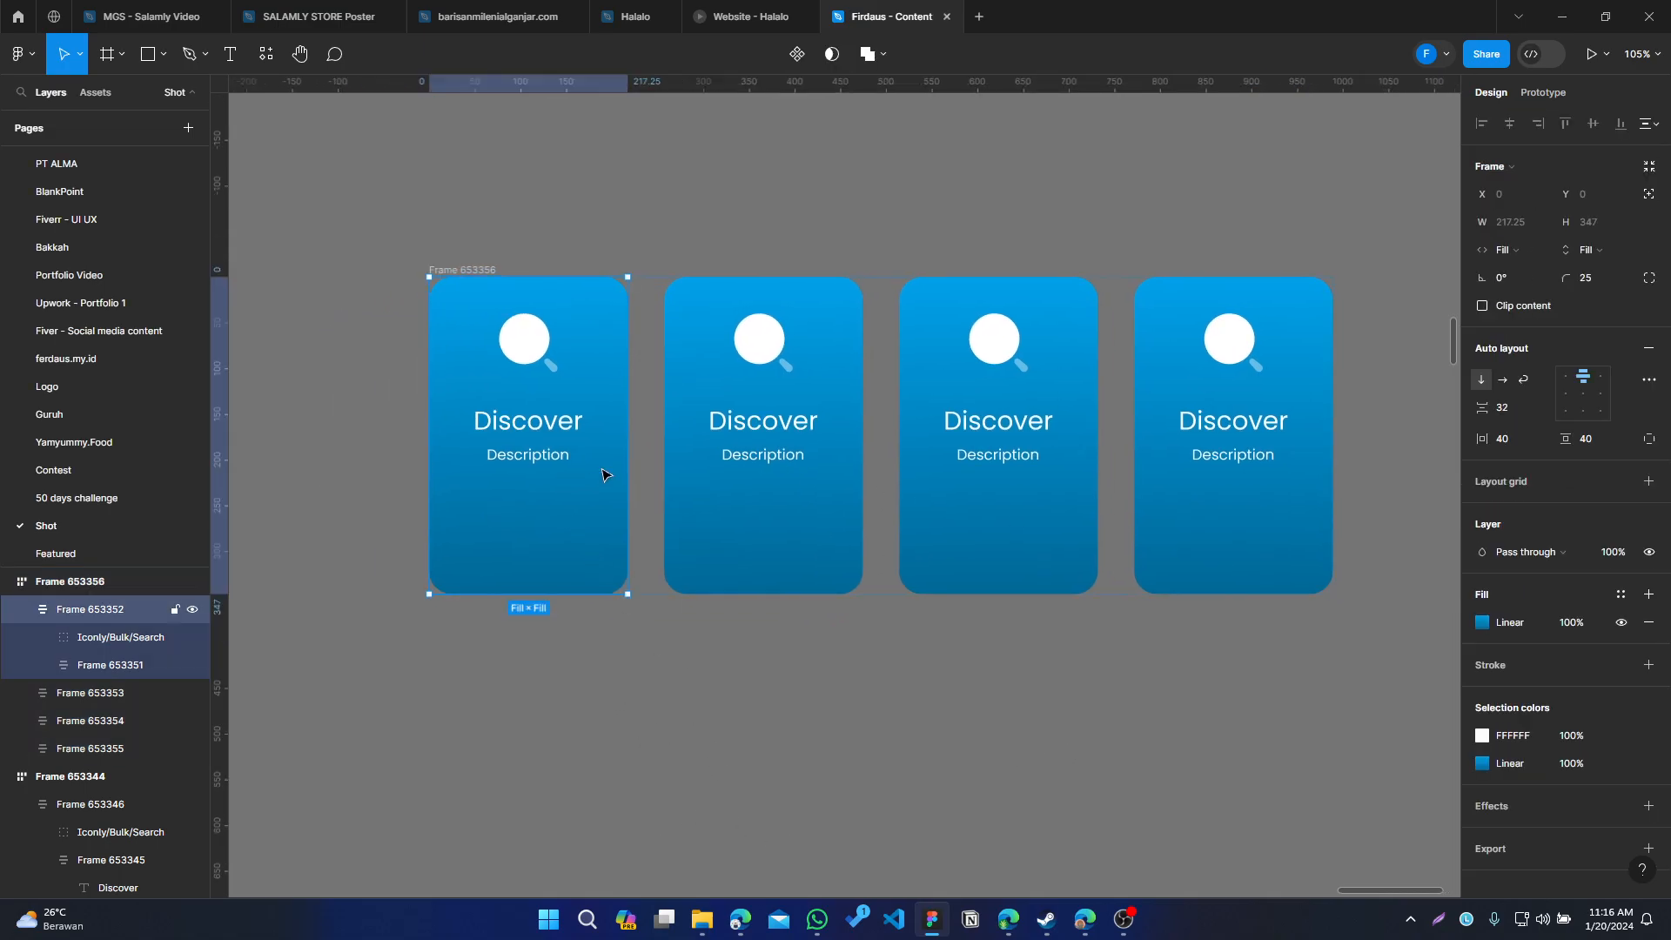
left_click(818, 439, "shift")
left_click(1022, 456, "shift")
left_click(1234, 456, "shift")
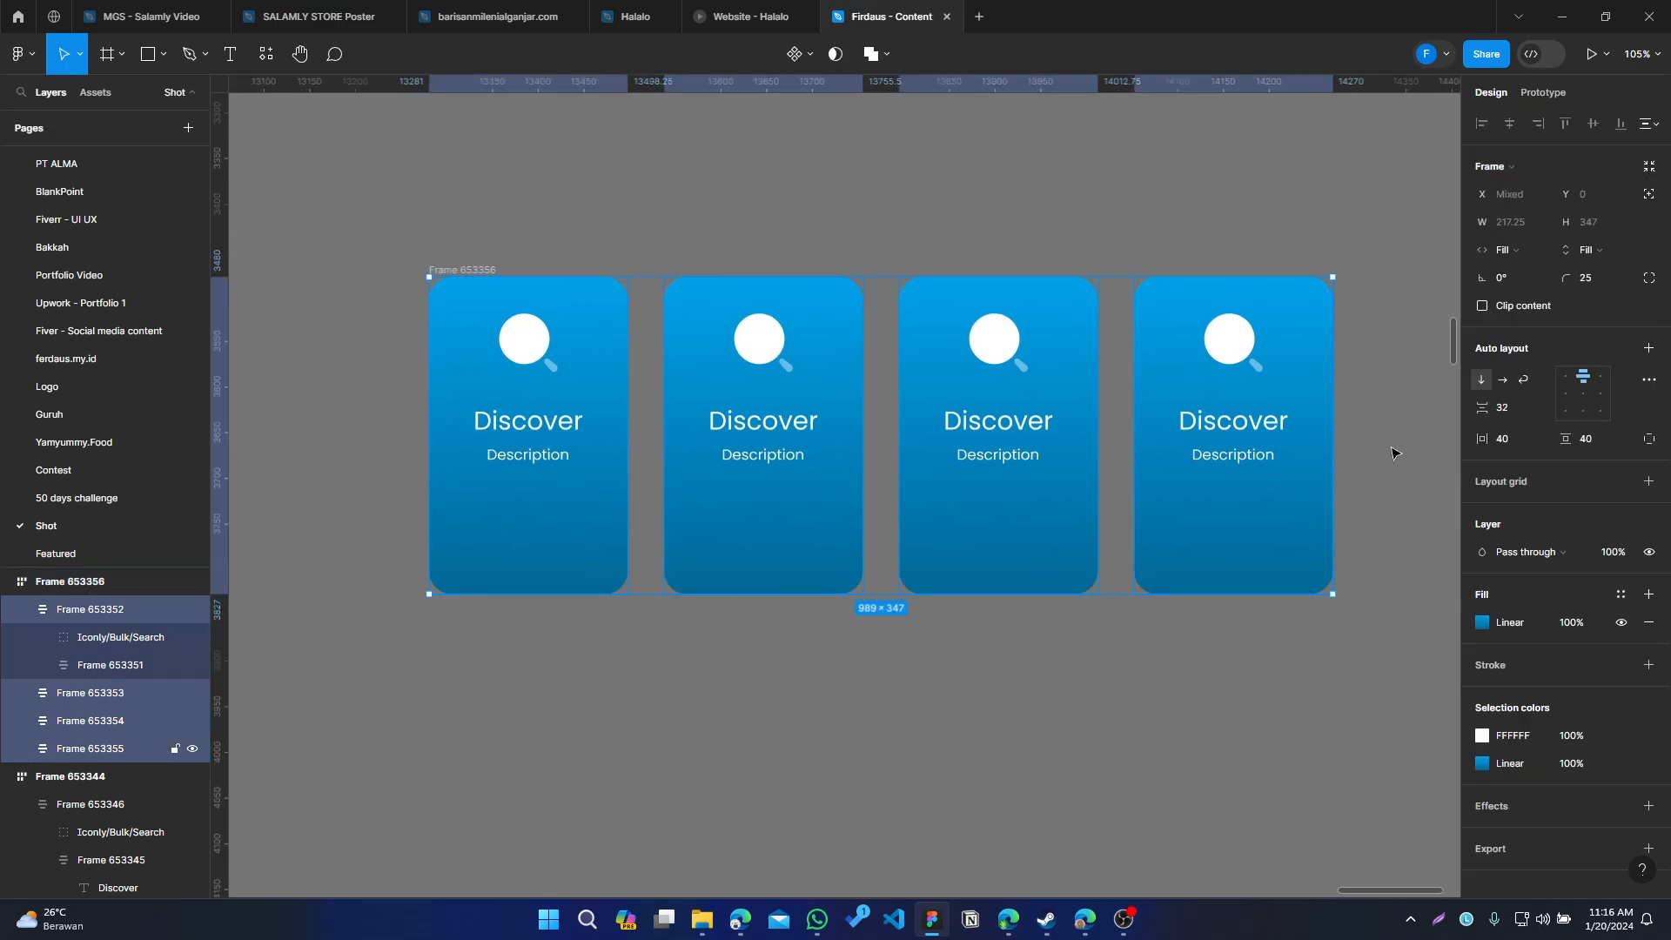
left_click(1586, 401)
Resize the row frame to about 1040 by 306
left_click(1000, 693)
left_click(462, 270)
left_click_drag(1336, 561, 1134, 590)
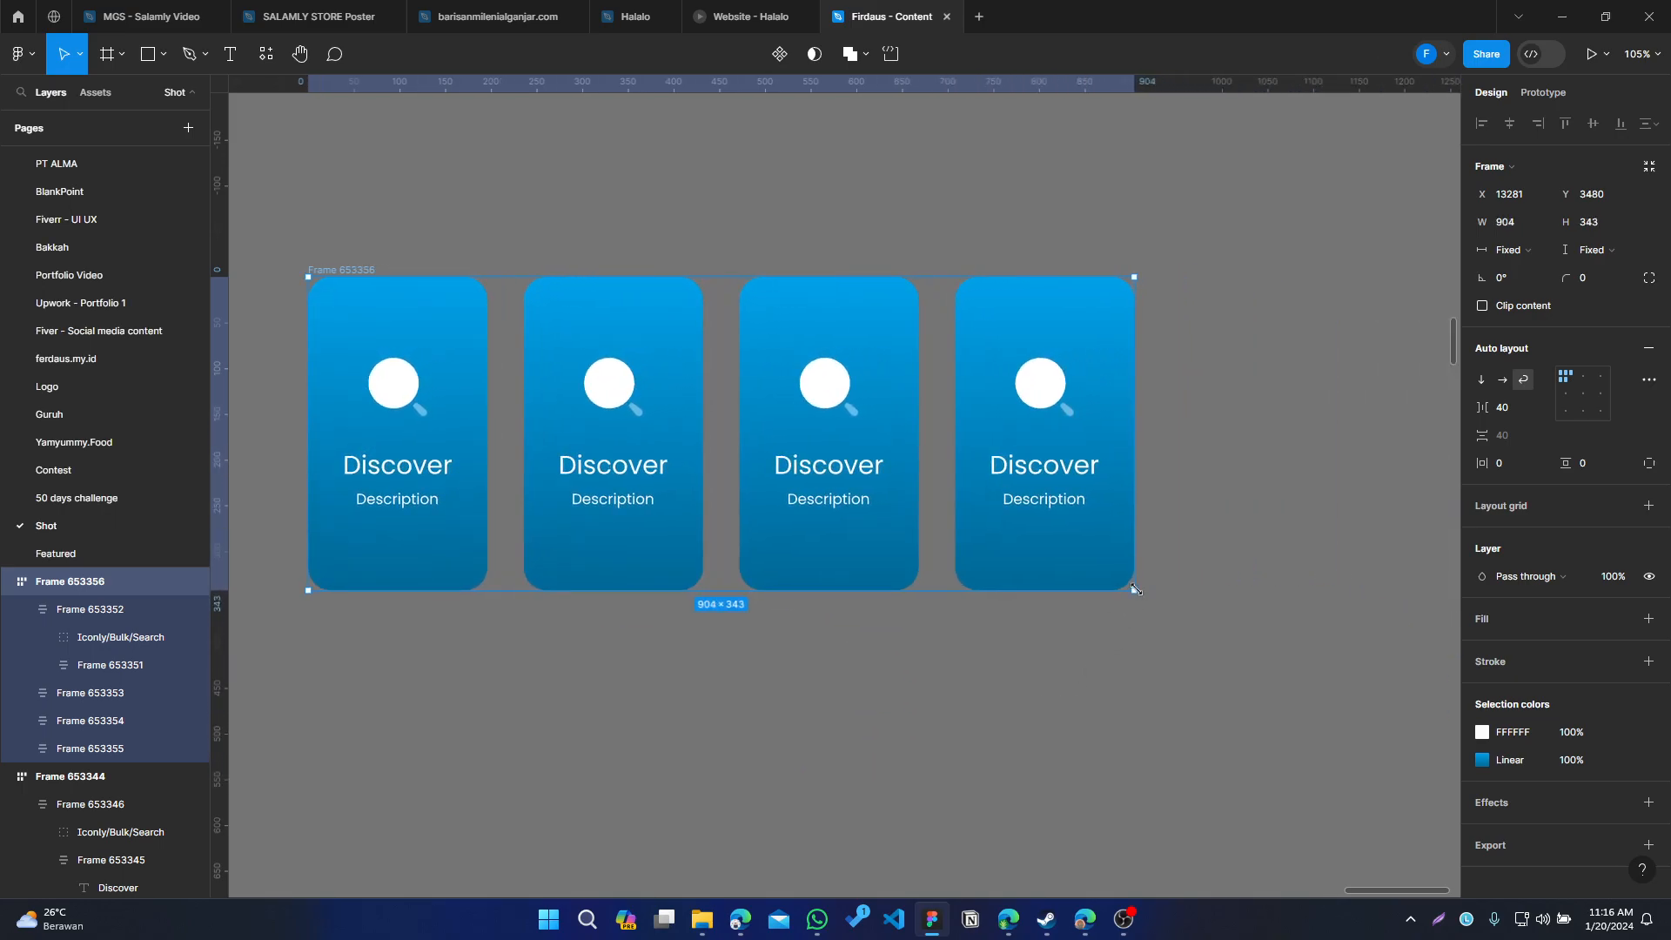
key("ctrl+z")
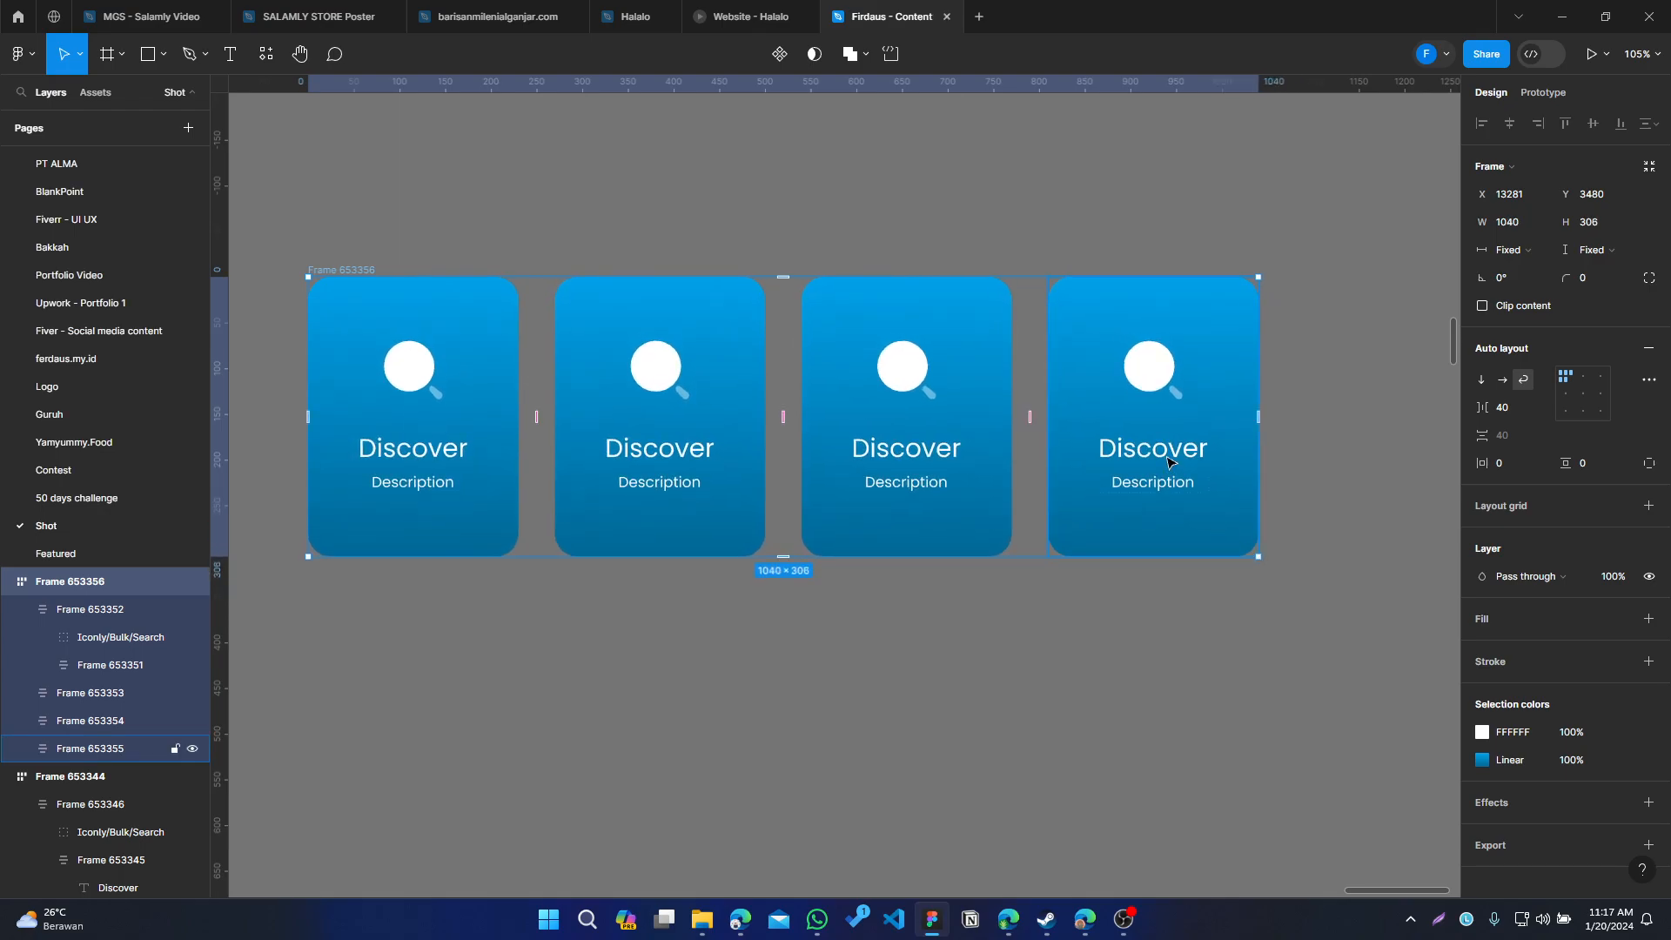
Try duplicating the last card inside the row
key("ctrl+d")
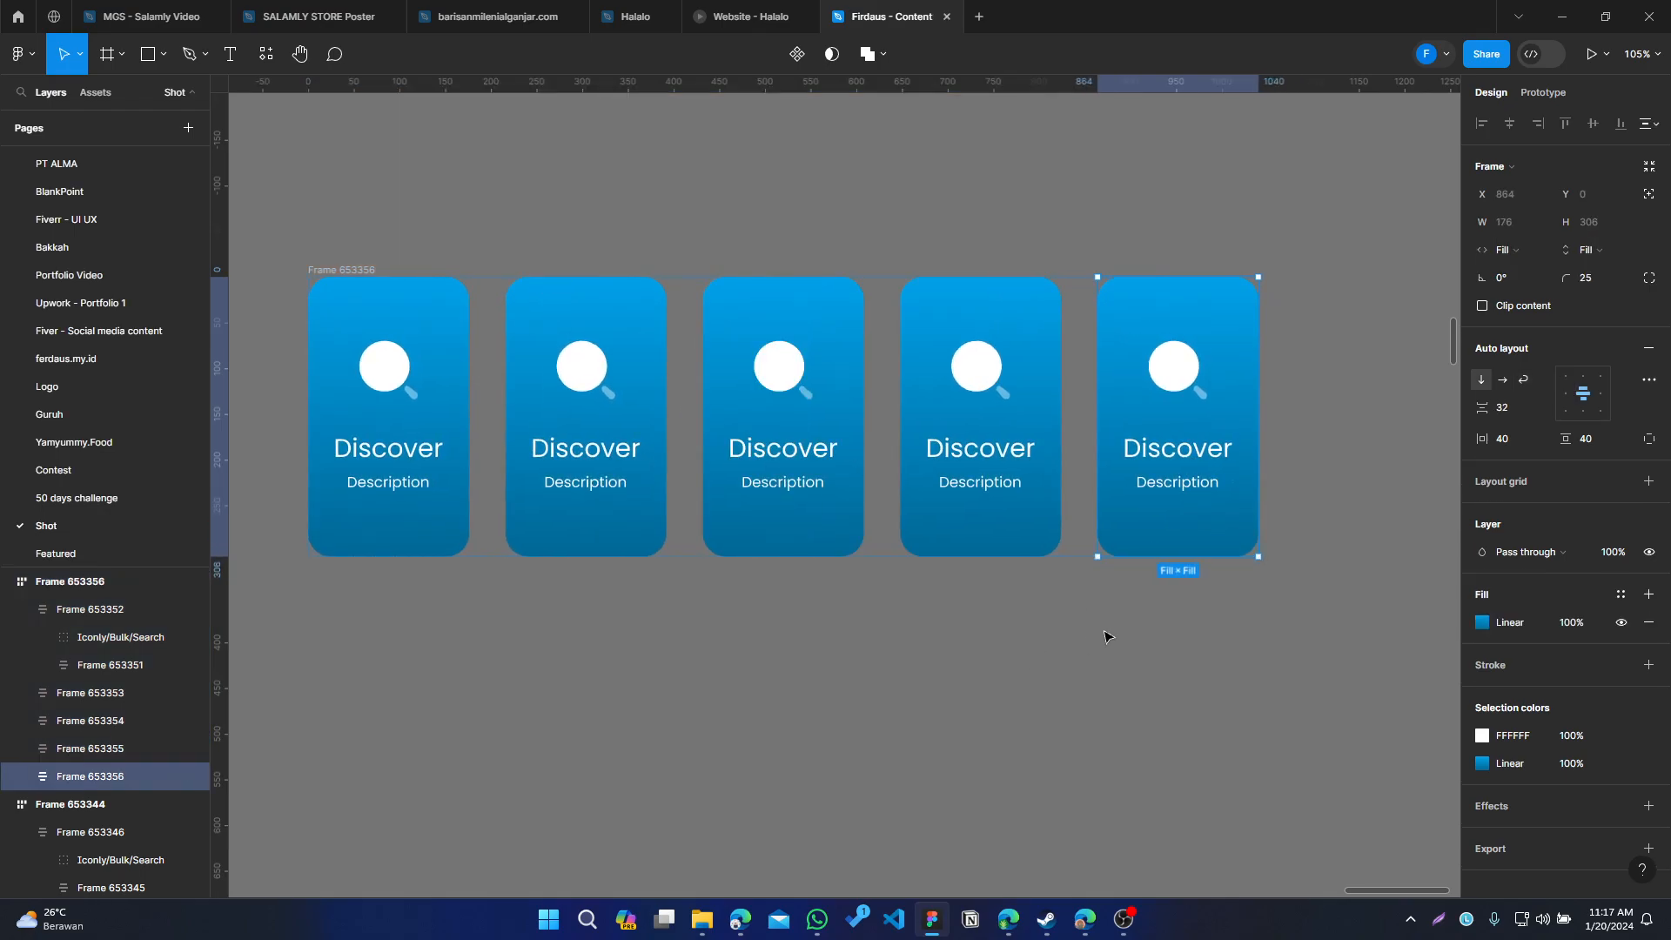
scroll(902, 605, "left", 3)
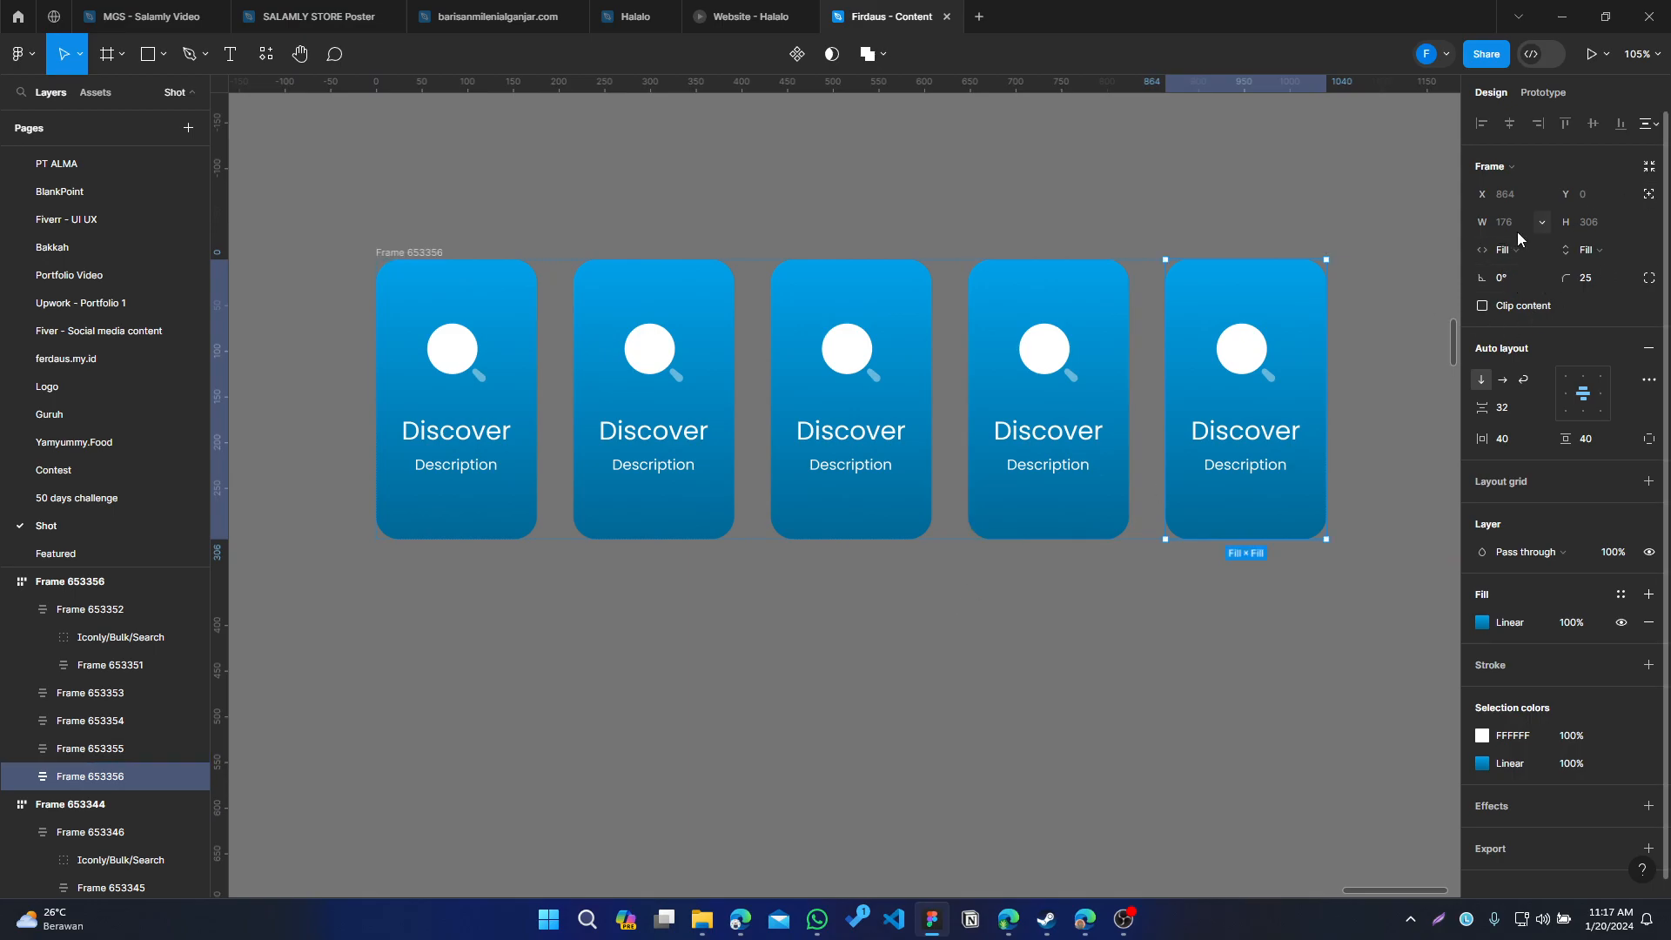
left_click(1205, 609)
key("ctrl+z")
key("ctrl+z")
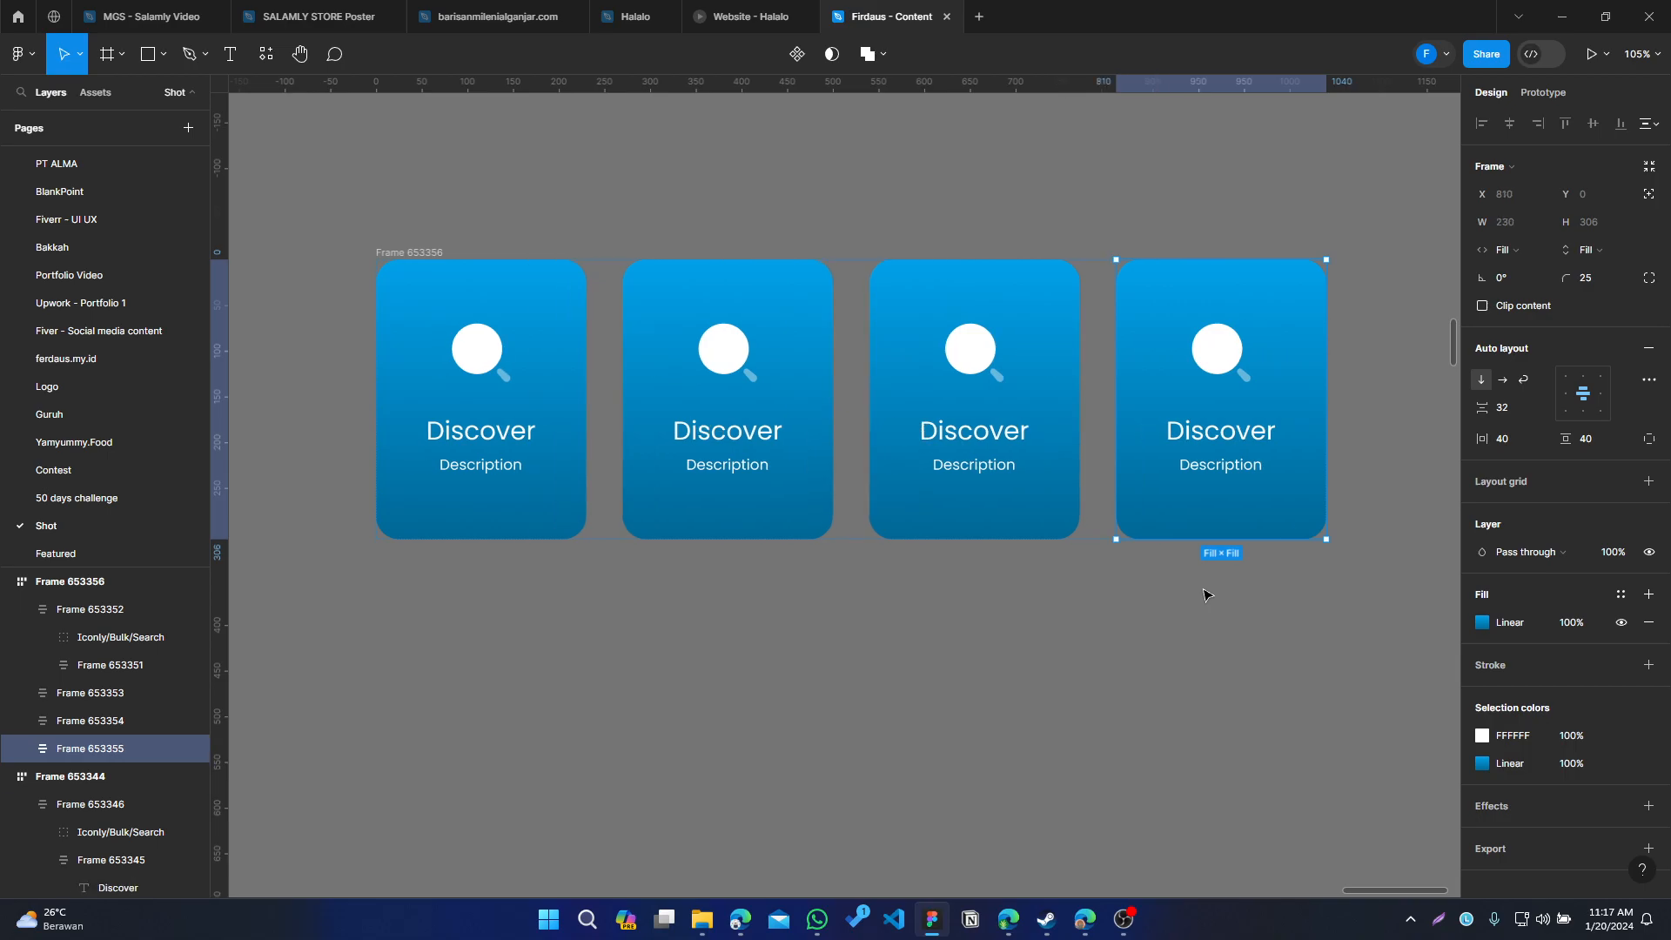
key("Escape")
left_click(779, 138)
mouse_move(712, 351)
left_mouse_down()
mouse_move(597, 458)
mouse_move(665, 338)
mouse_move(702, 380)
left_mouse_up()
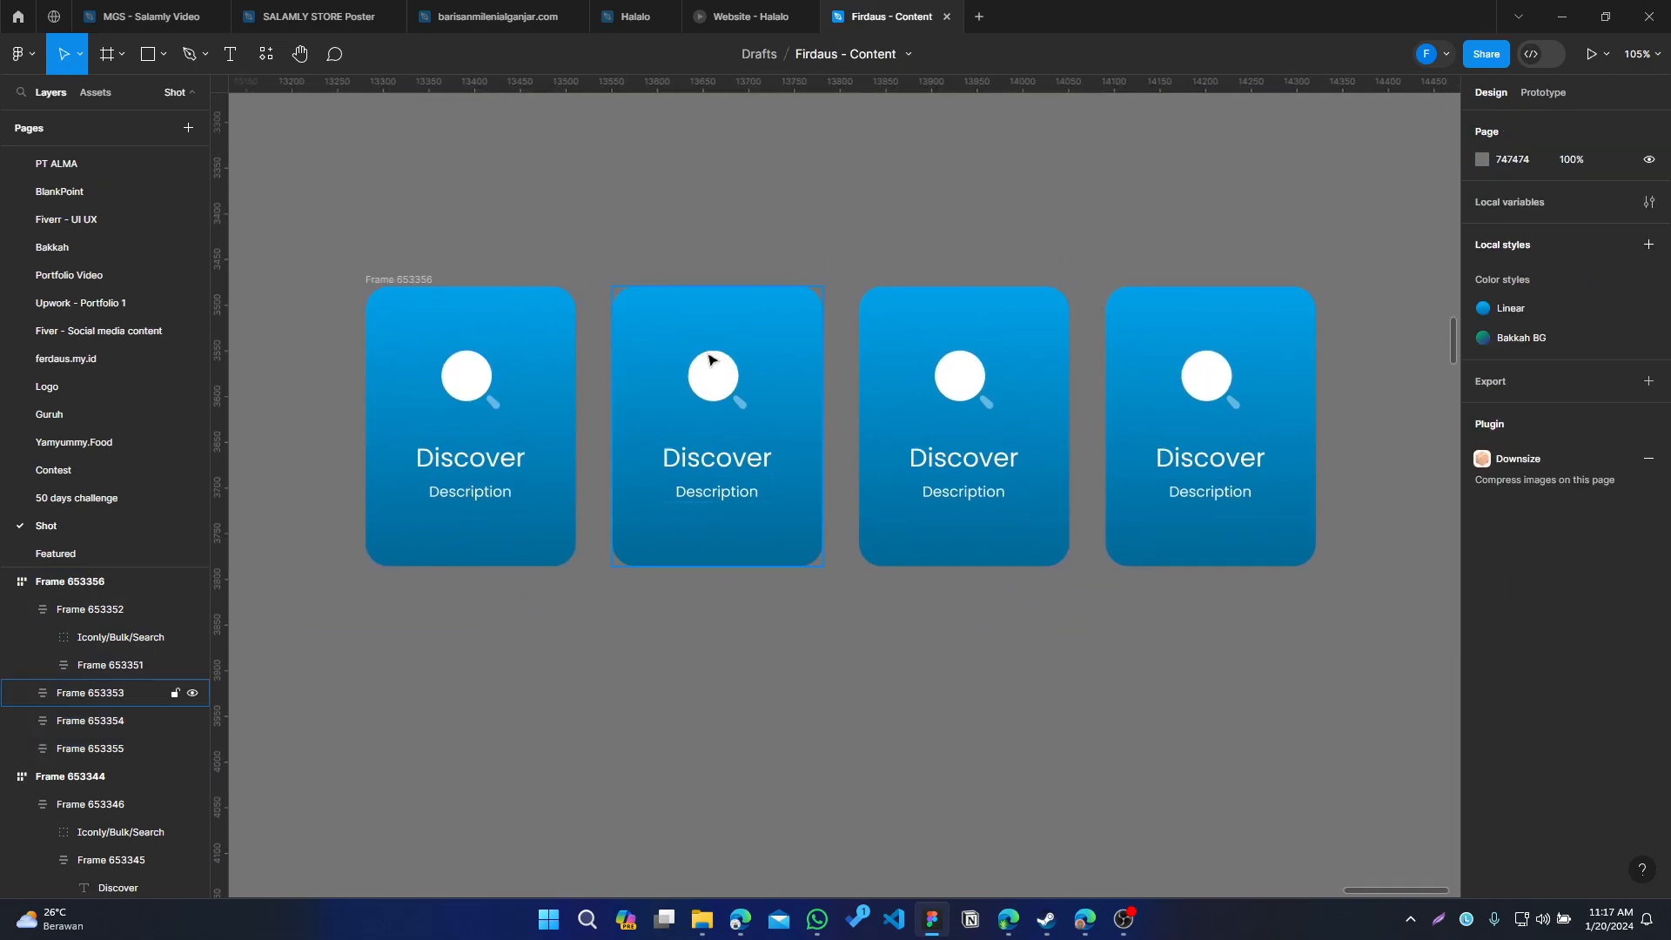